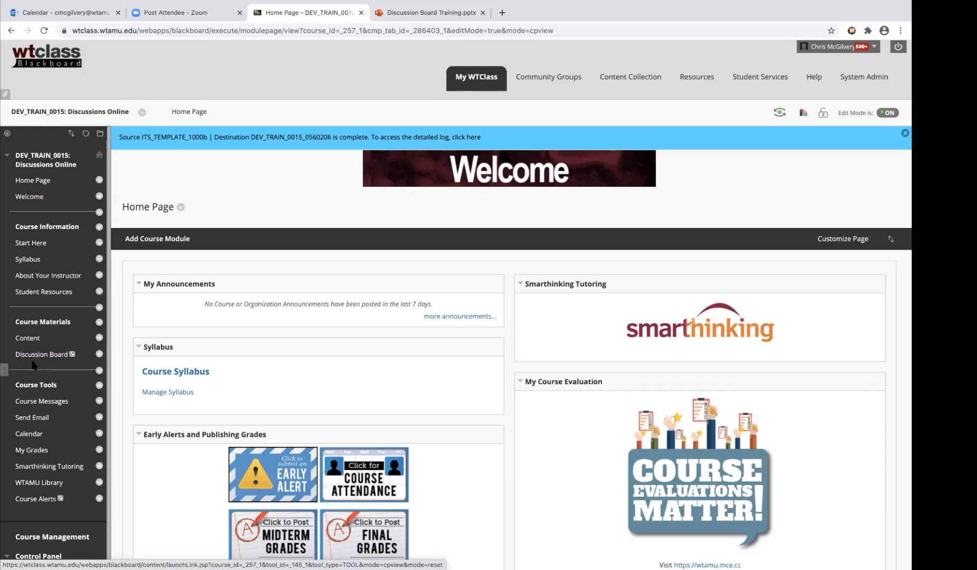
Open the course's Discussion Board and look over its list of forums
{"action": "mouse_move", "coordinate": [74, 359]}
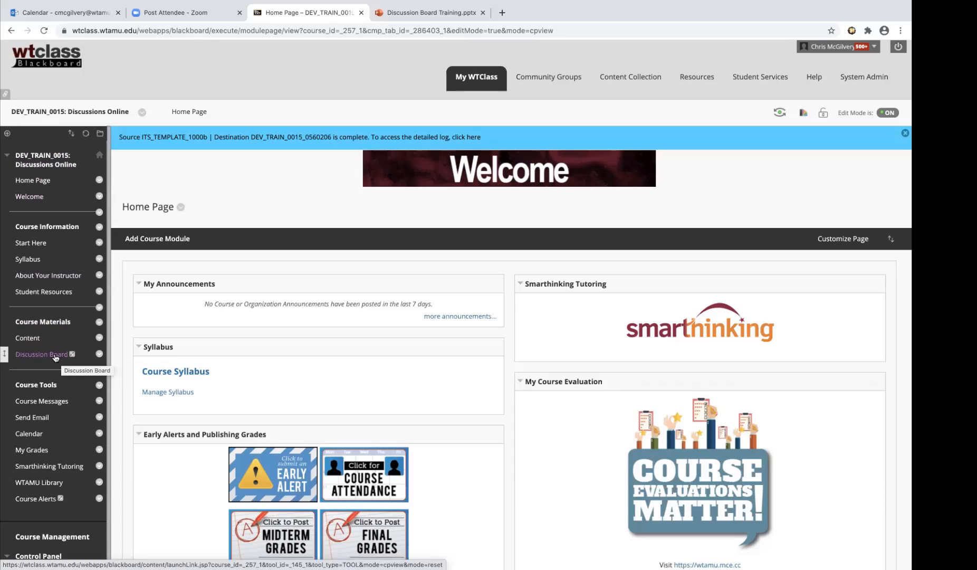
{"action": "left_click", "coordinate": [56, 356]}
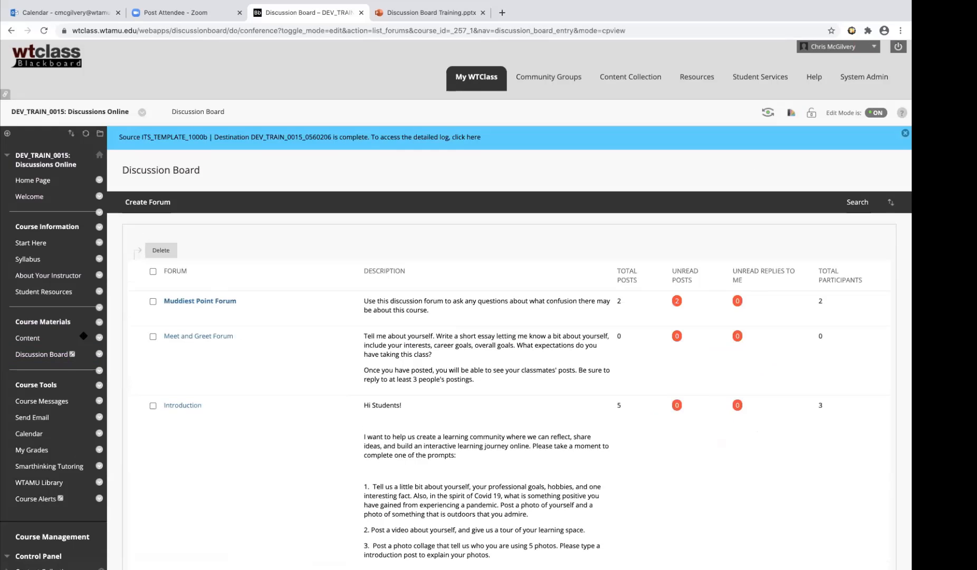
{"action": "scroll", "coordinate": [235, 279], "scroll_direction": "down", "scroll_amount": 5}
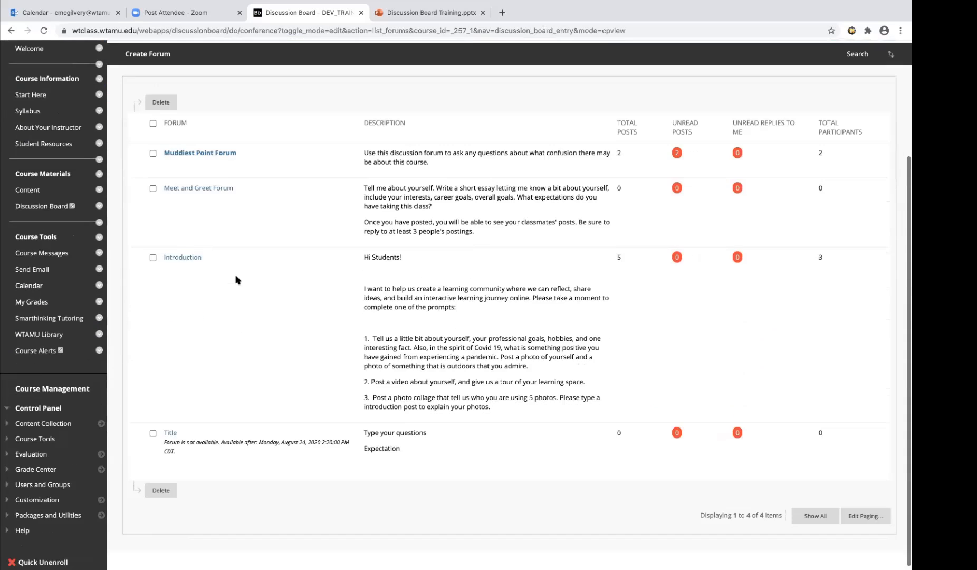
{"action": "scroll", "coordinate": [238, 283], "scroll_direction": "up", "scroll_amount": 3}
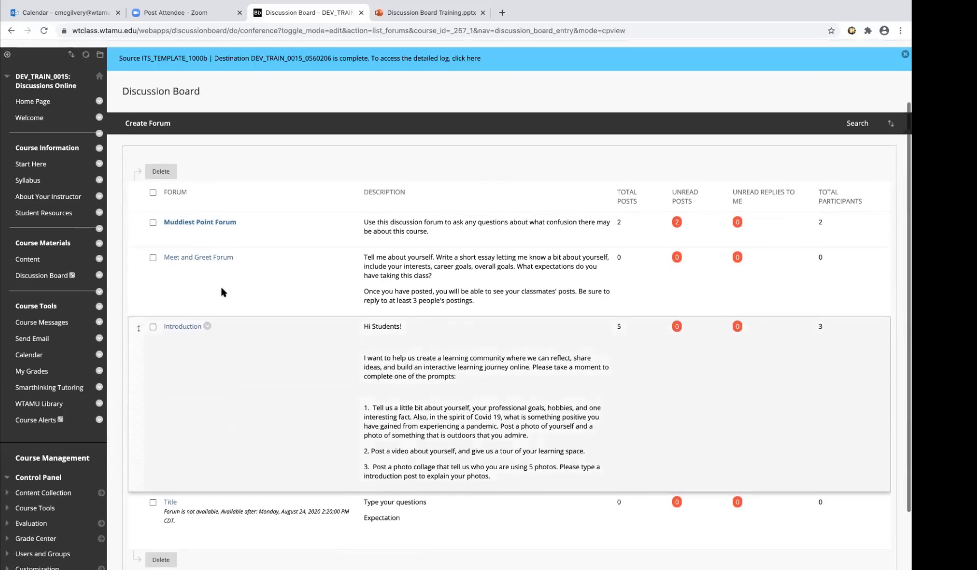
Show the Discussion Board link in the course menu, and hide it again
{"action": "left_click", "coordinate": [99, 278]}
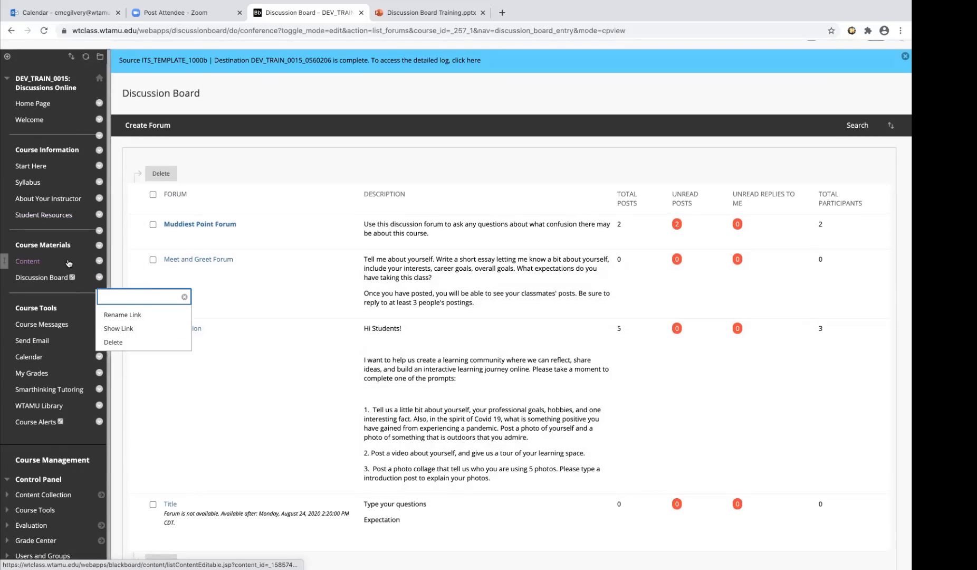
{"action": "left_click", "coordinate": [112, 328]}
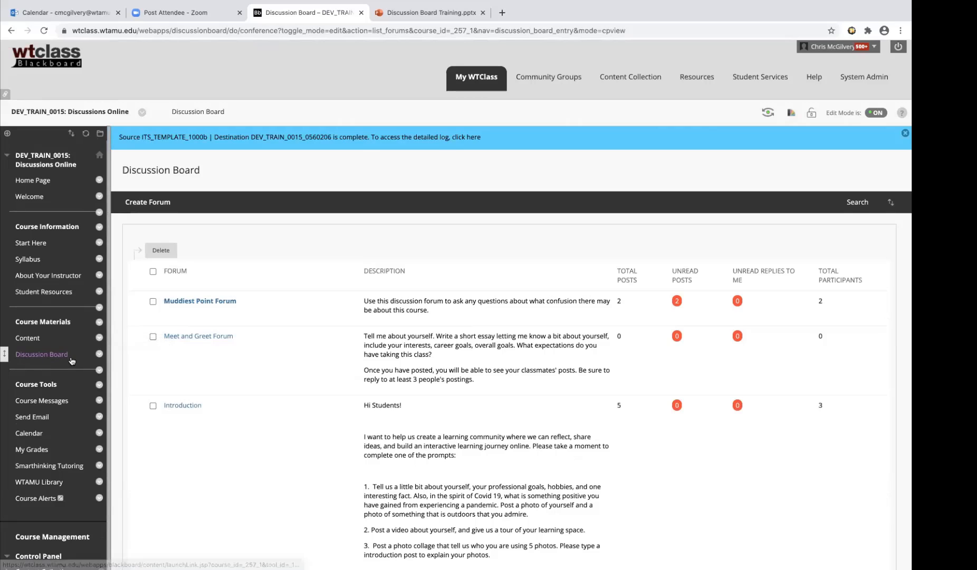
{"action": "left_click", "coordinate": [99, 354]}
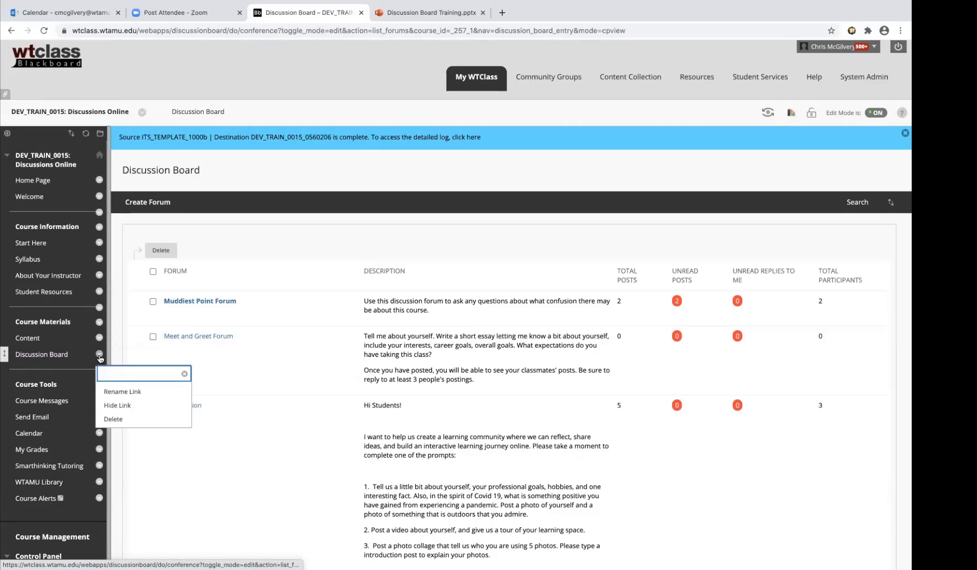
{"action": "left_click", "coordinate": [126, 409]}
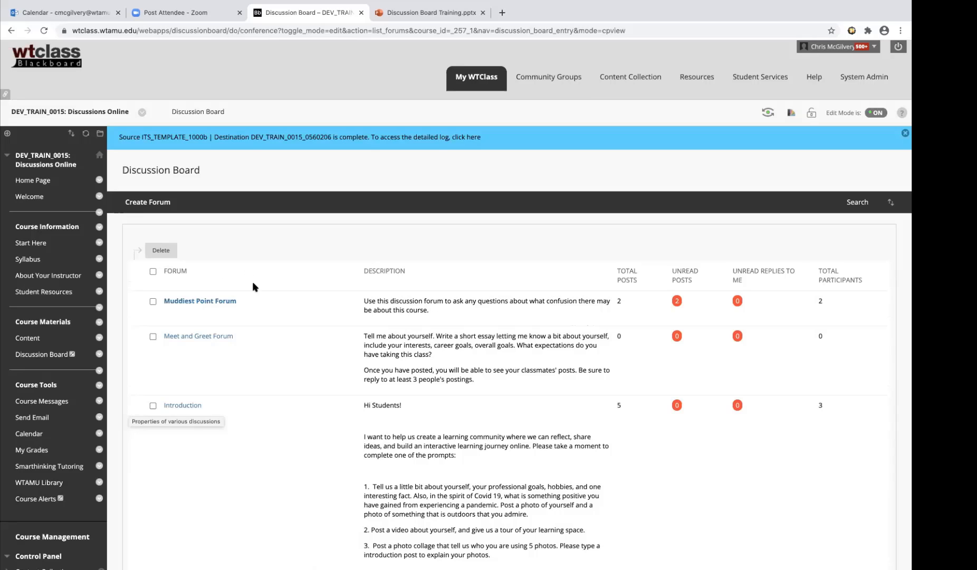
Start creating a new forum on the Discussion Board and name it "Title Discussion"
{"action": "scroll", "coordinate": [253, 285], "scroll_direction": "down", "scroll_amount": 3}
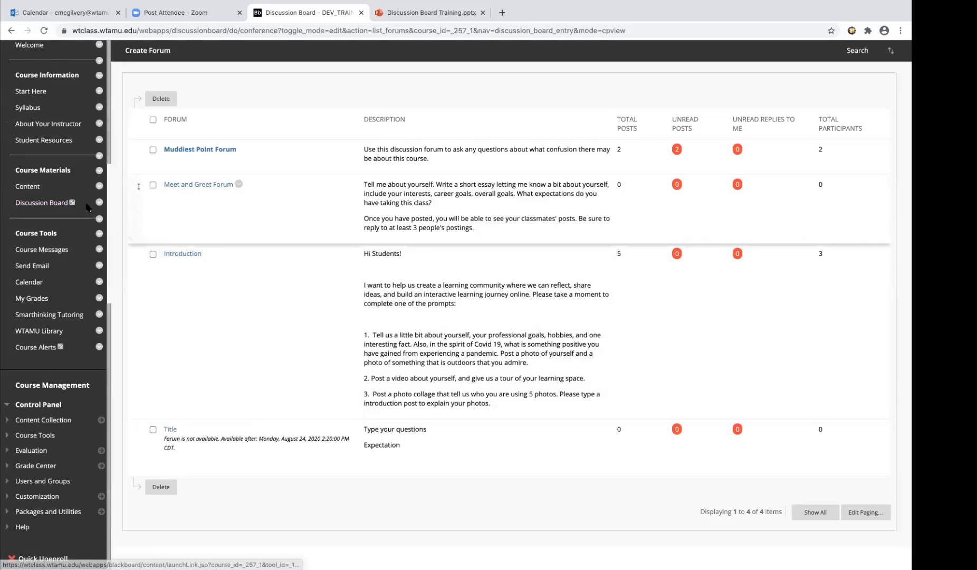
{"action": "scroll", "coordinate": [287, 259], "scroll_direction": "up", "scroll_amount": 3}
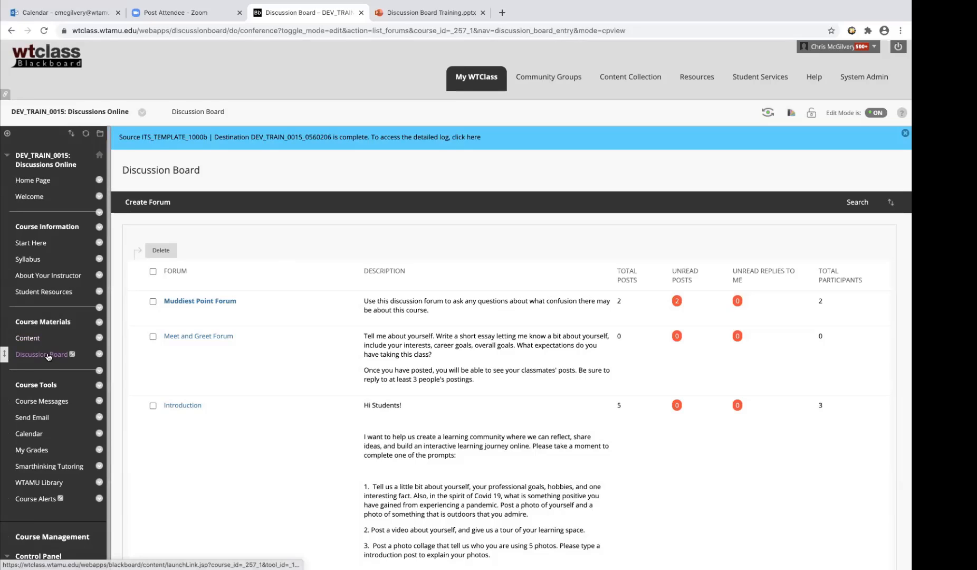
{"action": "left_click", "coordinate": [157, 205]}
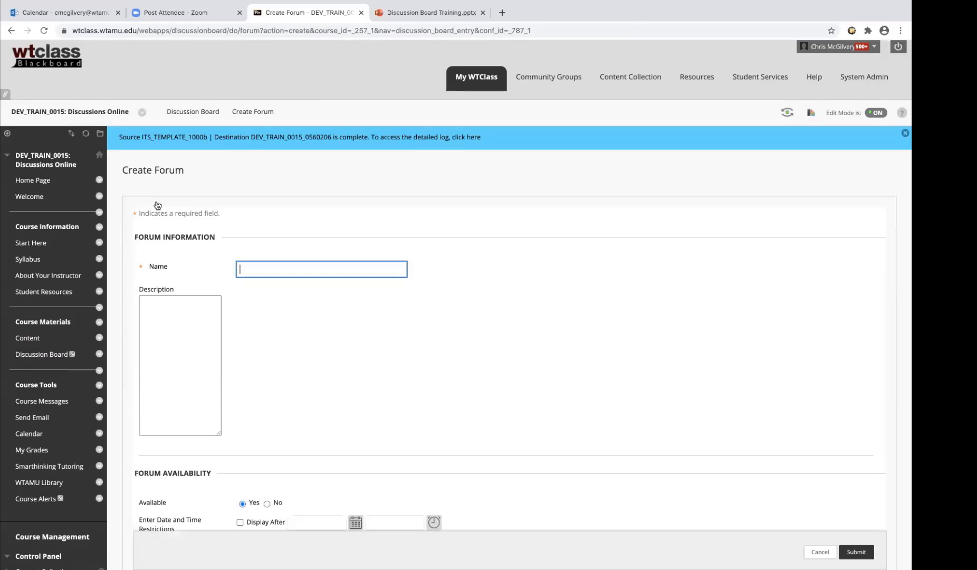
{"action": "left_click", "coordinate": [294, 269]}
{"action": "type", "text": "Title "}
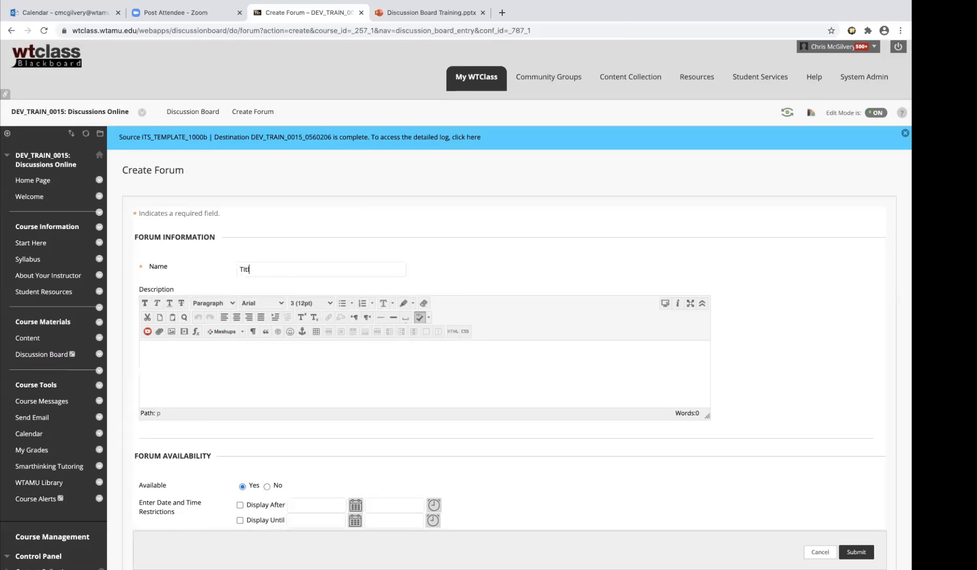
{"action": "type", "text": "Discussion"}
Enter the forum description "type in your questions, expectations, etc."
{"action": "left_click", "coordinate": [250, 383]}
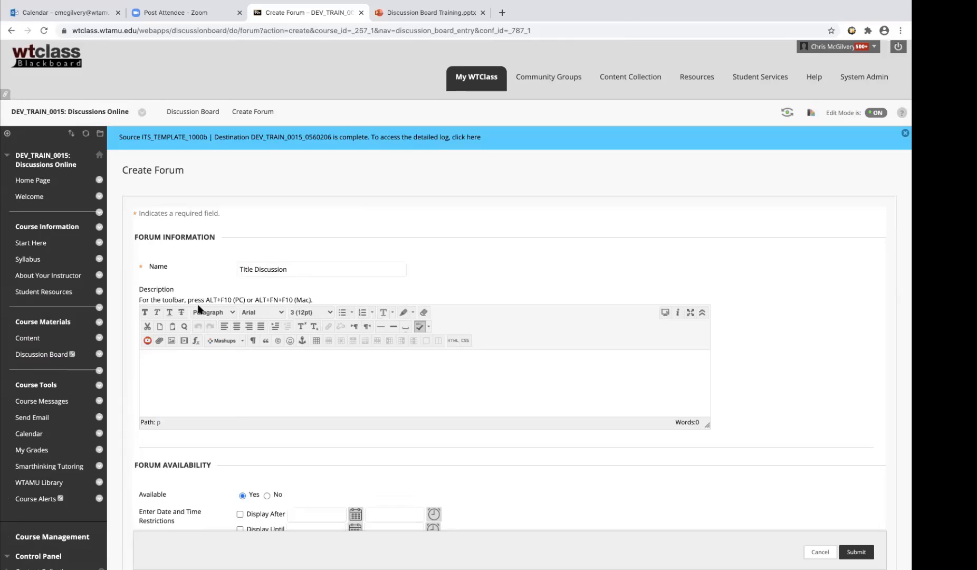
{"action": "type", "text": "type in your questions, expectations, "}
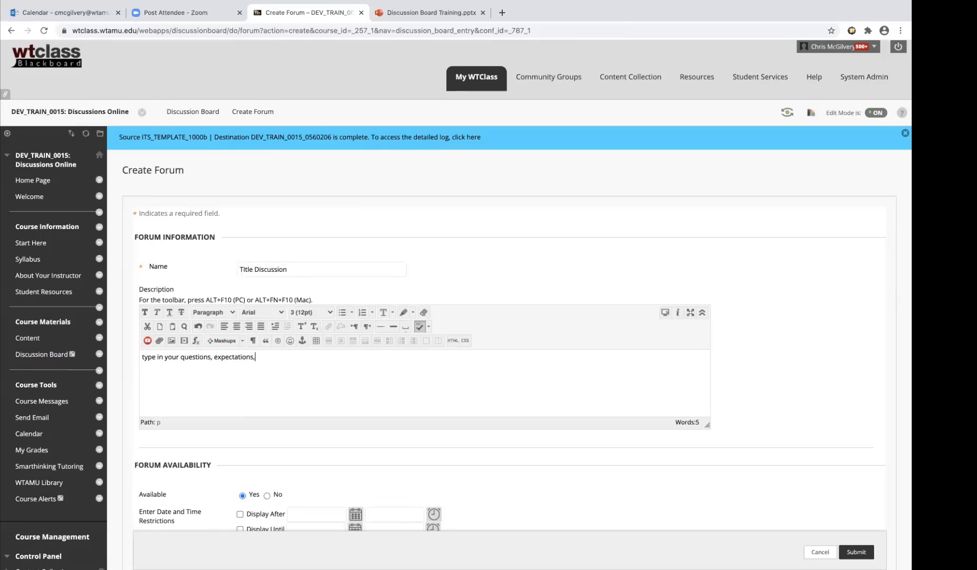
{"action": "type", "text": "etc."}
{"action": "scroll", "coordinate": [318, 379], "scroll_direction": "down", "scroll_amount": 2}
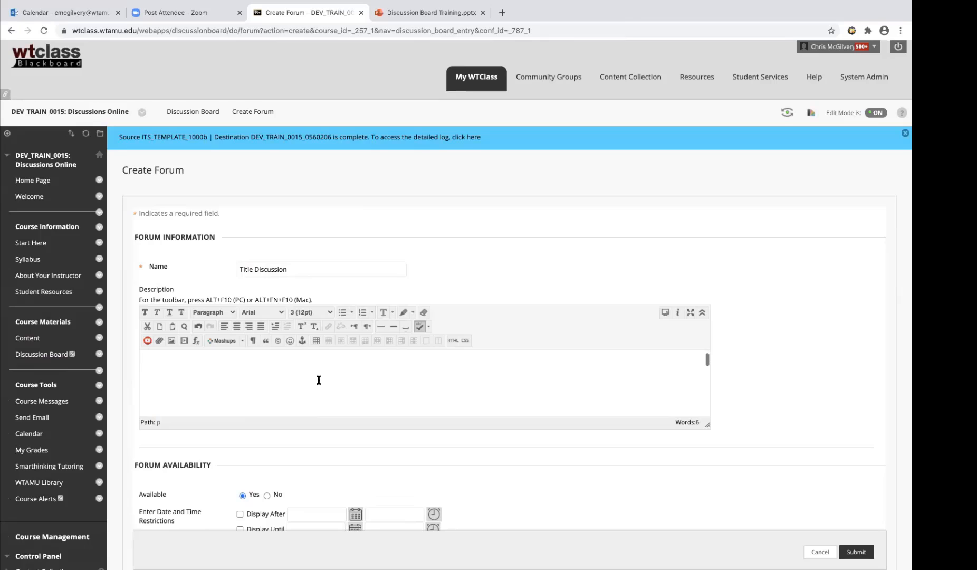
{"action": "scroll", "coordinate": [318, 398], "scroll_direction": "up", "scroll_amount": 2}
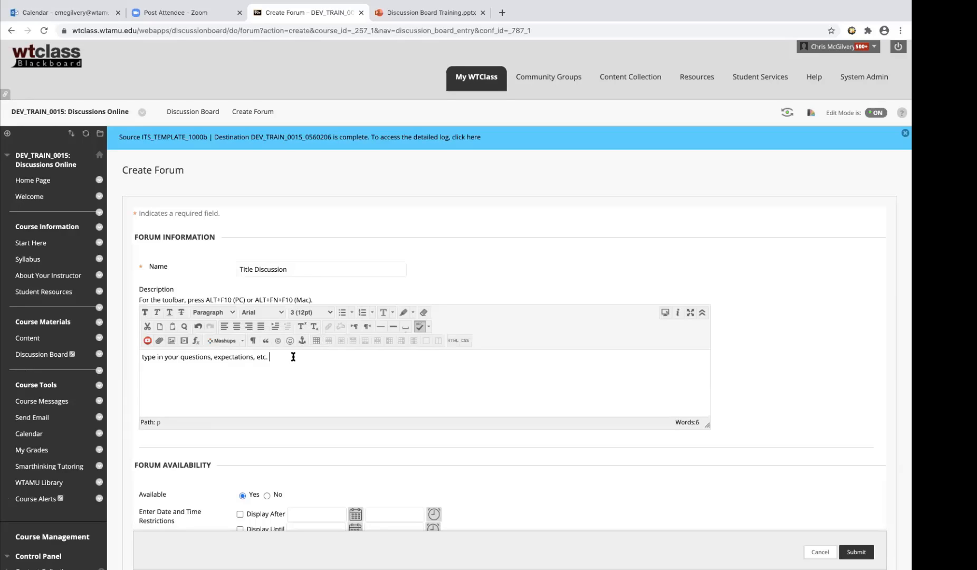
Add a second paragraph reading "Link to an article" to the forum description
{"action": "key", "text": "Return"}
{"action": "type", "text": "Link to an article"}
{"action": "left_click_drag", "start_coordinate": [196, 372], "coordinate": [144, 372]}
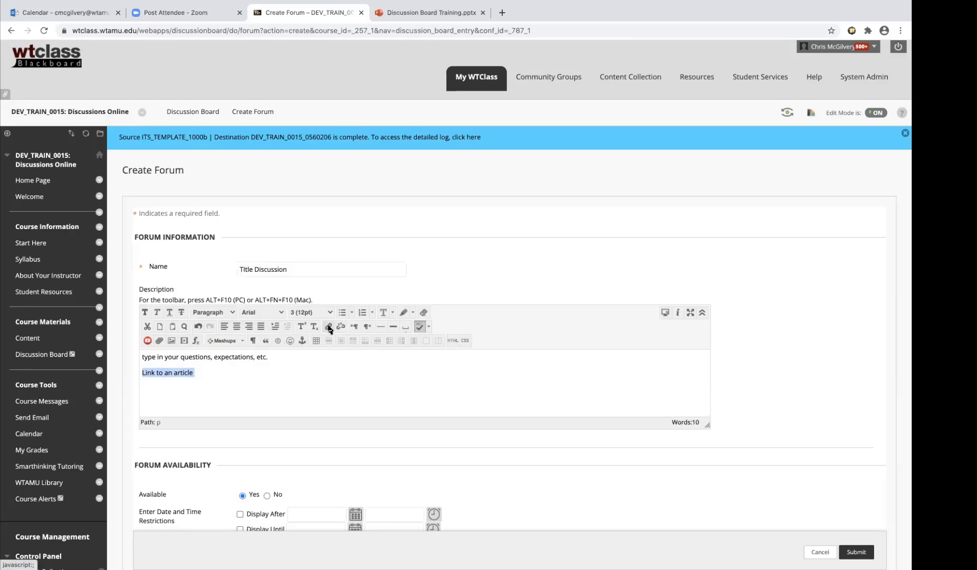
{"action": "left_click", "coordinate": [328, 327]}
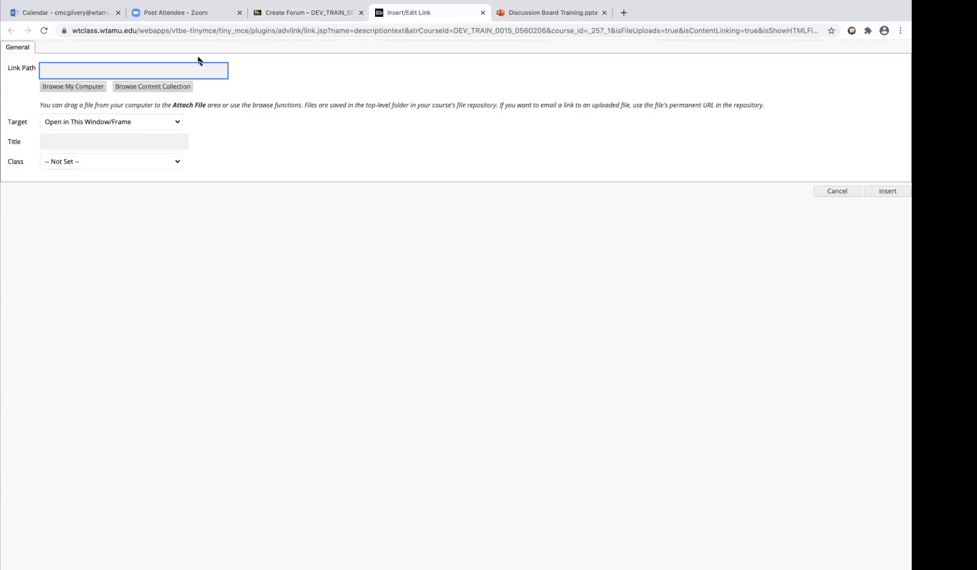
{"action": "left_click", "coordinate": [483, 13]}
{"action": "left_click", "coordinate": [325, 363]}
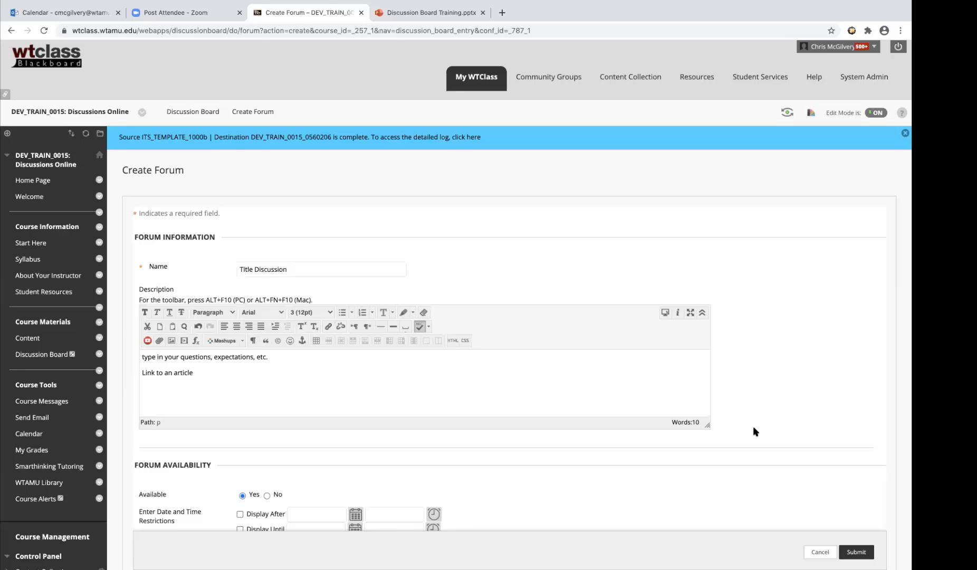
Review the new forum's availability, date restriction, grading, subscription and create-and-edit options
{"action": "scroll", "coordinate": [757, 441], "scroll_direction": "down", "scroll_amount": 4}
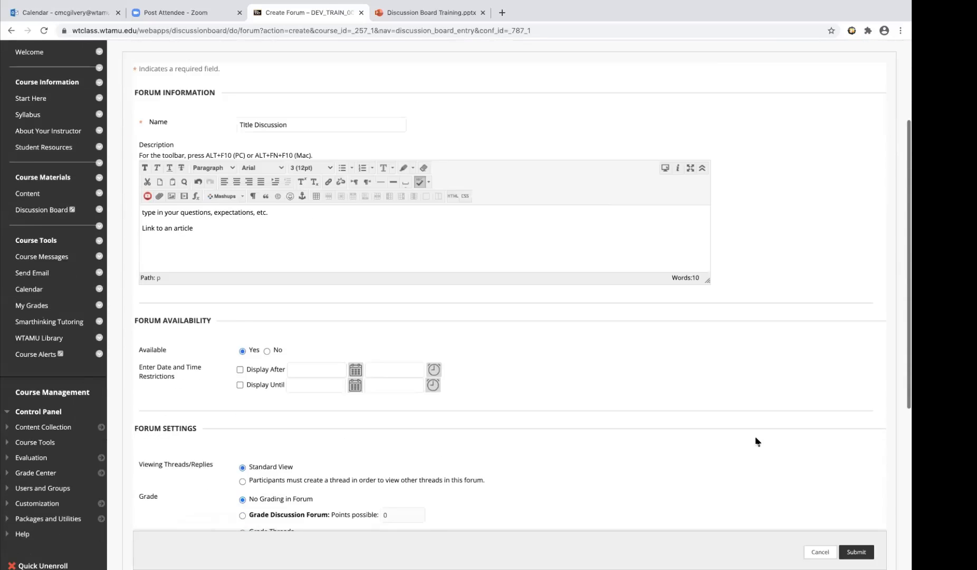
{"action": "scroll", "coordinate": [755, 440], "scroll_direction": "down", "scroll_amount": 1}
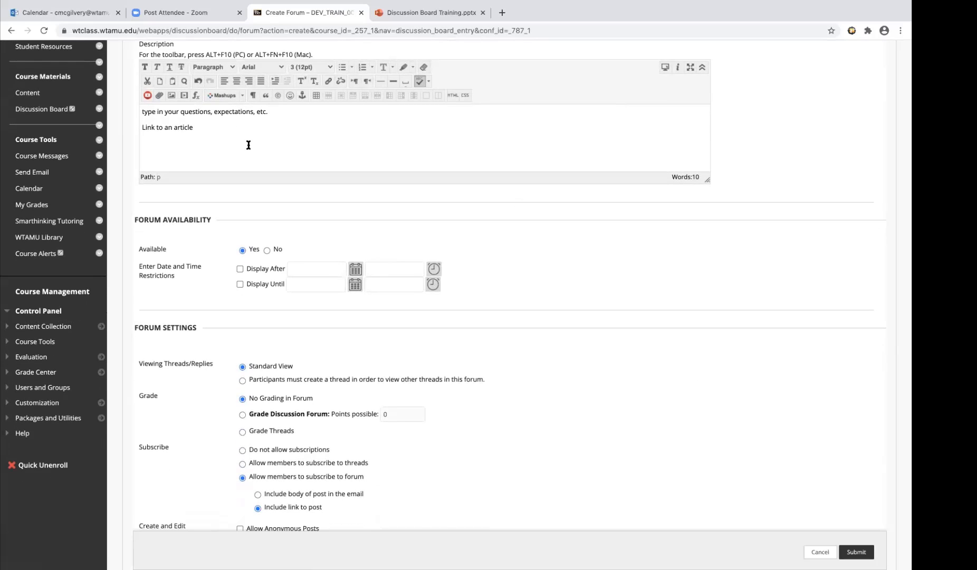
{"action": "scroll", "coordinate": [248, 144], "scroll_direction": "up", "scroll_amount": 1}
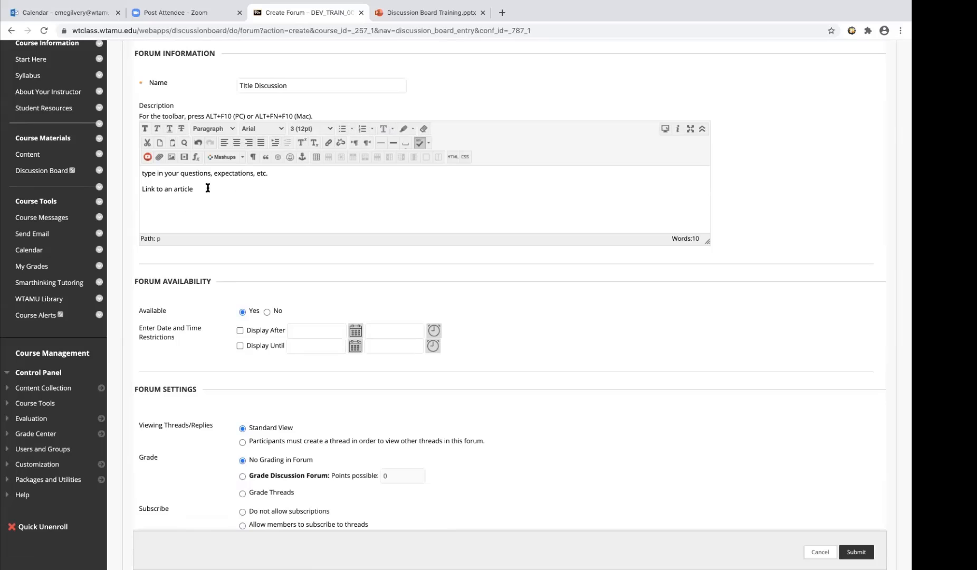
{"action": "scroll", "coordinate": [294, 275], "scroll_direction": "down", "scroll_amount": 2}
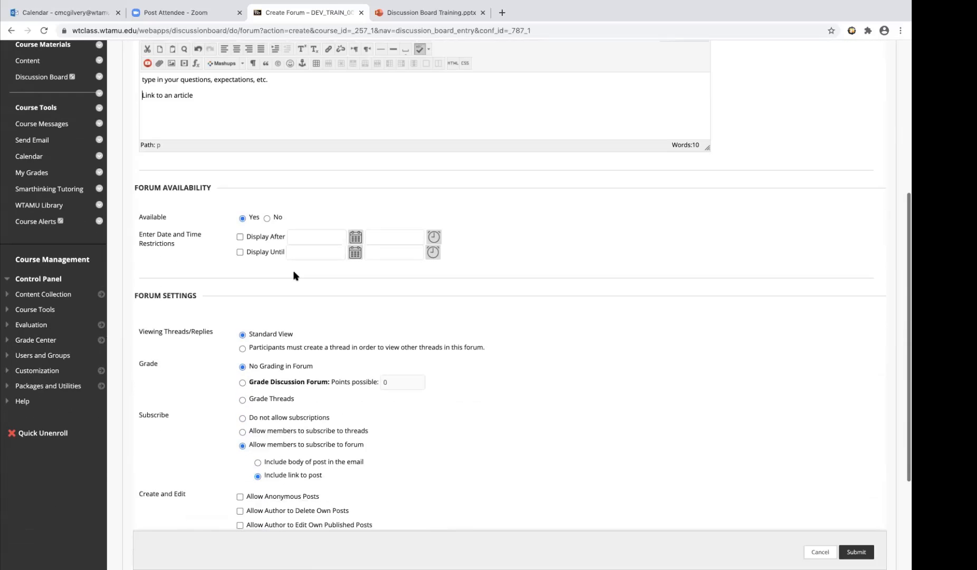
{"action": "scroll", "coordinate": [293, 275], "scroll_direction": "down", "scroll_amount": 2}
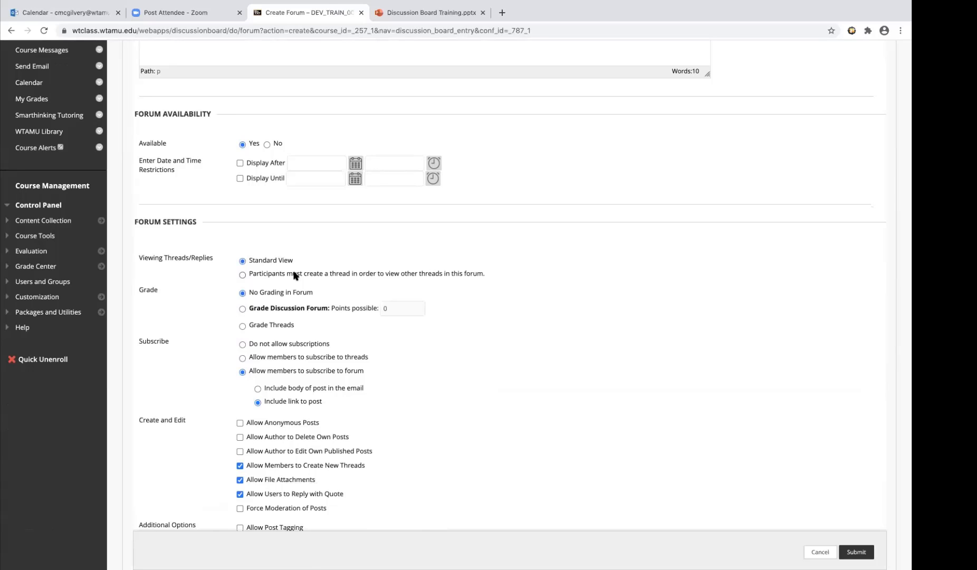
{"action": "scroll", "coordinate": [293, 275], "scroll_direction": "down", "scroll_amount": 2}
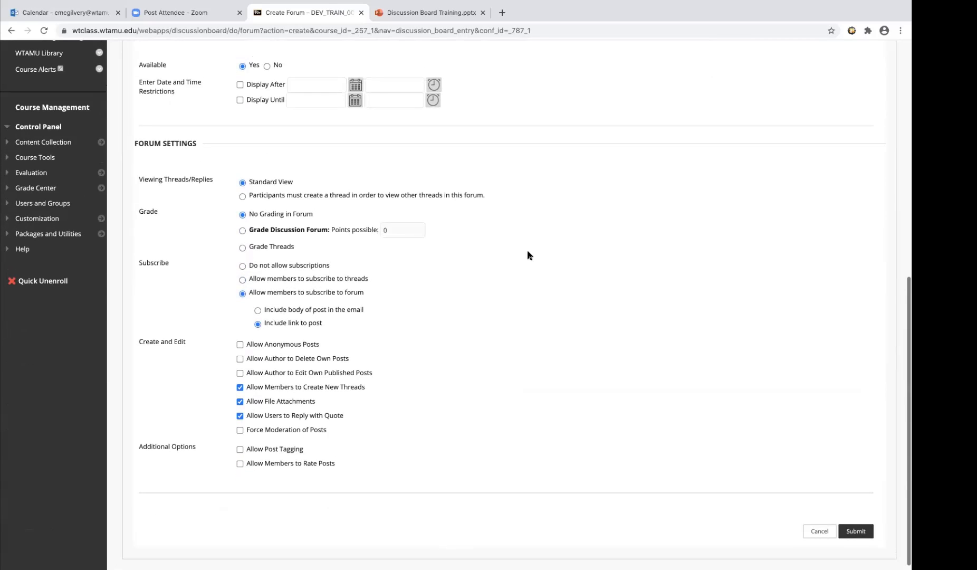
{"action": "scroll", "coordinate": [528, 256], "scroll_direction": "up", "scroll_amount": 2}
{"action": "scroll", "coordinate": [527, 256], "scroll_direction": "up", "scroll_amount": 1}
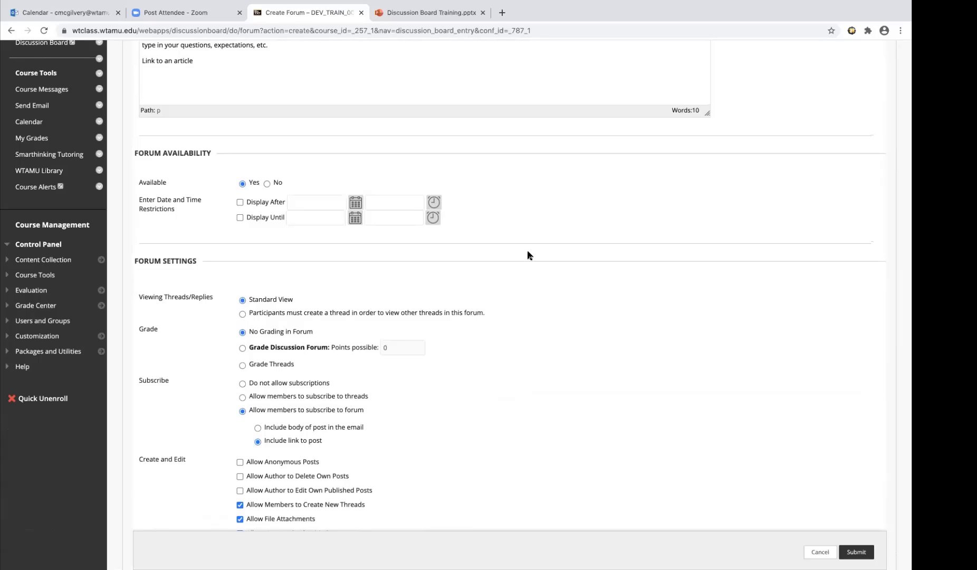
Set the forum to be graded as a whole, with 100 points possible
{"action": "left_click", "coordinate": [242, 348]}
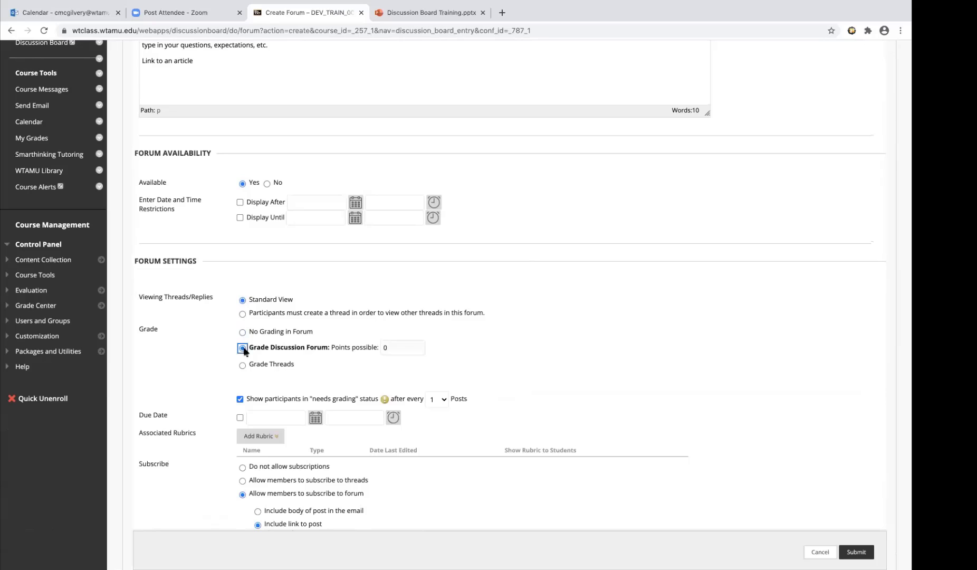
{"action": "left_click", "coordinate": [408, 348]}
{"action": "key", "text": "BackSpace"}
{"action": "type", "text": "100"}
Show participants in needs-grading status after every 2 posts and enable the forum's due date
{"action": "left_click", "coordinate": [442, 401]}
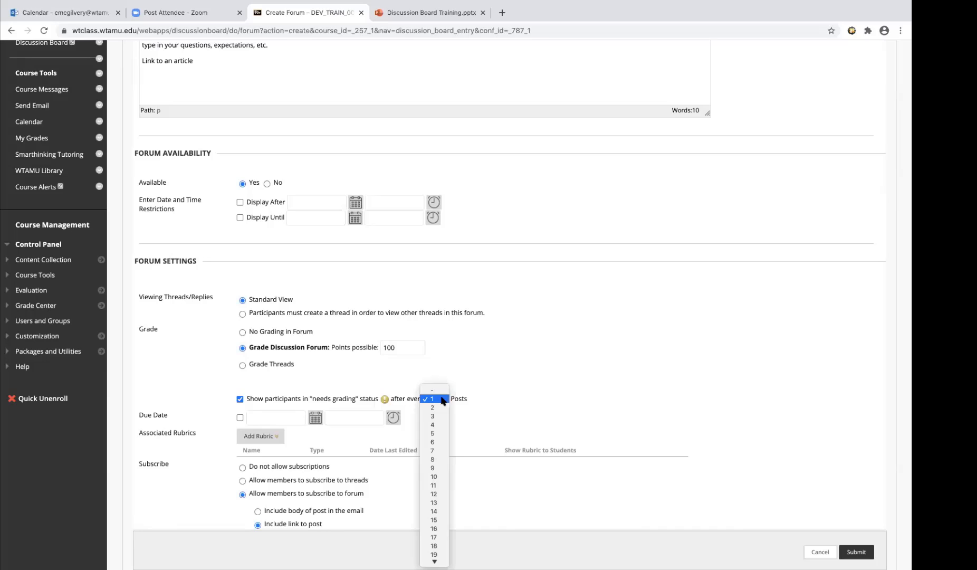
{"action": "left_click", "coordinate": [441, 407]}
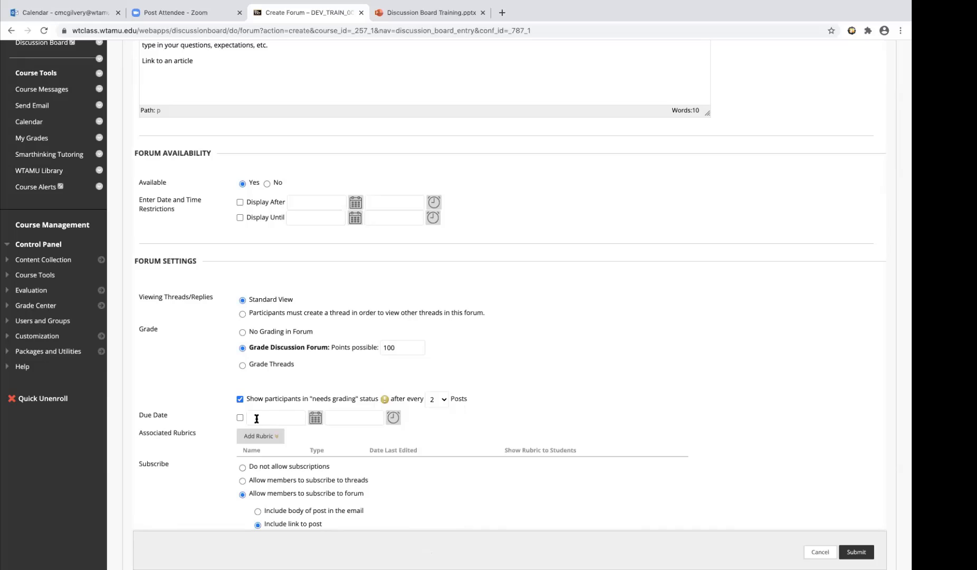
{"action": "left_click", "coordinate": [240, 418]}
Examine the remaining forum settings, from due date and associated rubrics to subscriptions, post permissions and additional options
{"action": "scroll", "coordinate": [484, 425], "scroll_direction": "down", "scroll_amount": 3}
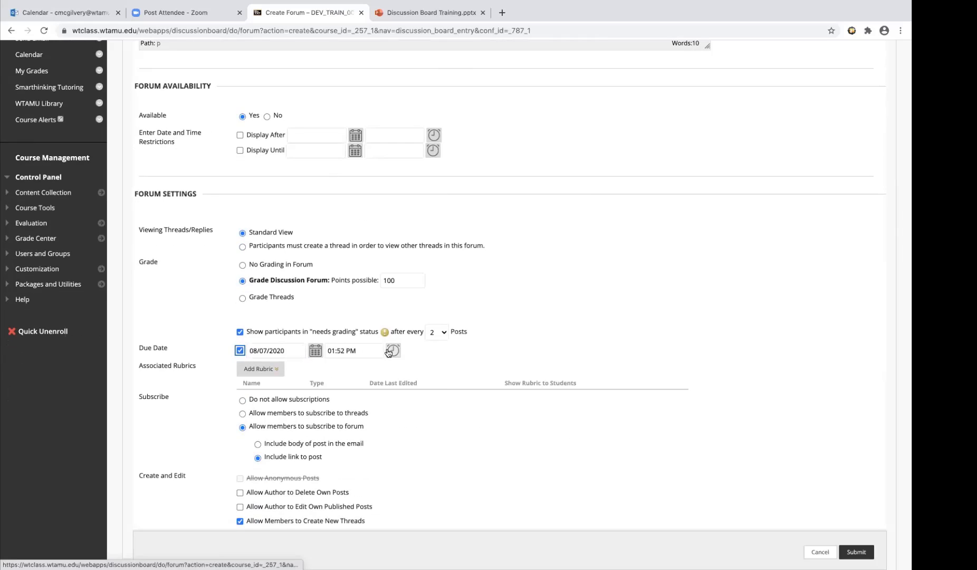
{"action": "scroll", "coordinate": [376, 371], "scroll_direction": "down", "scroll_amount": 2}
{"action": "scroll", "coordinate": [377, 371], "scroll_direction": "down", "scroll_amount": 1}
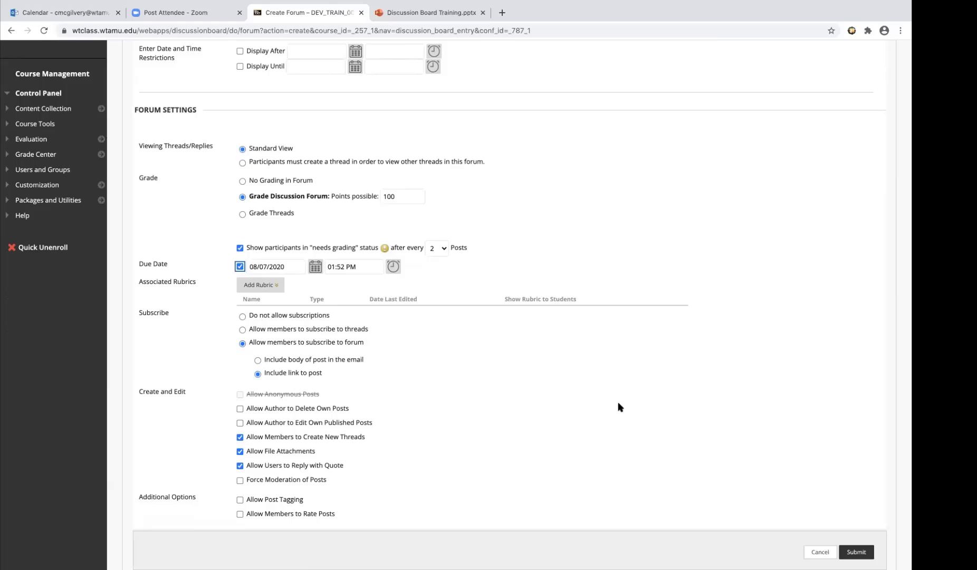
{"action": "scroll", "coordinate": [491, 295], "scroll_direction": "up", "scroll_amount": 3}
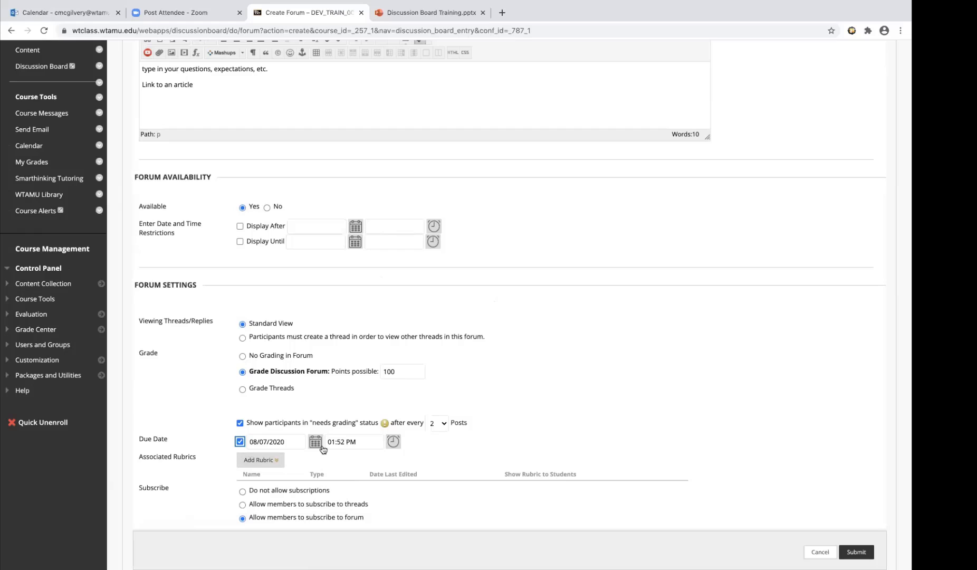
{"action": "scroll", "coordinate": [511, 410], "scroll_direction": "down", "scroll_amount": 3}
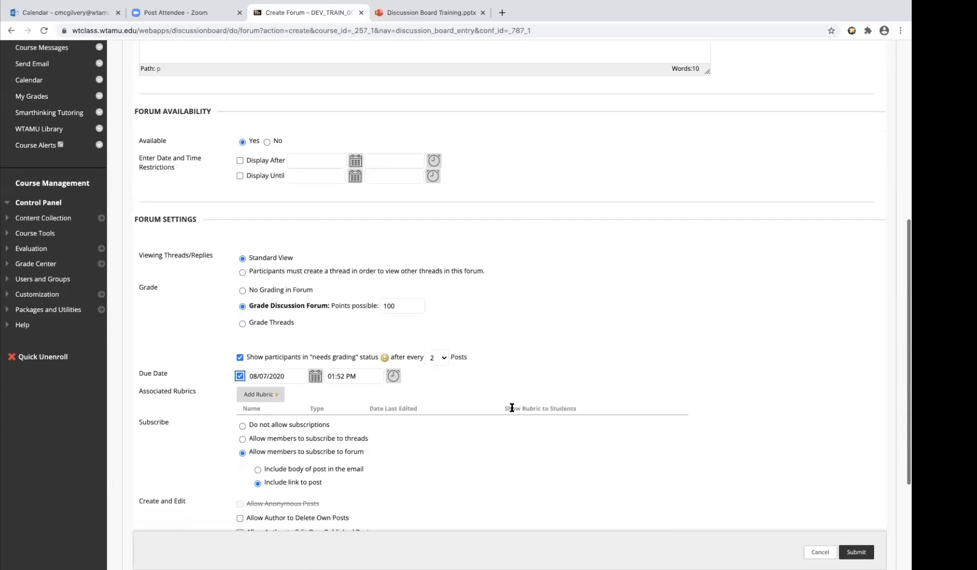
{"action": "scroll", "coordinate": [511, 409], "scroll_direction": "up", "scroll_amount": 2}
{"action": "scroll", "coordinate": [512, 409], "scroll_direction": "up", "scroll_amount": 1}
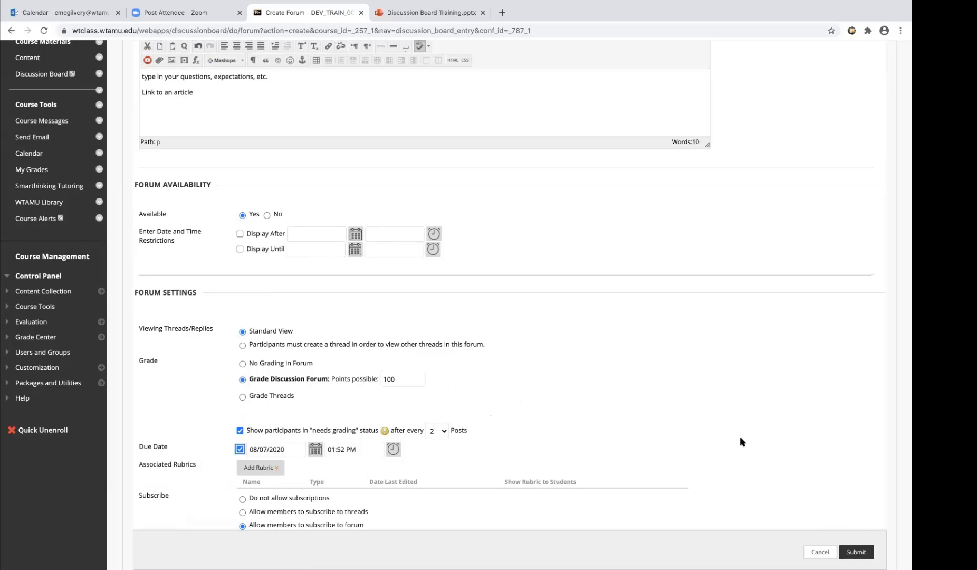
{"action": "scroll", "coordinate": [739, 436], "scroll_direction": "down", "scroll_amount": 1}
{"action": "scroll", "coordinate": [740, 441], "scroll_direction": "down", "scroll_amount": 3}
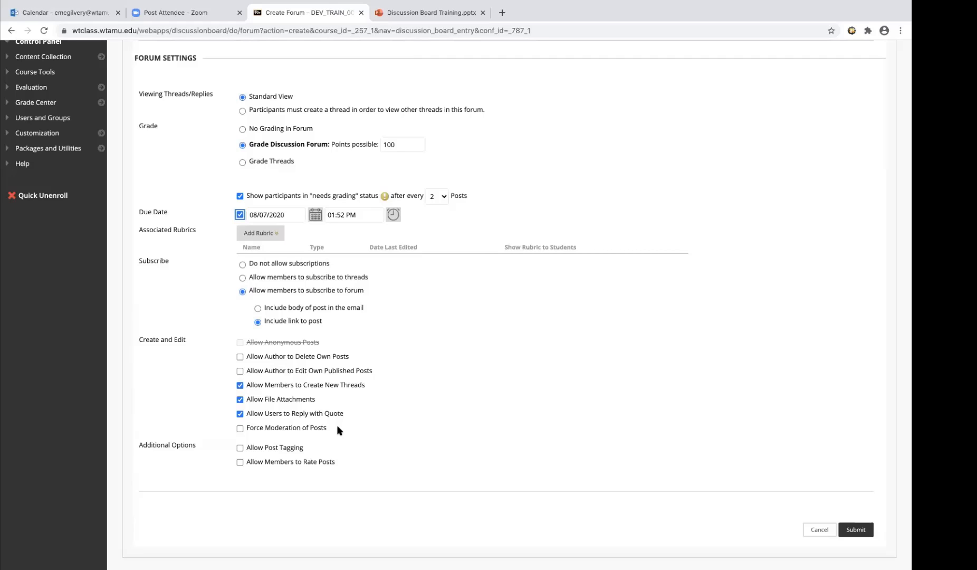
Restrict the forum's availability so it displays after 08/07/2020 and until 08/22/2020
{"action": "scroll", "coordinate": [337, 430], "scroll_direction": "up", "scroll_amount": 8}
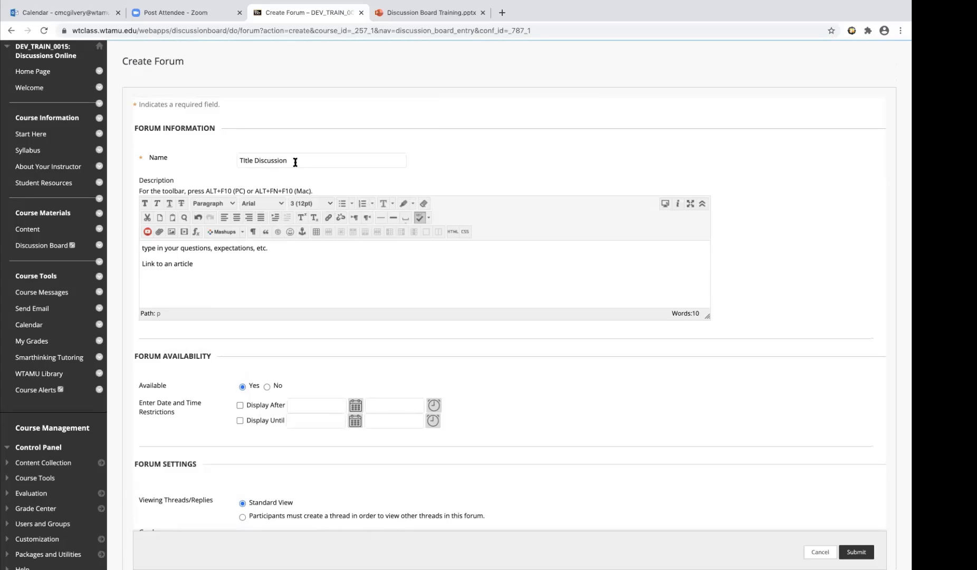
{"action": "scroll", "coordinate": [197, 269], "scroll_direction": "down", "scroll_amount": 3}
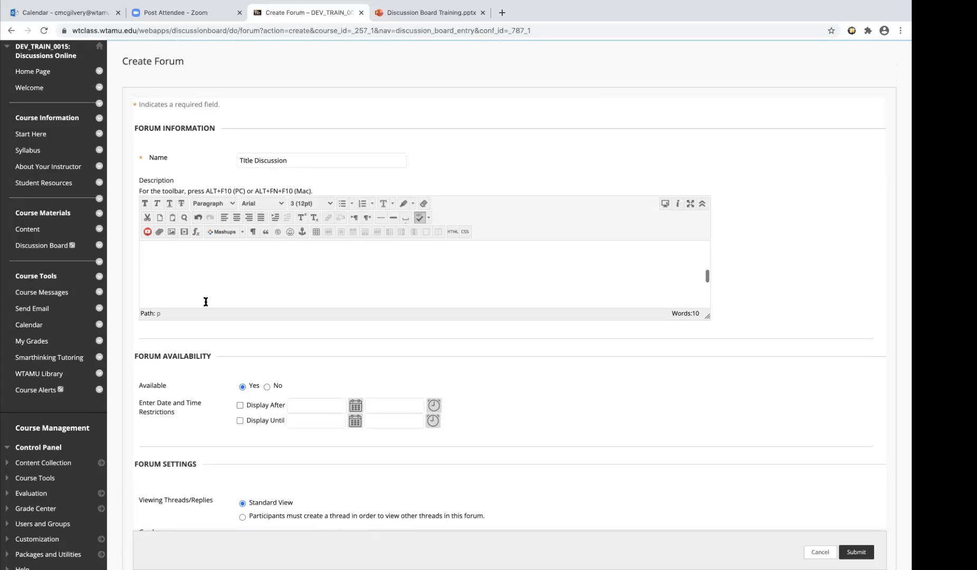
{"action": "scroll", "coordinate": [201, 328], "scroll_direction": "down", "scroll_amount": 4}
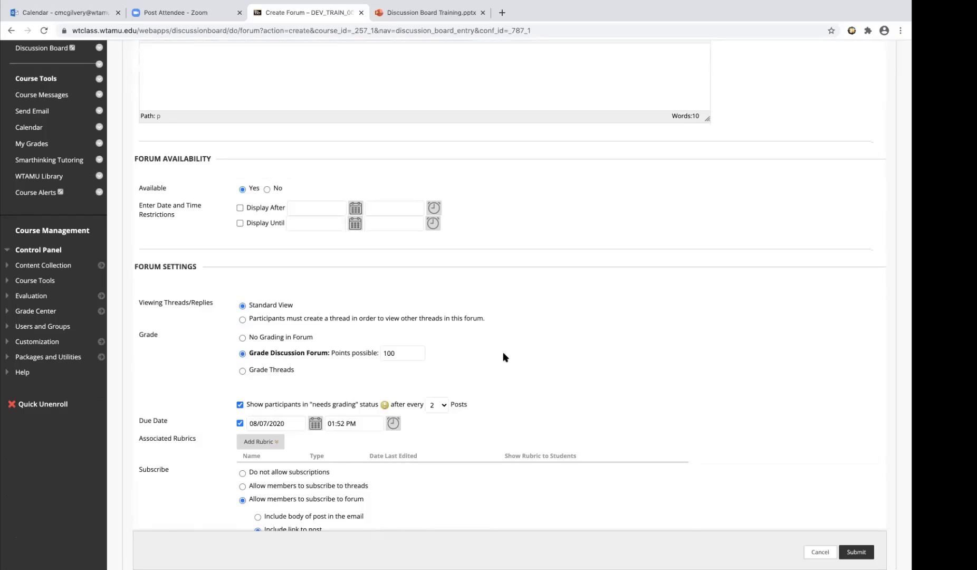
{"action": "scroll", "coordinate": [504, 357], "scroll_direction": "up", "scroll_amount": 2}
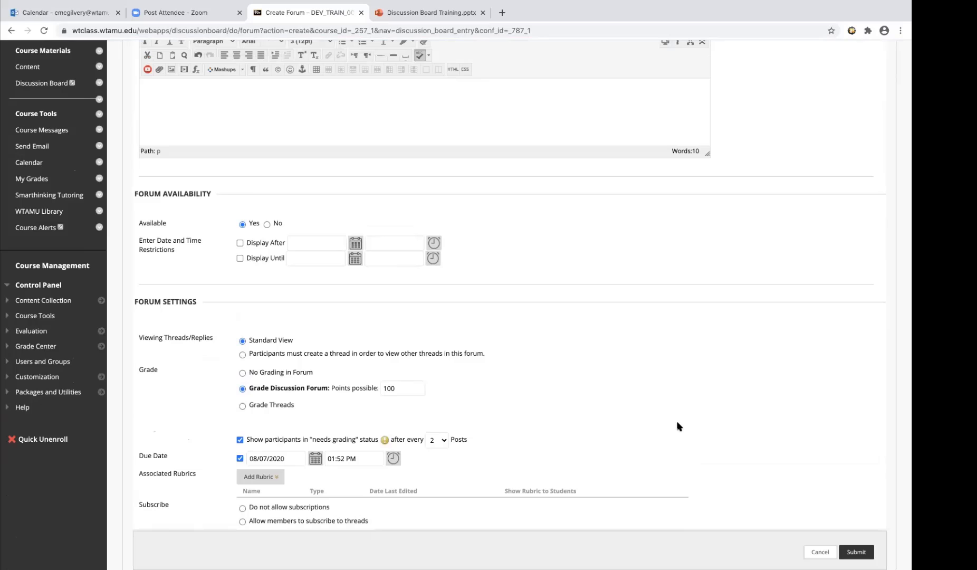
{"action": "scroll", "coordinate": [546, 338], "scroll_direction": "down", "scroll_amount": 2}
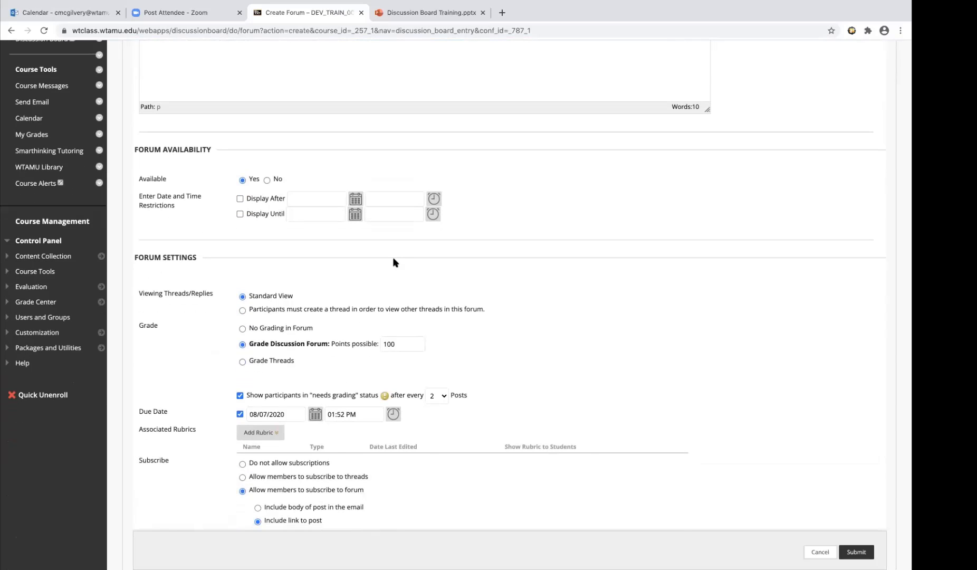
{"action": "left_click", "coordinate": [240, 199]}
{"action": "left_click", "coordinate": [240, 213]}
{"action": "left_click", "coordinate": [355, 213]}
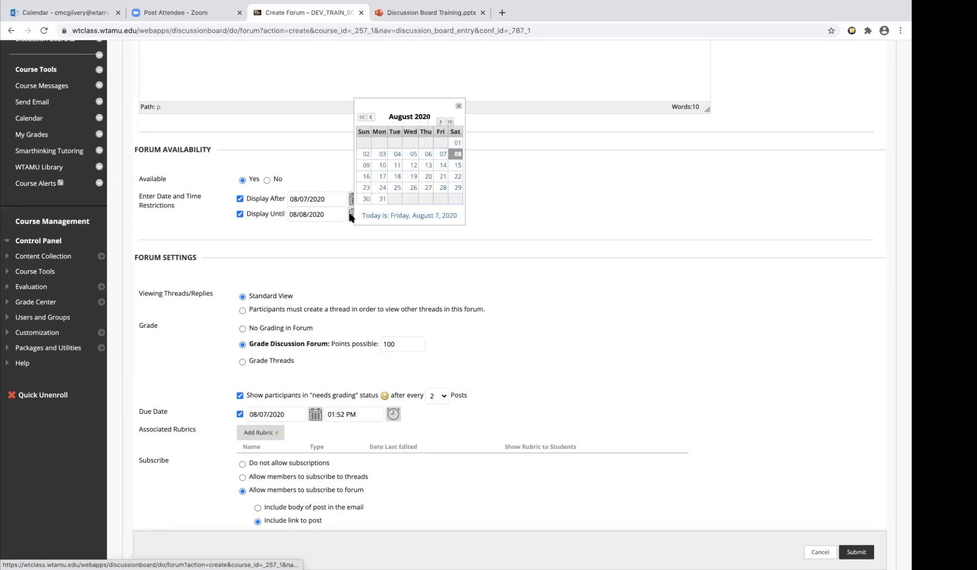
{"action": "left_click", "coordinate": [453, 177]}
Require participants to create a thread in order to view other threads in the forum
{"action": "scroll", "coordinate": [338, 238], "scroll_direction": "down", "scroll_amount": 1}
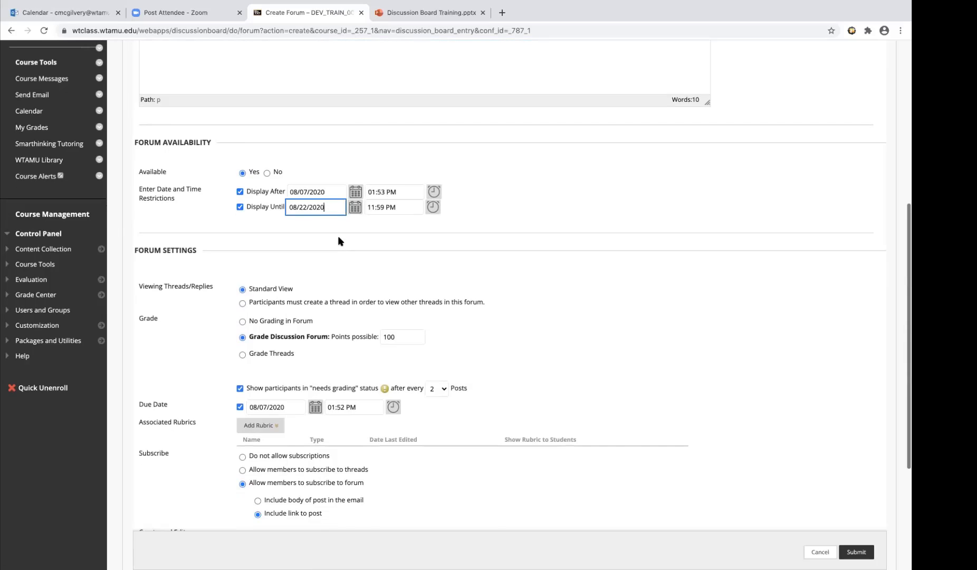
{"action": "scroll", "coordinate": [337, 241], "scroll_direction": "down", "scroll_amount": 2}
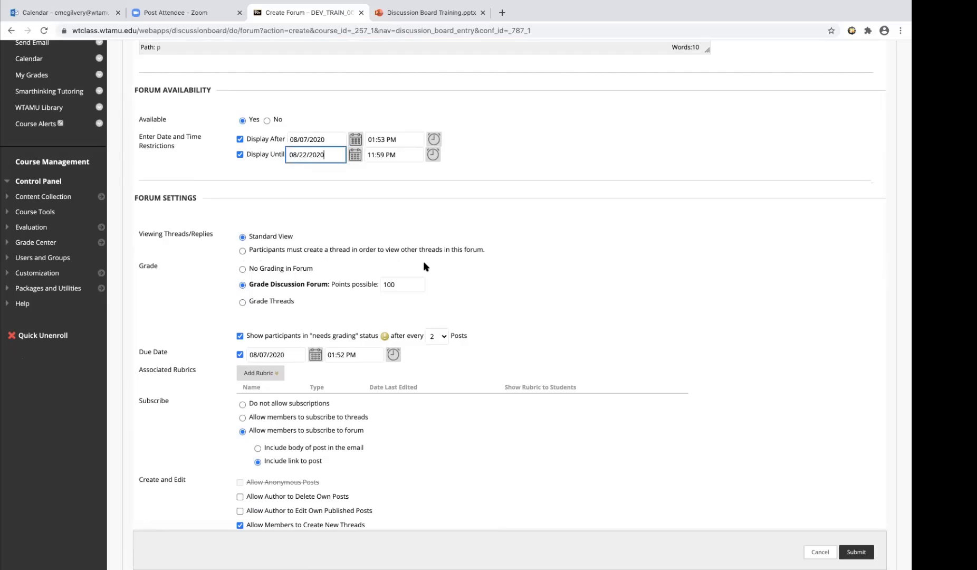
{"action": "left_click", "coordinate": [243, 250]}
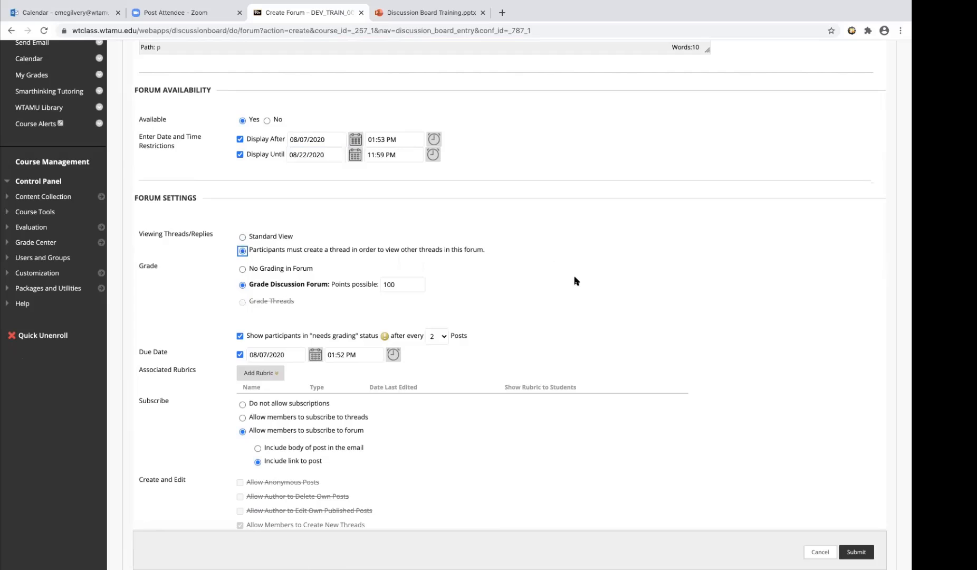
Keep file attachments allowed in the forum and enable forced moderation of posts
{"action": "scroll", "coordinate": [576, 281], "scroll_direction": "down", "scroll_amount": 2}
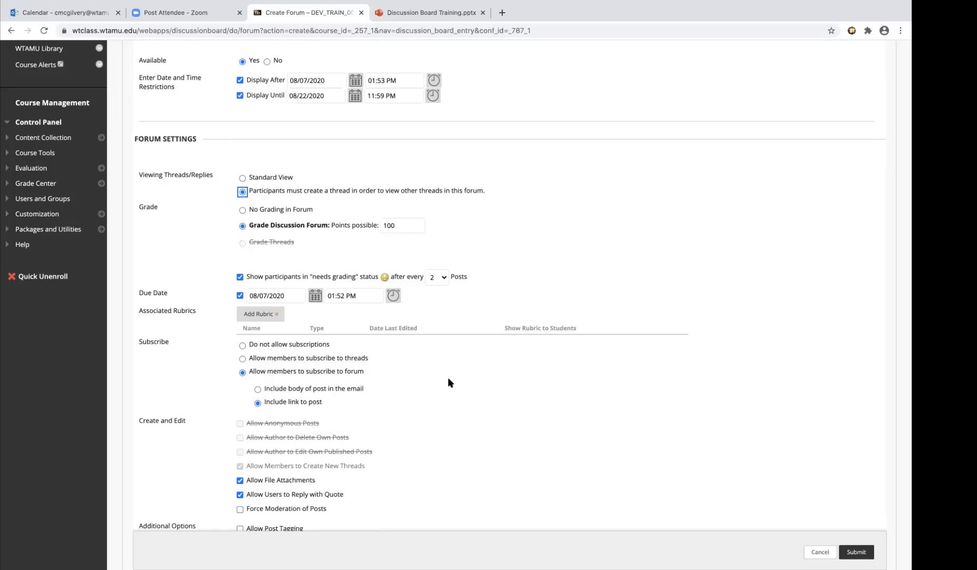
{"action": "scroll", "coordinate": [425, 405], "scroll_direction": "down", "scroll_amount": 2}
{"action": "scroll", "coordinate": [425, 405], "scroll_direction": "down", "scroll_amount": 1}
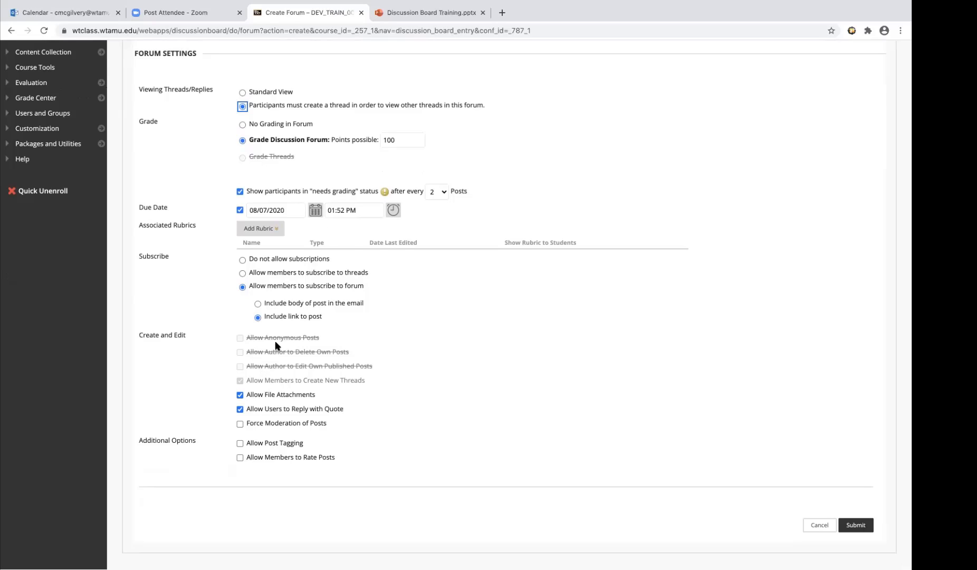
{"action": "left_click", "coordinate": [240, 395]}
{"action": "left_click", "coordinate": [240, 396]}
{"action": "left_click", "coordinate": [239, 424]}
Look at the available ways of adding an associated rubric to the forum
{"action": "scroll", "coordinate": [214, 431], "scroll_direction": "up", "scroll_amount": 2}
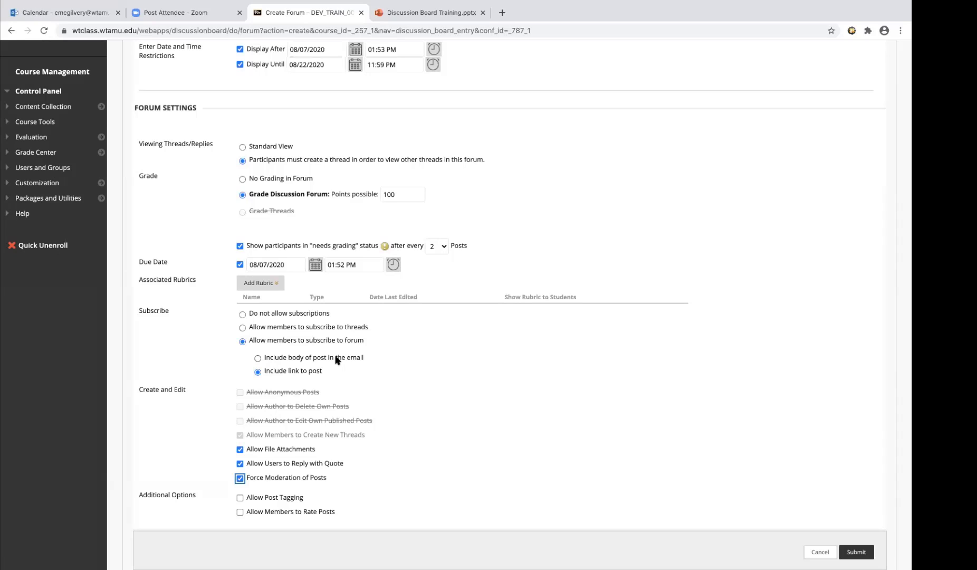
{"action": "left_click", "coordinate": [266, 283]}
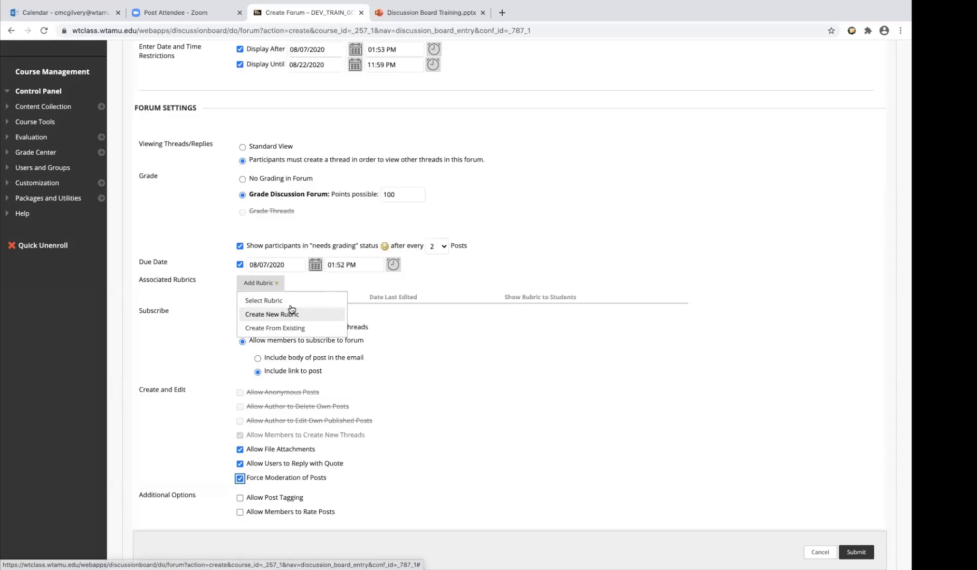
{"action": "left_click", "coordinate": [259, 283]}
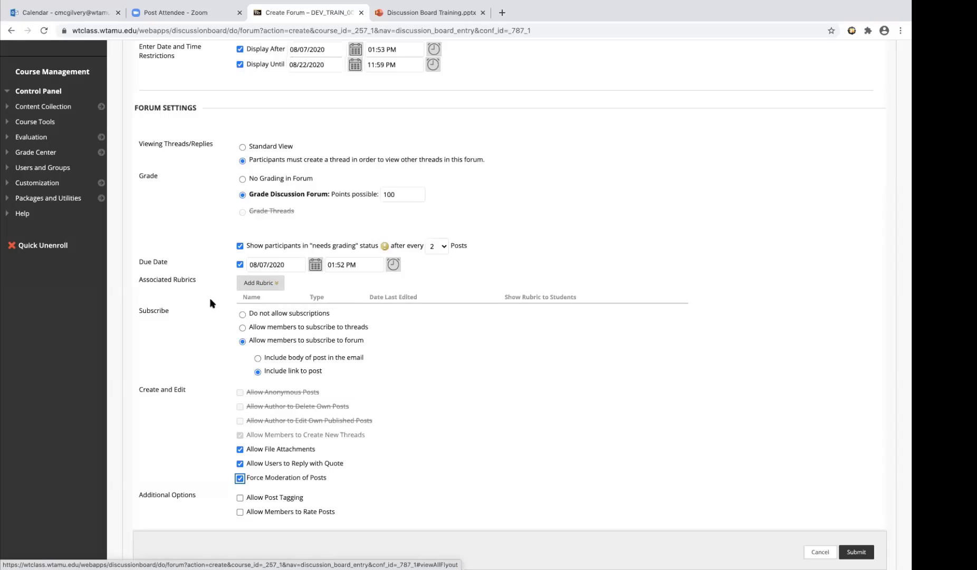
Set viewing of threads and replies to Standard View and disallow authors from editing their own published posts
{"action": "left_click", "coordinate": [243, 148]}
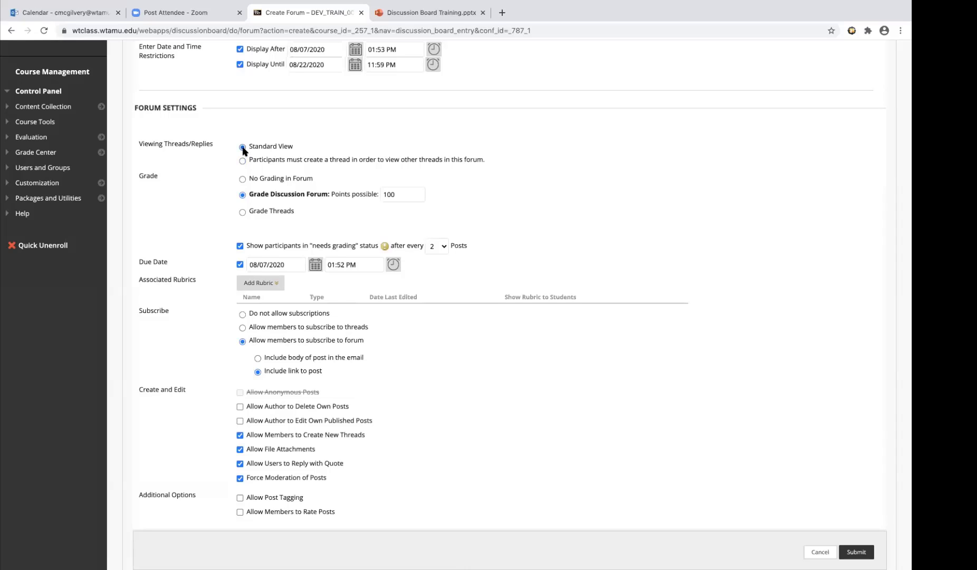
{"action": "scroll", "coordinate": [422, 481], "scroll_direction": "down", "scroll_amount": 2}
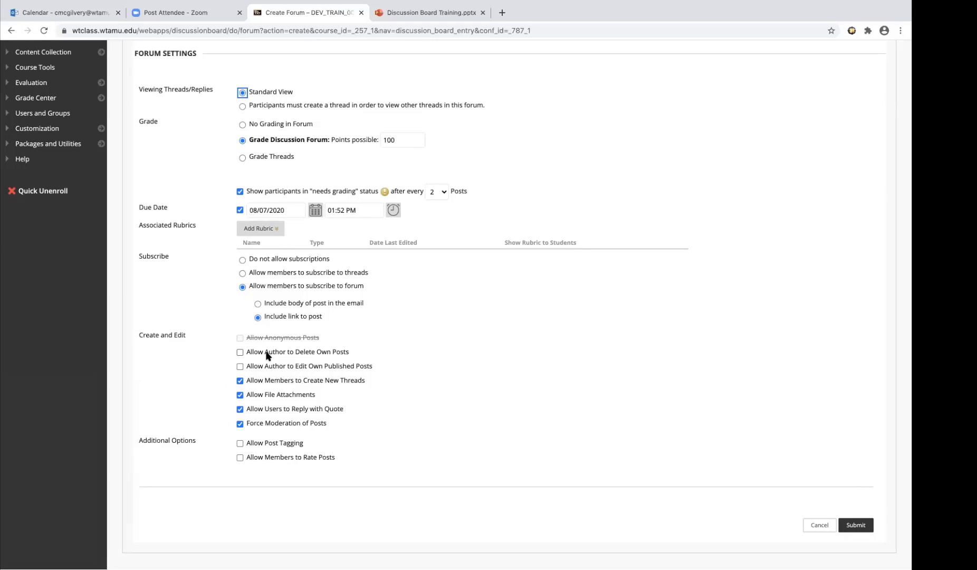
{"action": "left_click", "coordinate": [242, 106]}
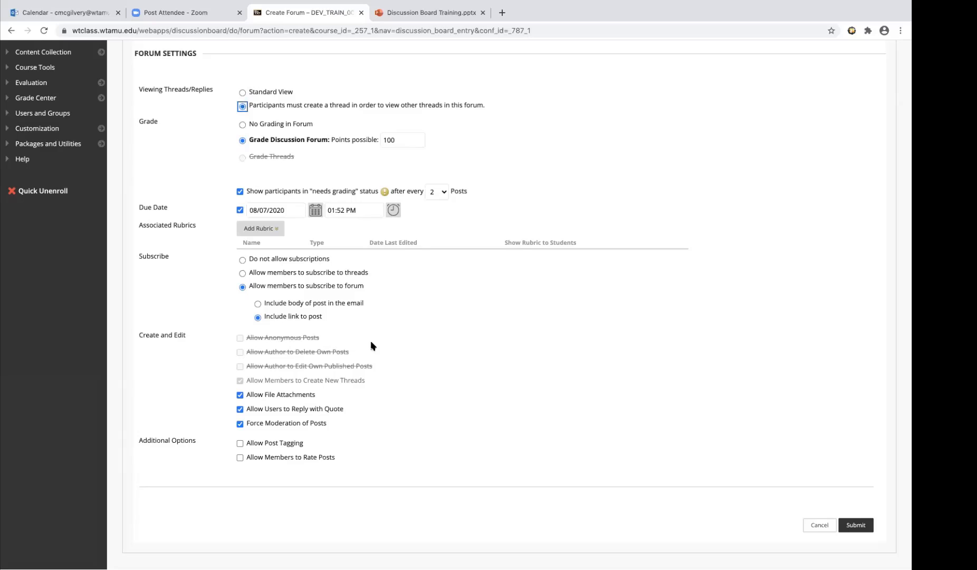
{"action": "left_click", "coordinate": [242, 93]}
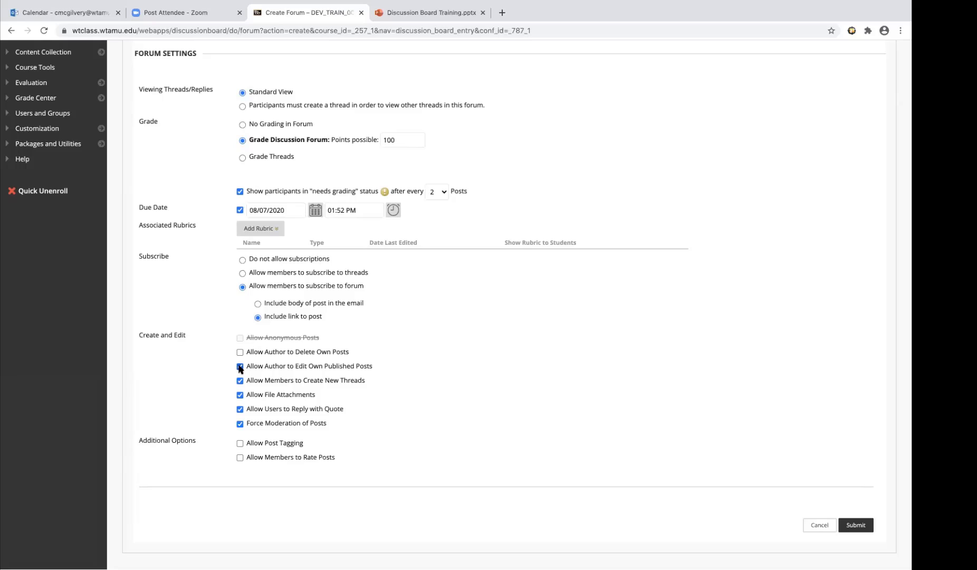
{"action": "left_click", "coordinate": [239, 367]}
Check the forum's name, description and settings, and submit the new Title Discussion forum
{"action": "scroll", "coordinate": [628, 310], "scroll_direction": "up", "scroll_amount": 5}
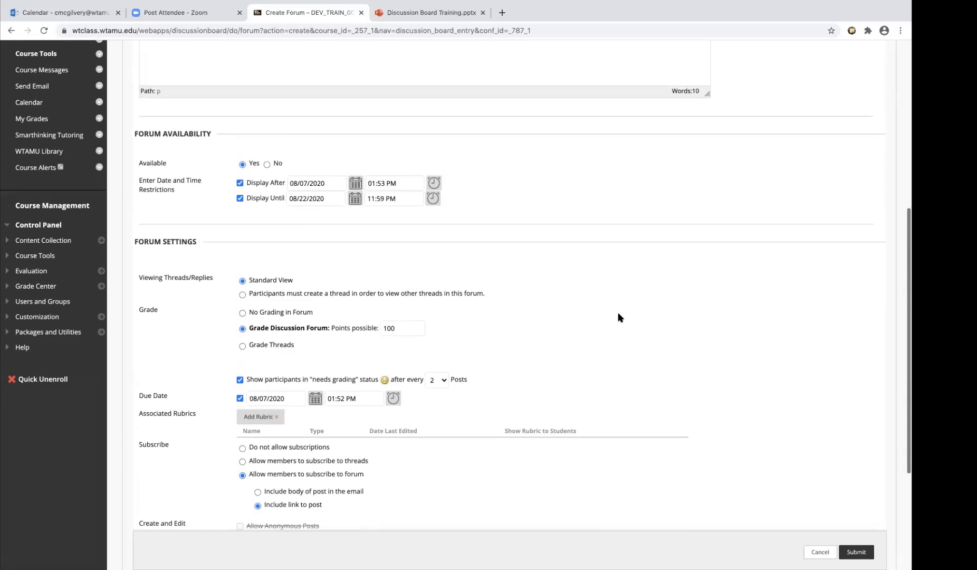
{"action": "scroll", "coordinate": [618, 317], "scroll_direction": "up", "scroll_amount": 2}
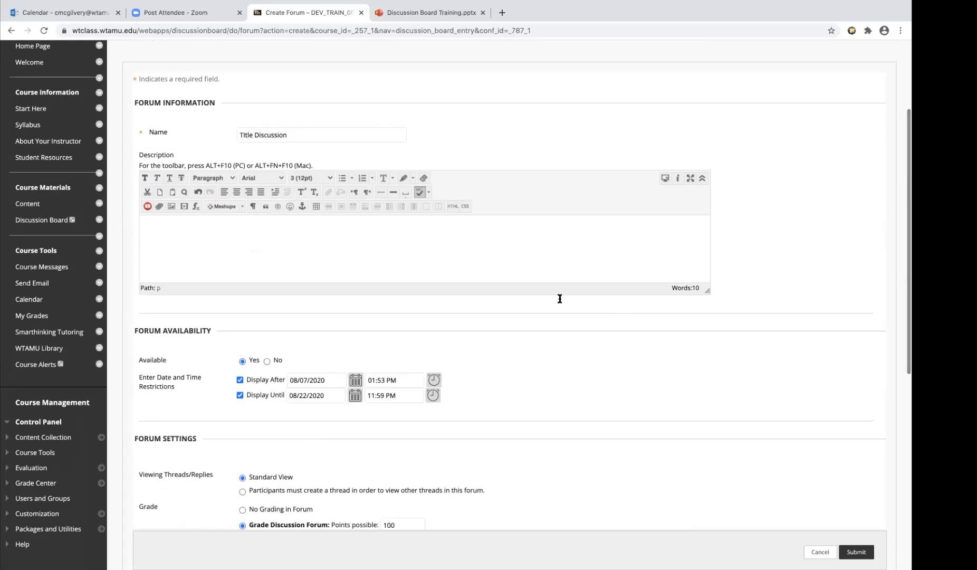
{"action": "scroll", "coordinate": [328, 244], "scroll_direction": "up", "scroll_amount": 3}
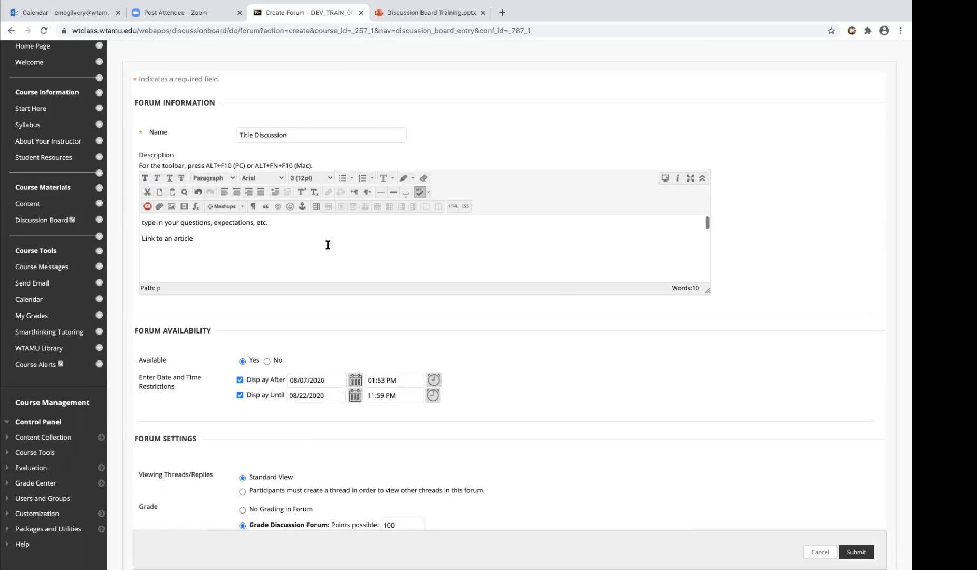
{"action": "scroll", "coordinate": [246, 322], "scroll_direction": "down", "scroll_amount": 3}
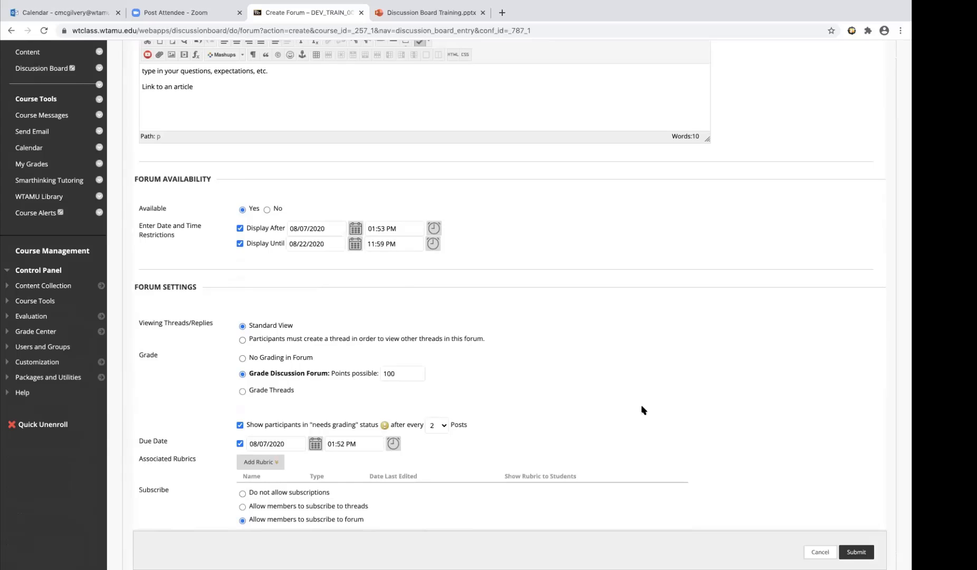
{"action": "scroll", "coordinate": [643, 409], "scroll_direction": "down", "scroll_amount": 5}
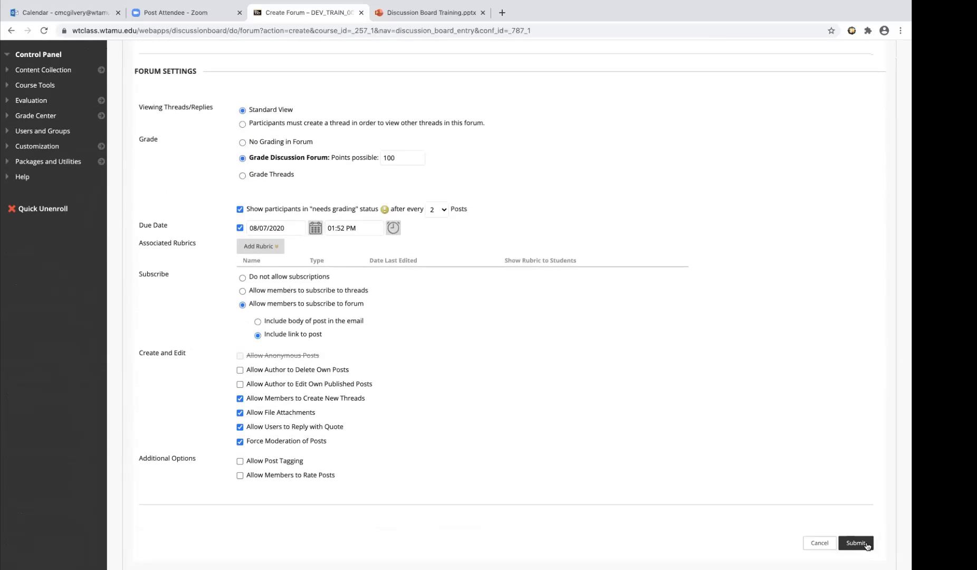
{"action": "left_click", "coordinate": [866, 545]}
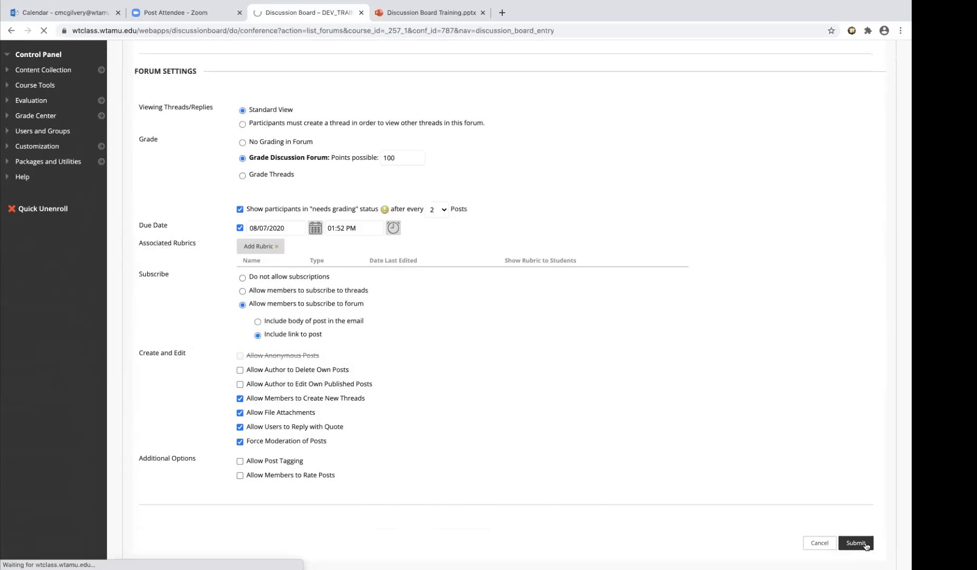
{"action": "scroll", "coordinate": [501, 408], "scroll_direction": "down", "scroll_amount": 5}
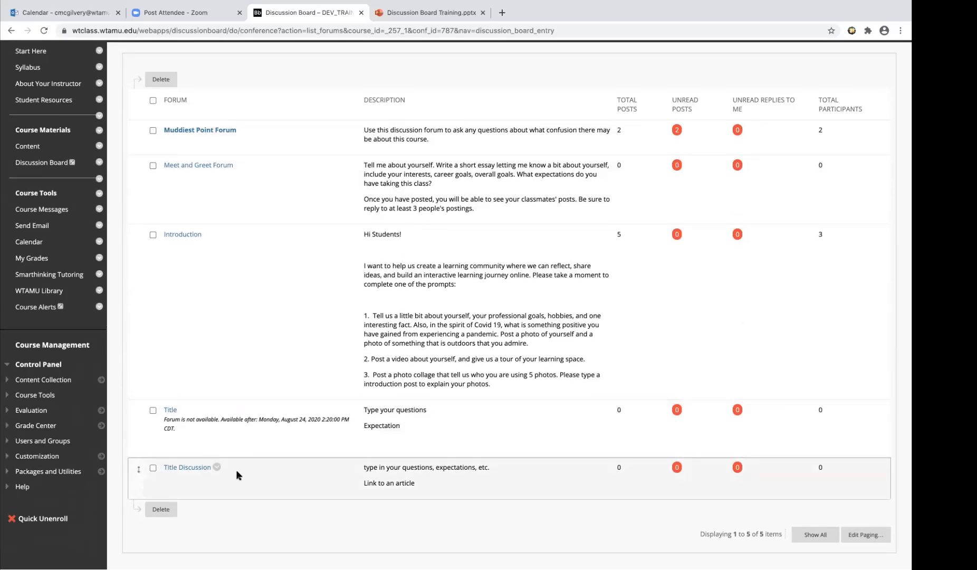
Open the available Module/Lesson/Week/Chapter/Unit 1 learning module in the course content and examine its overview and linked discussion forums
{"action": "scroll", "coordinate": [232, 476], "scroll_direction": "up", "scroll_amount": 3}
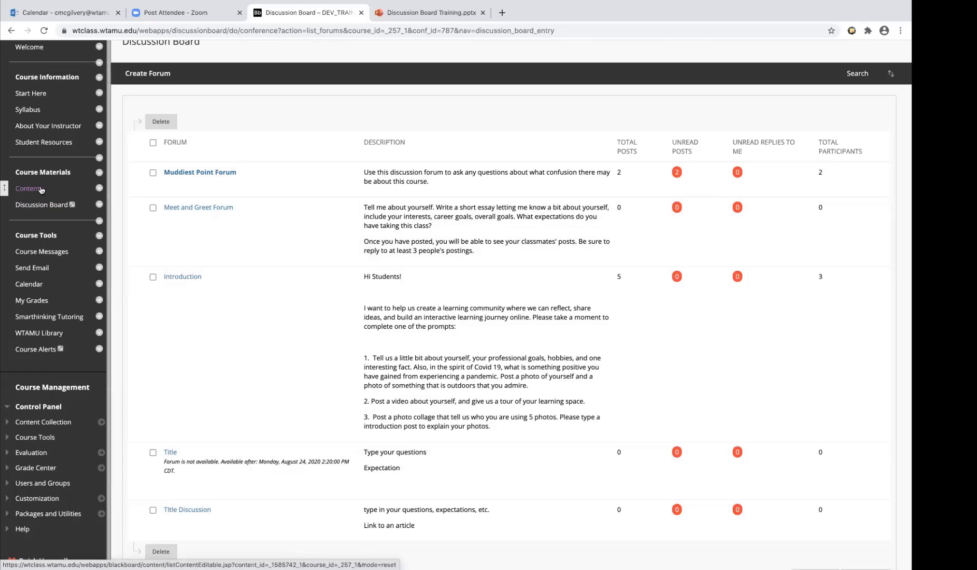
{"action": "left_click", "coordinate": [40, 190]}
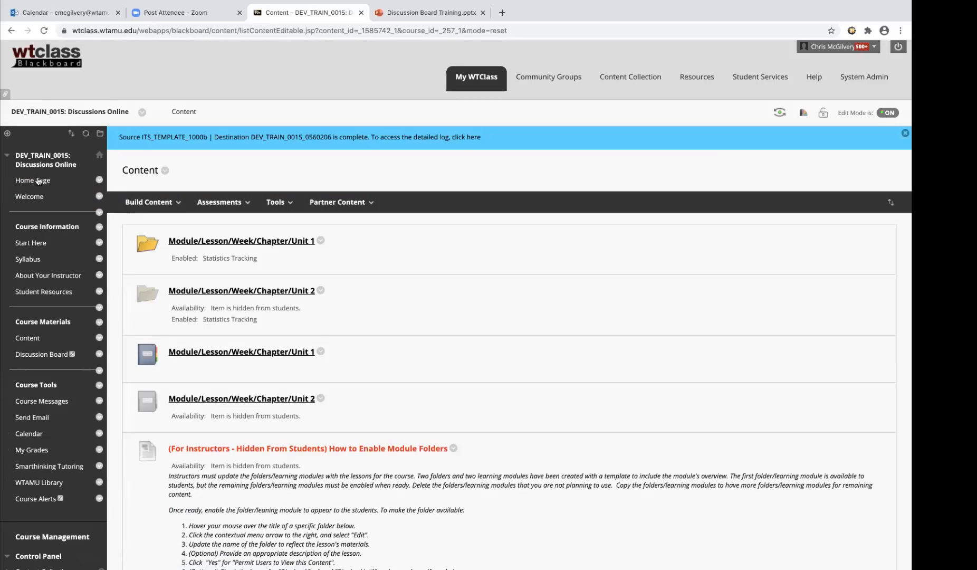
{"action": "left_click", "coordinate": [312, 356]}
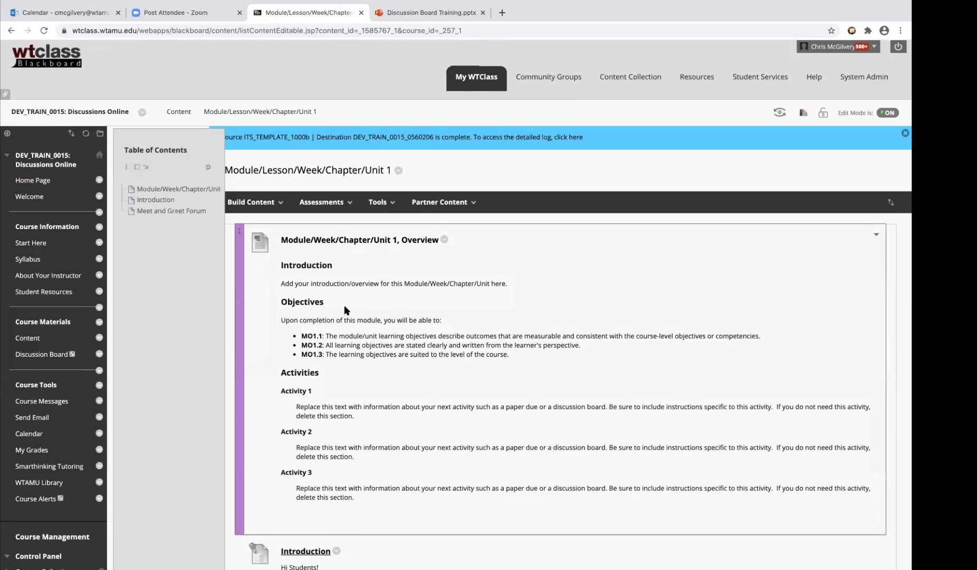
{"action": "scroll", "coordinate": [345, 309], "scroll_direction": "down", "scroll_amount": 2}
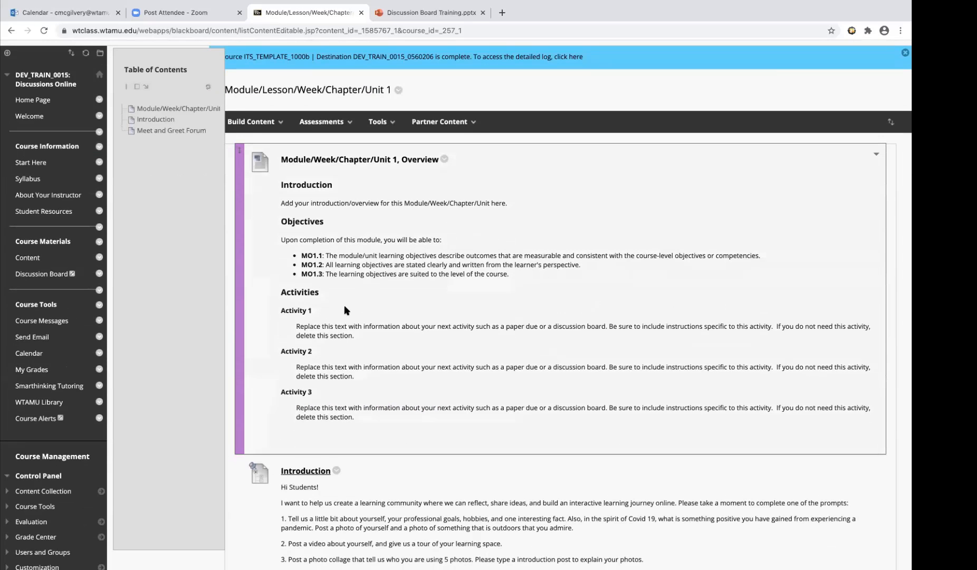
{"action": "scroll", "coordinate": [346, 309], "scroll_direction": "down", "scroll_amount": 3}
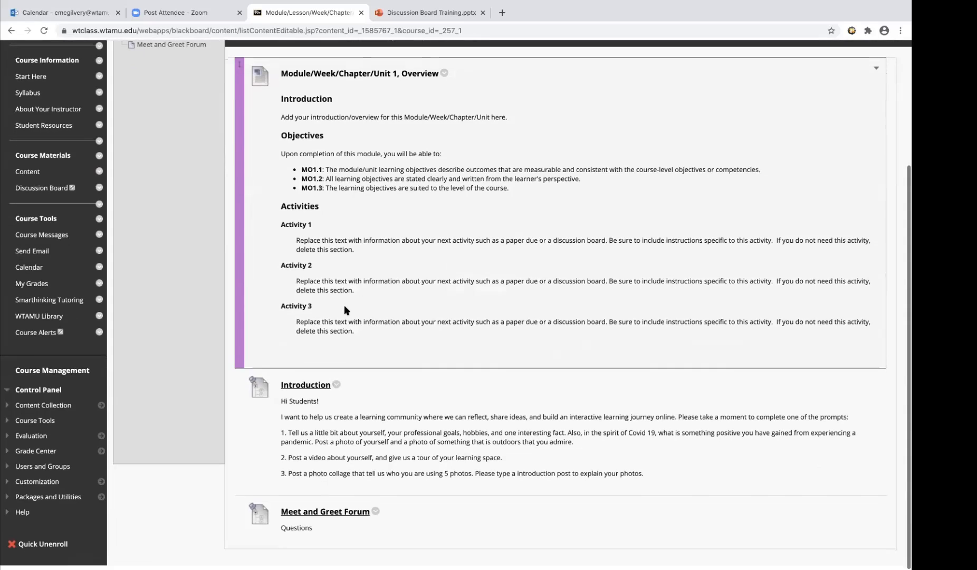
{"action": "scroll", "coordinate": [346, 309], "scroll_direction": "up", "scroll_amount": 1}
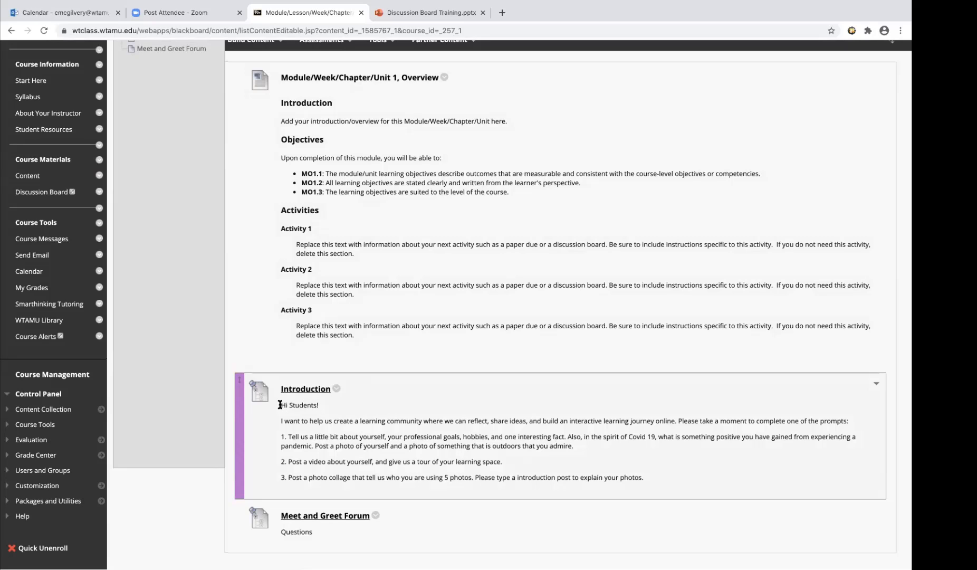
Highlight the Introduction link's prompt text, open that forum and bring up its form for a new thread
{"action": "left_click_drag", "start_coordinate": [280, 405], "coordinate": [666, 487]}
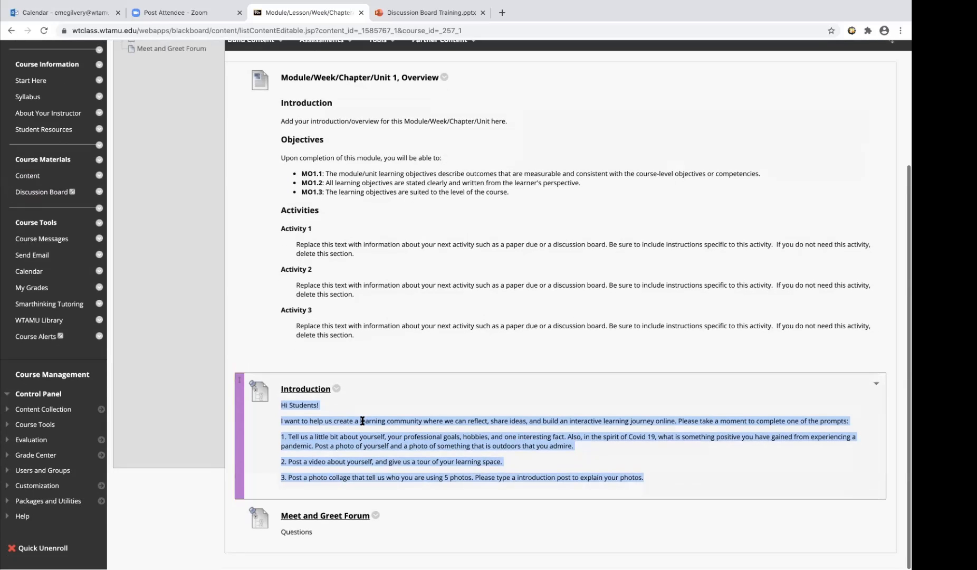
{"action": "left_click", "coordinate": [311, 391]}
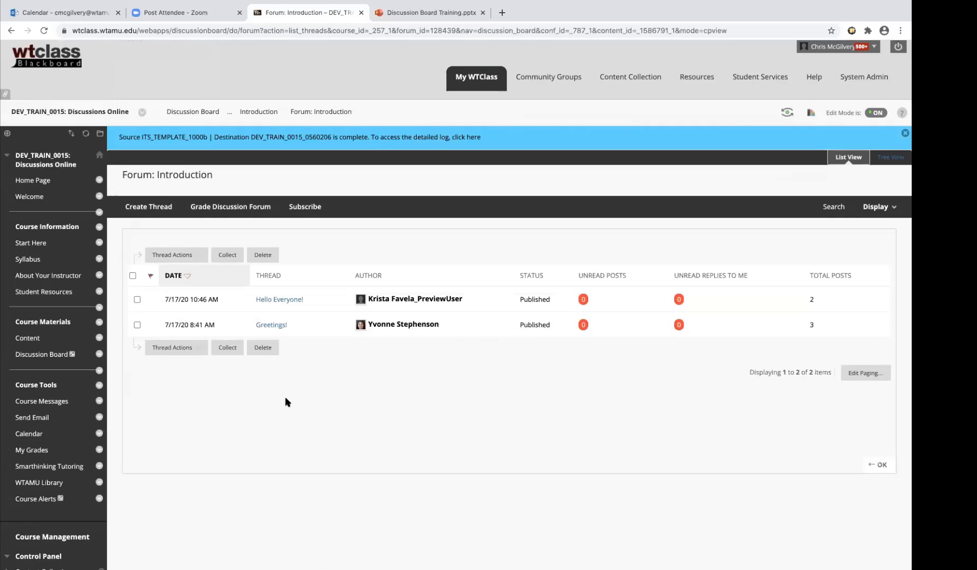
{"action": "left_click", "coordinate": [165, 206]}
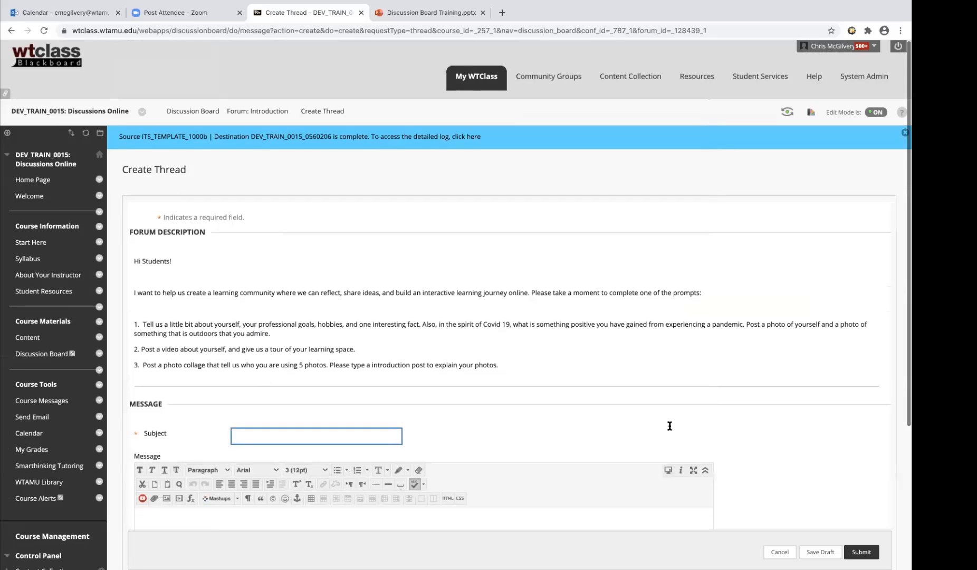
{"action": "scroll", "coordinate": [761, 499], "scroll_direction": "down", "scroll_amount": 5}
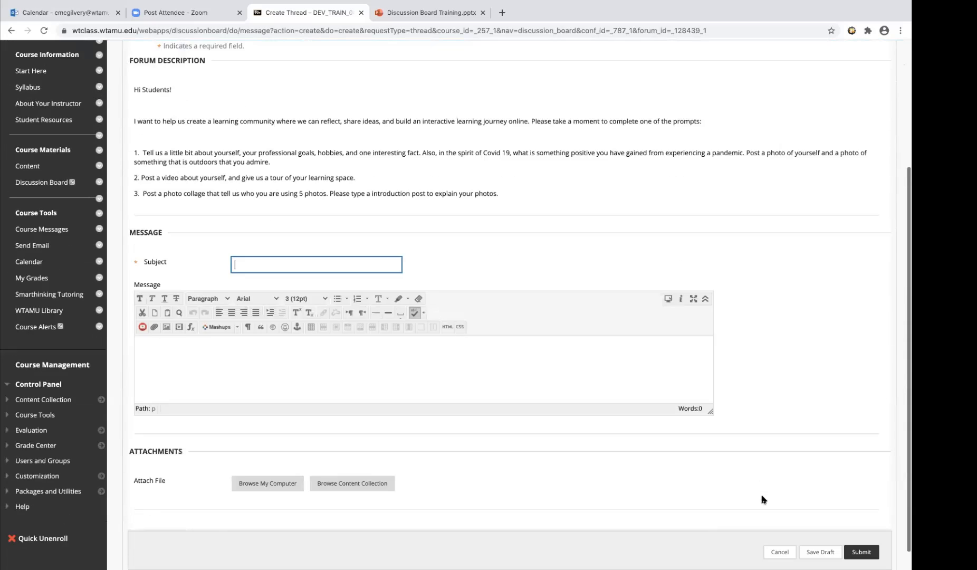
Cancel the new Introduction thread and reopen the available Module/Lesson/Week/Chapter/Unit 1 learning module from the course content
{"action": "left_click", "coordinate": [237, 346]}
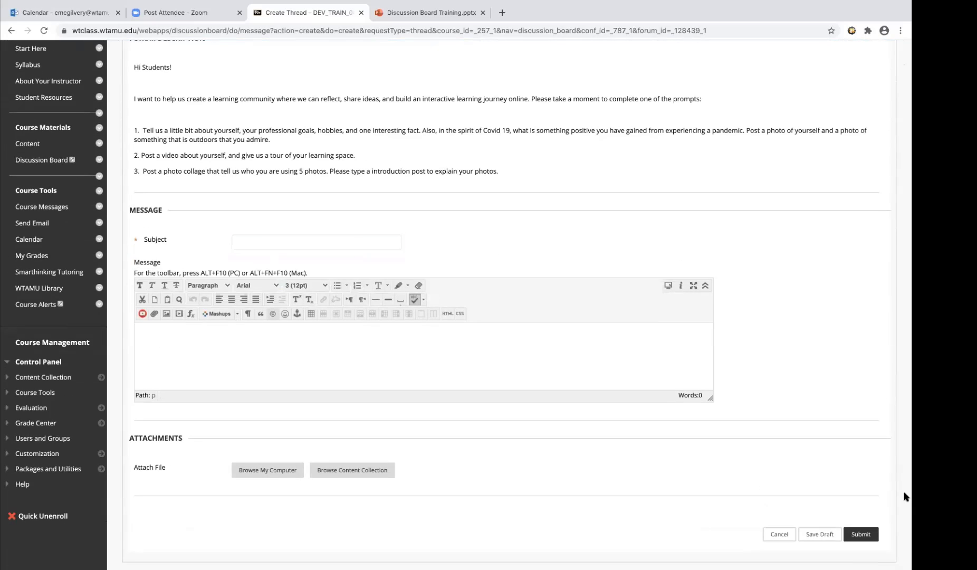
{"action": "left_click", "coordinate": [784, 535]}
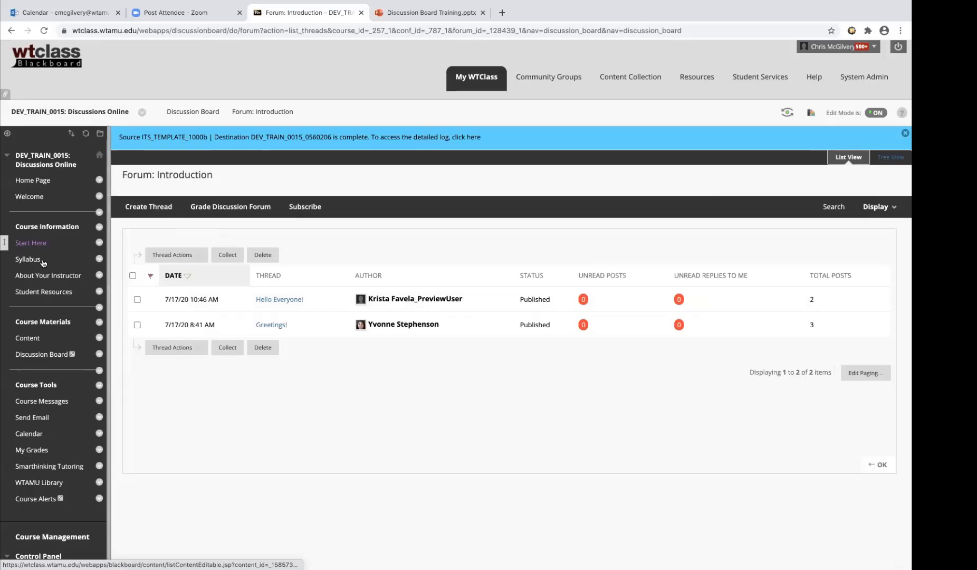
{"action": "left_click", "coordinate": [28, 338]}
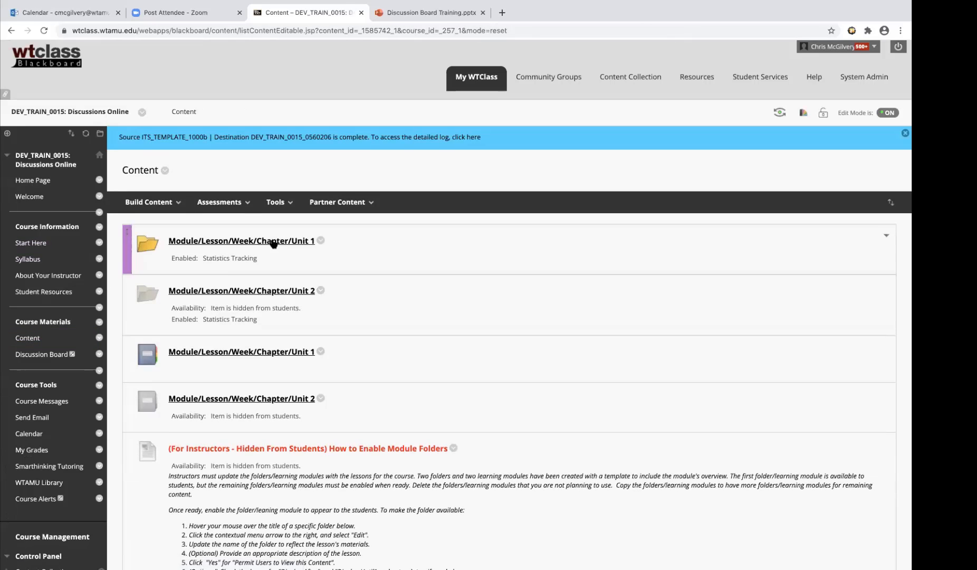
{"action": "left_click", "coordinate": [268, 203]}
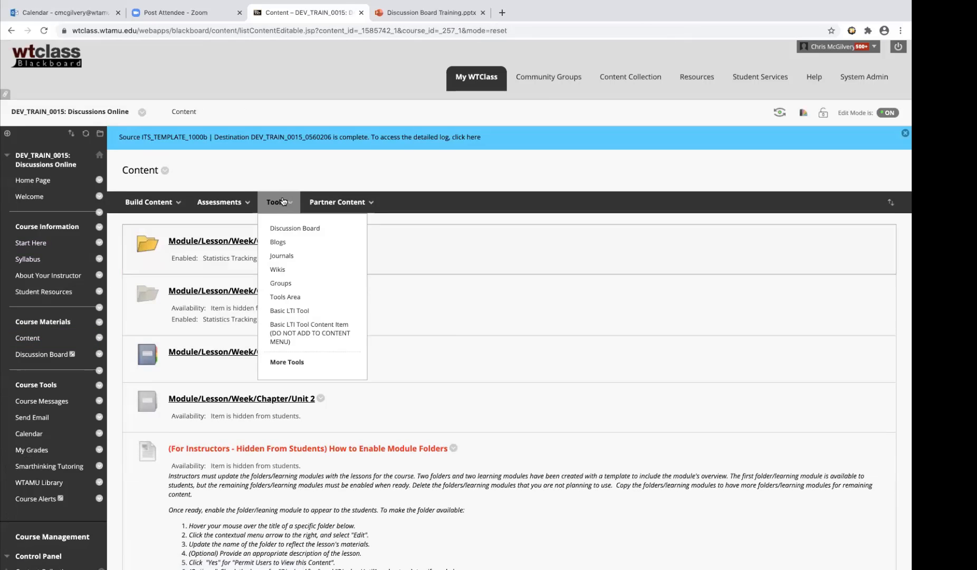
{"action": "left_click", "coordinate": [189, 353]}
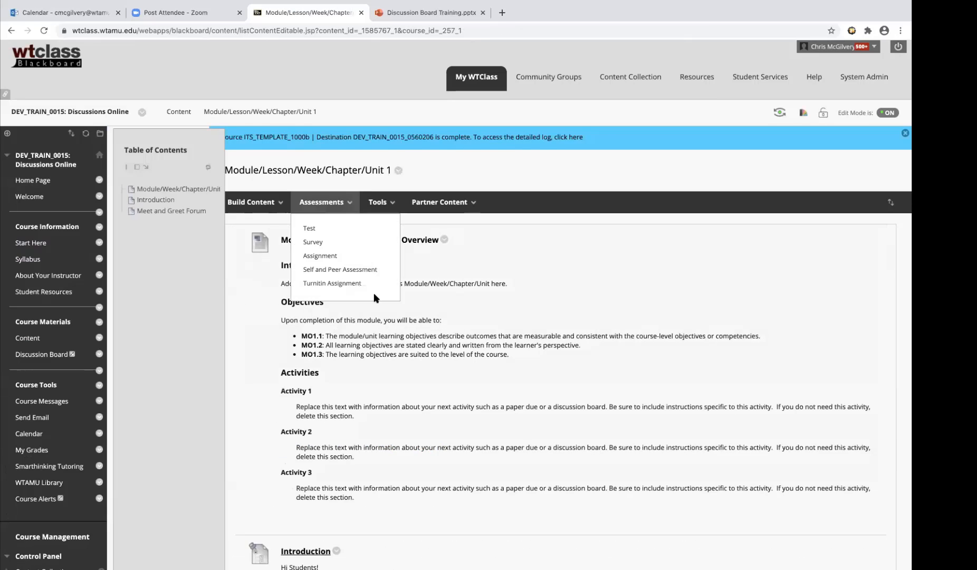
{"action": "scroll", "coordinate": [376, 298], "scroll_direction": "down", "scroll_amount": 3}
{"action": "scroll", "coordinate": [422, 338], "scroll_direction": "up", "scroll_amount": 3}
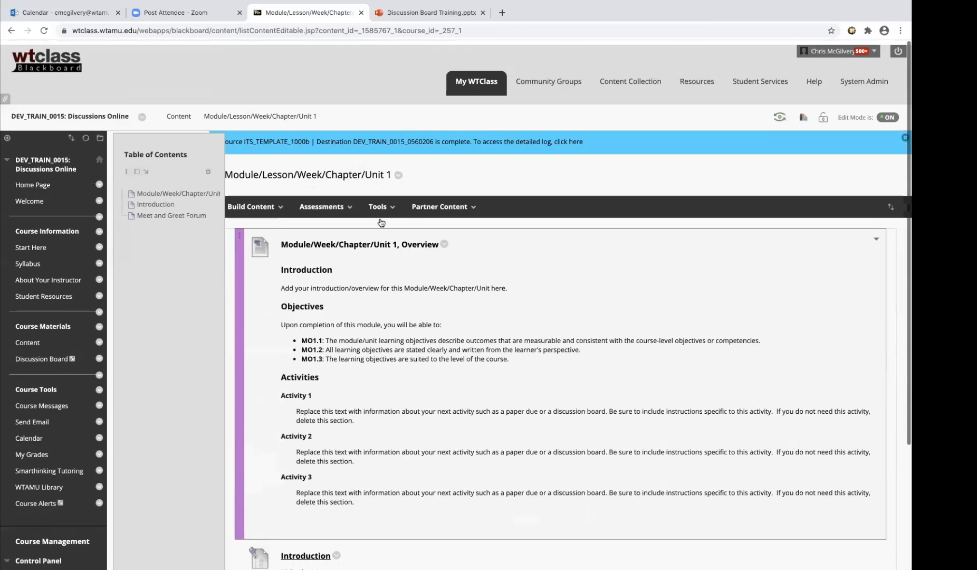
Add a discussion board link to the module that targets the existing Muddiest Point Forum and proceed to its link information
{"action": "left_click", "coordinate": [378, 206]}
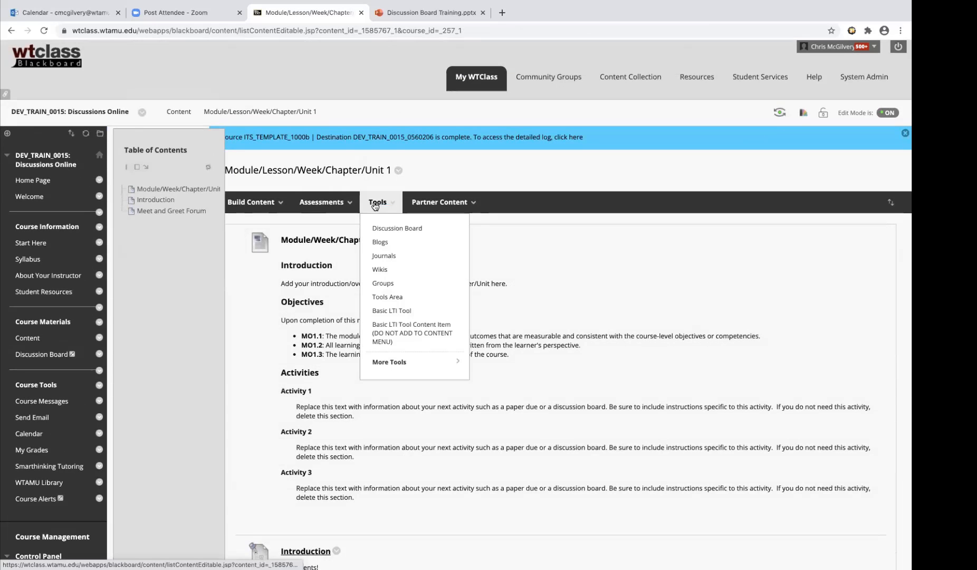
{"action": "left_click", "coordinate": [384, 232]}
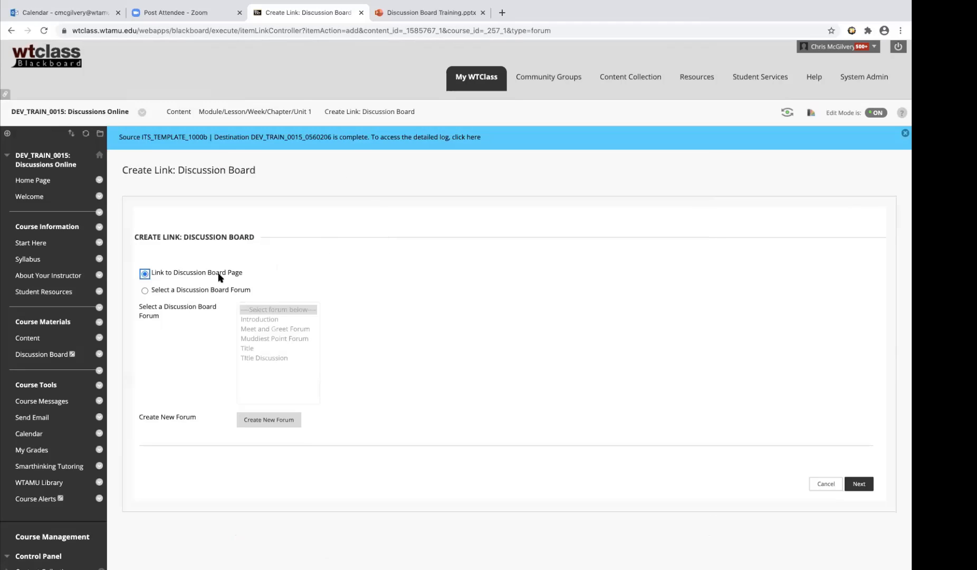
{"action": "left_click", "coordinate": [171, 271]}
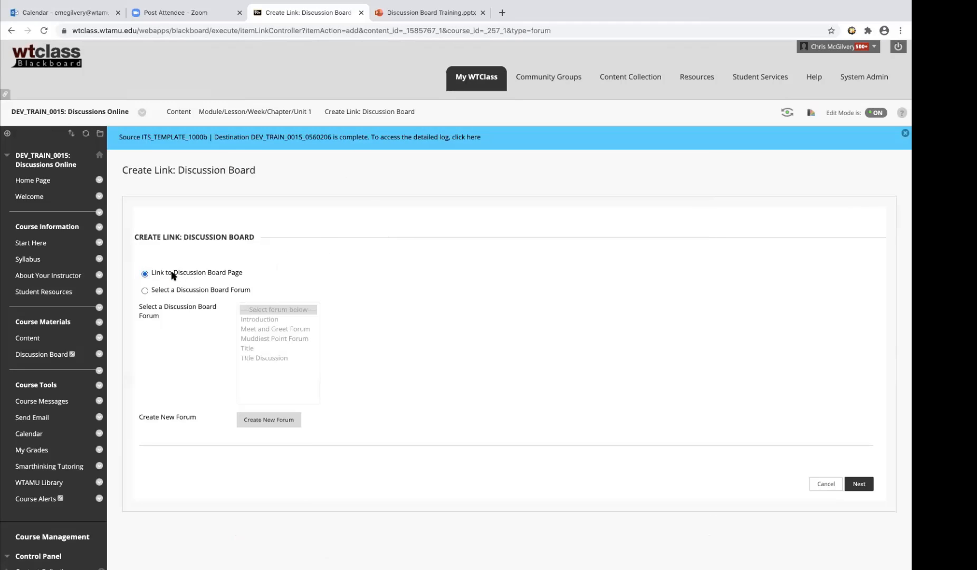
{"action": "left_click", "coordinate": [144, 291]}
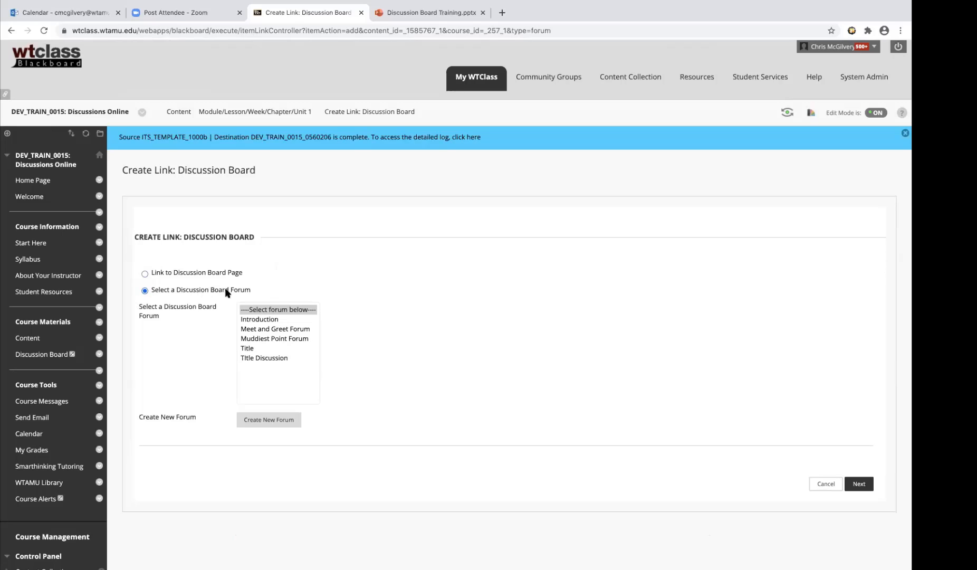
{"action": "left_click", "coordinate": [262, 337]}
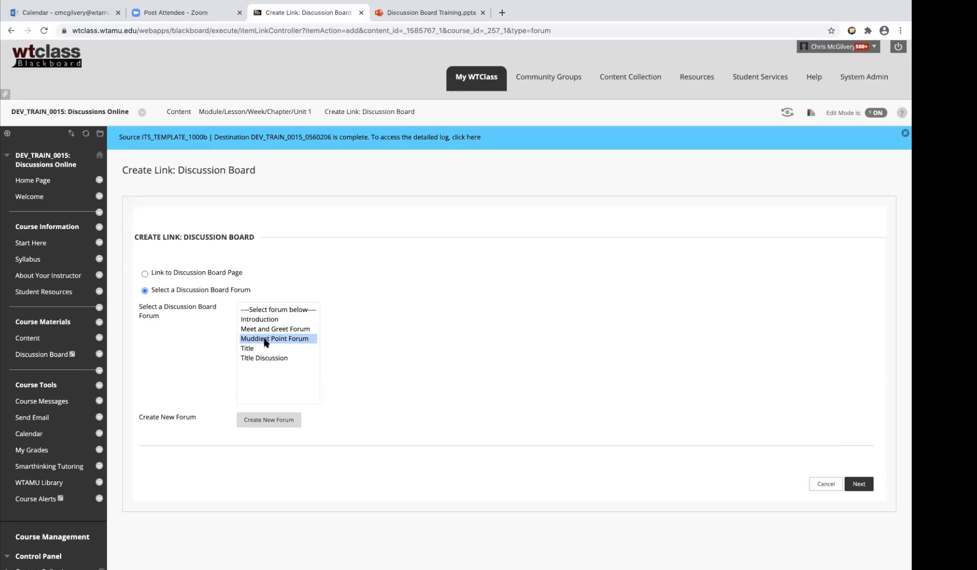
{"action": "left_click", "coordinate": [862, 490]}
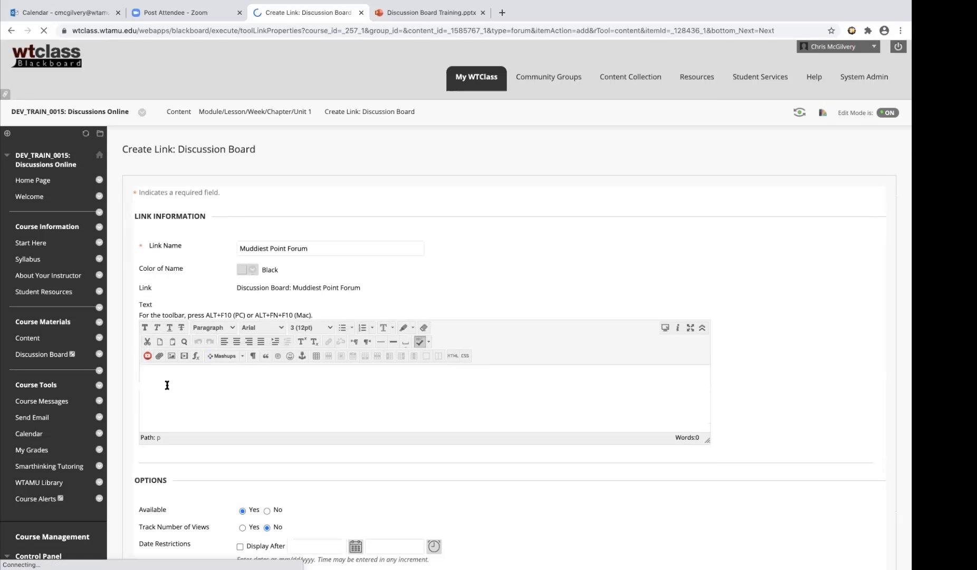
Paste the copied "Hi Students!" introduction prompts as the Muddiest Point Forum link's text and submit the link
{"action": "key", "text": "ctrl+v"}
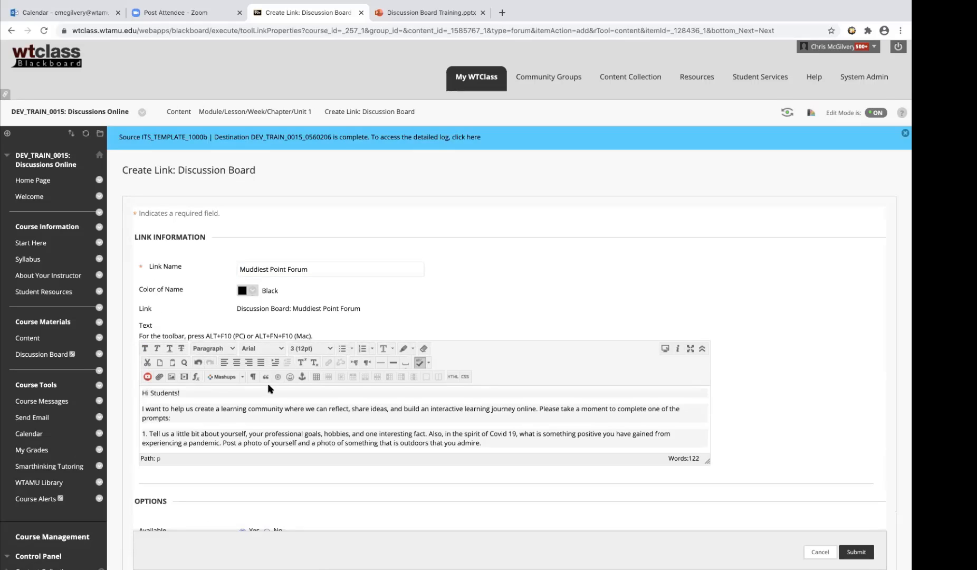
{"action": "scroll", "coordinate": [541, 433], "scroll_direction": "down", "scroll_amount": 2}
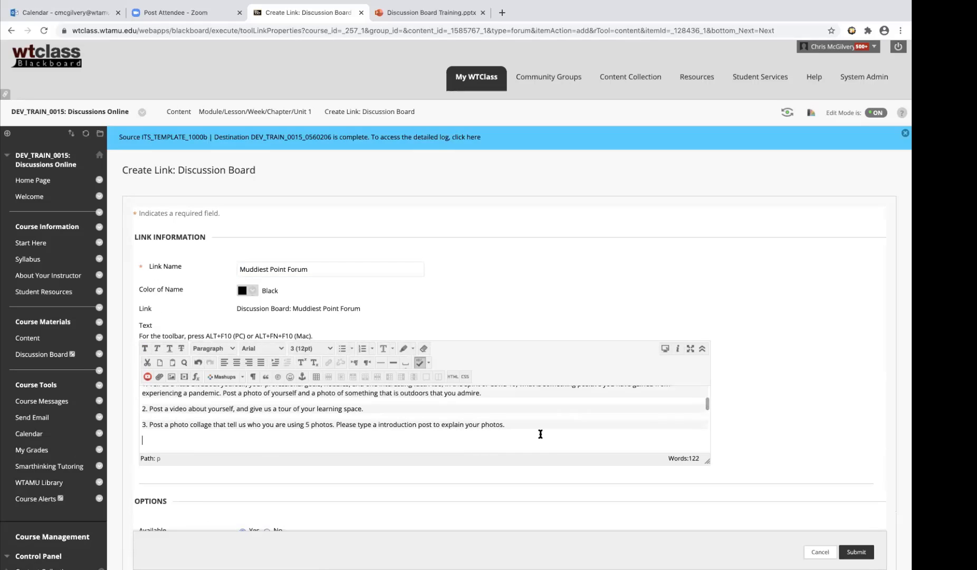
{"action": "scroll", "coordinate": [490, 466], "scroll_direction": "down", "scroll_amount": 2}
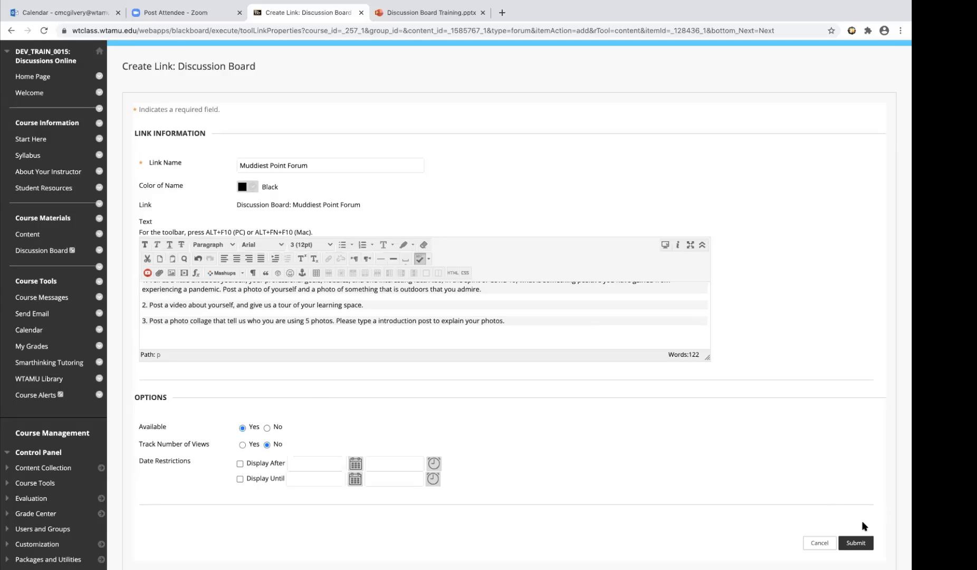
{"action": "left_click", "coordinate": [856, 543]}
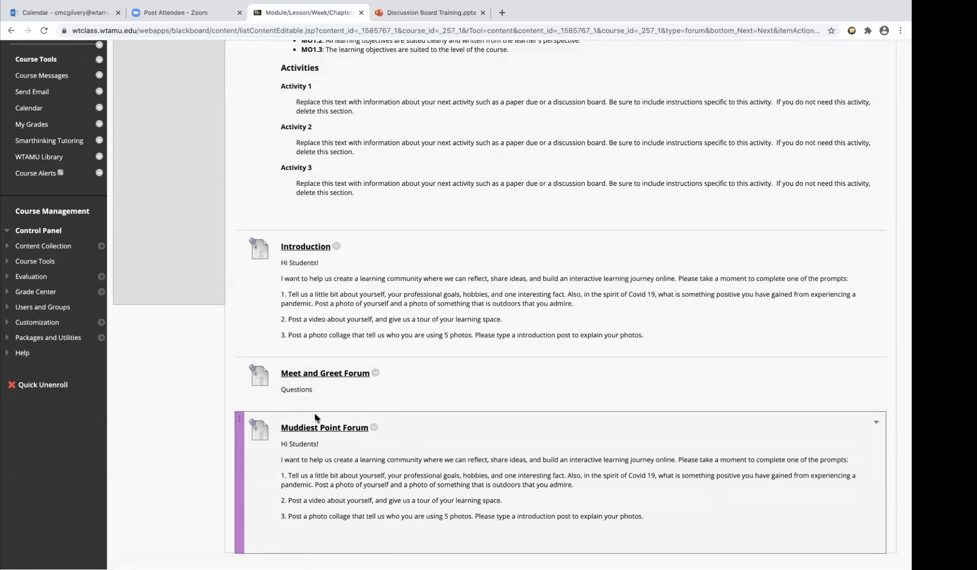
Open the Muddiest Point Forum from its module link, bring up a new thread form and highlight the forum description
{"action": "left_click", "coordinate": [317, 428]}
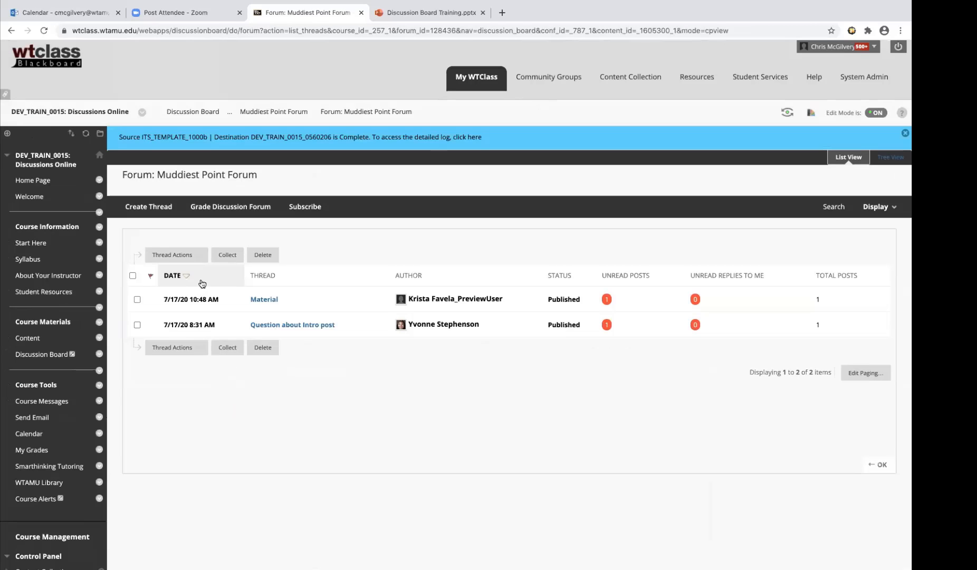
{"action": "left_click", "coordinate": [152, 211]}
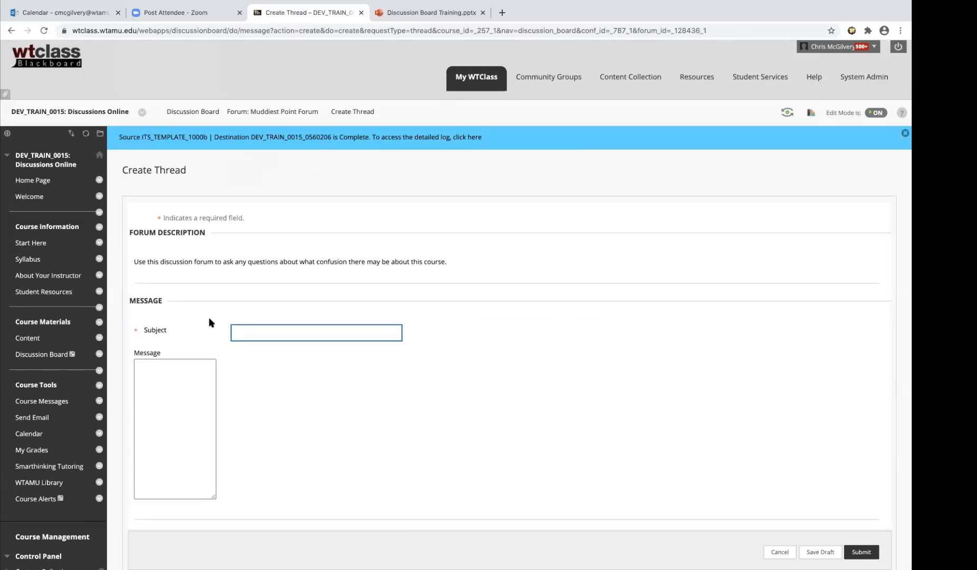
{"action": "left_click_drag", "start_coordinate": [133, 261], "coordinate": [396, 281]}
{"action": "left_click", "coordinate": [396, 281]}
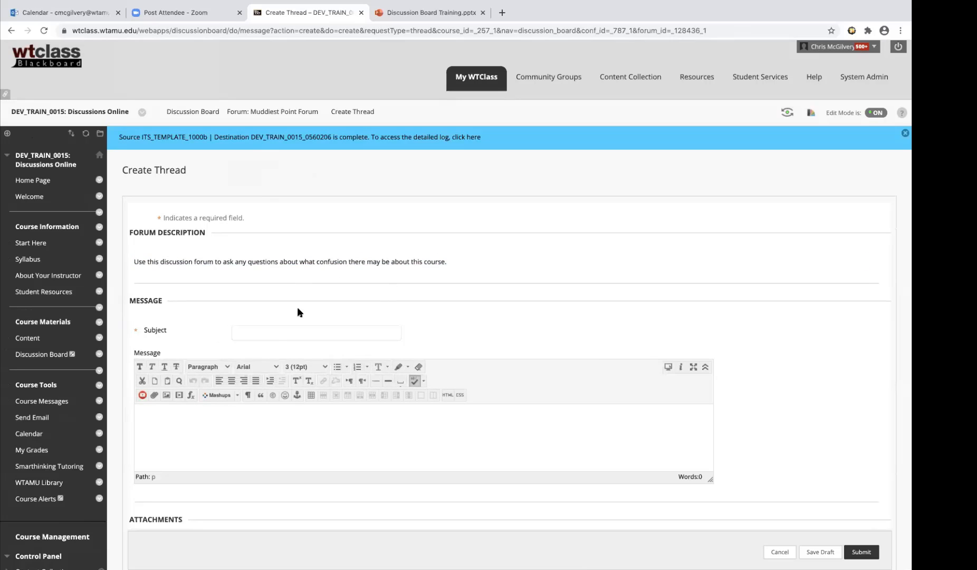
Set the new thread's subject to the author's surname followed by "Discussion board title"
{"action": "left_click", "coordinate": [277, 332]}
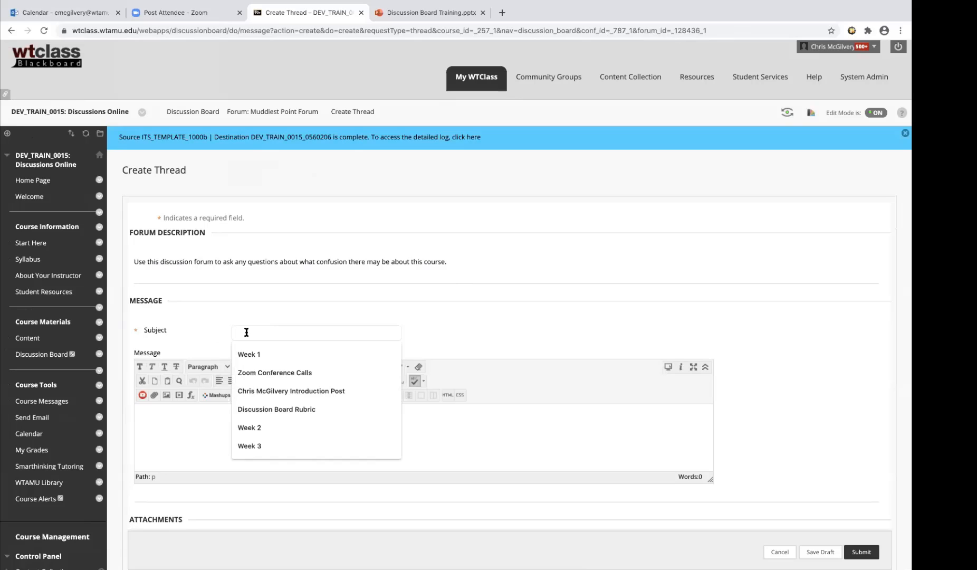
{"action": "type", "text": "Nc"}
{"action": "key", "text": "BackSpace"}
{"action": "key", "text": "BackSpace"}
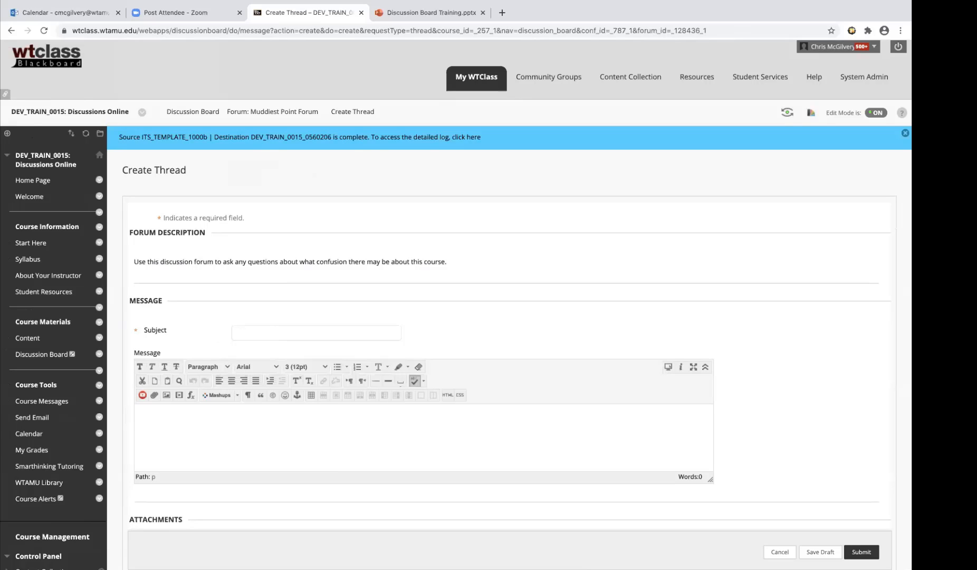
{"action": "type", "text": "McGilvery Discussion board title"}
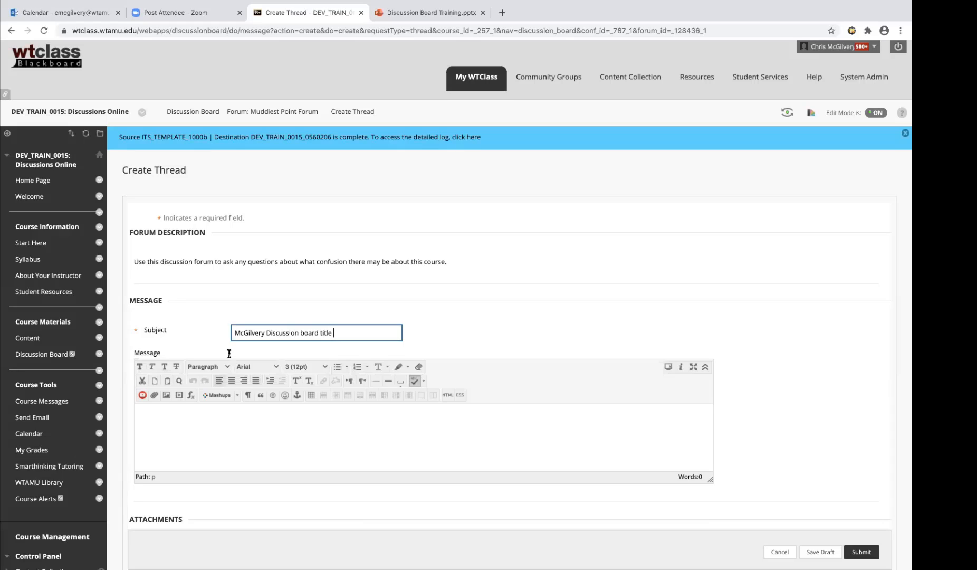
Write "type response" as the thread's message and submit the thread to the Muddiest Point Forum
{"action": "left_click", "coordinate": [196, 429]}
{"action": "type", "text": "type resp"}
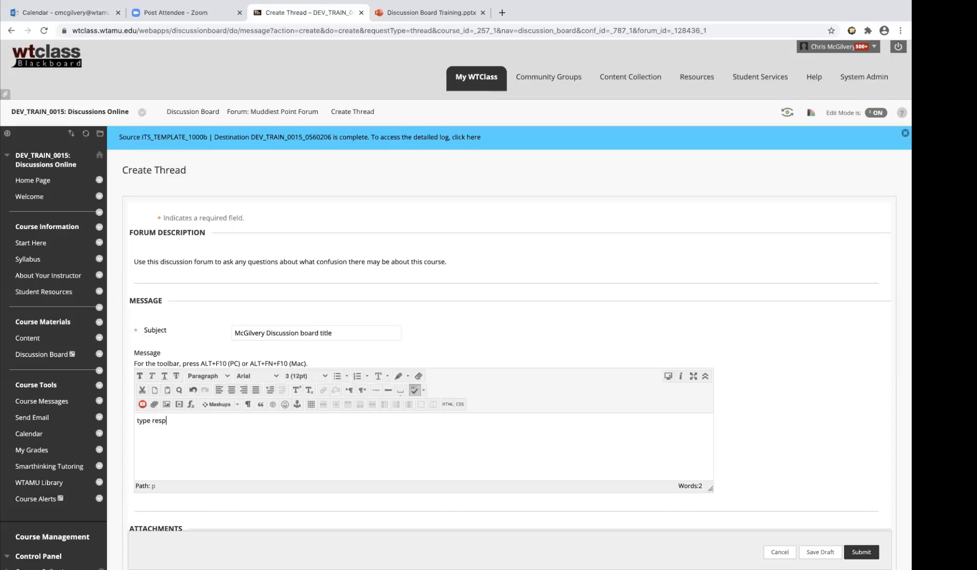
{"action": "type", "text": "onse"}
{"action": "scroll", "coordinate": [668, 330], "scroll_direction": "down", "scroll_amount": 3}
{"action": "left_click", "coordinate": [860, 474]}
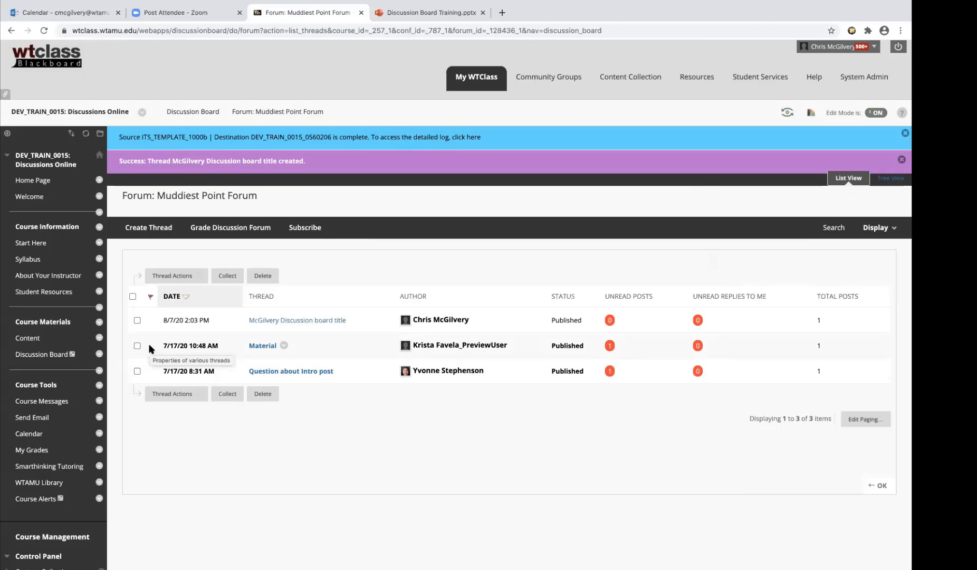
Return to the available Unit 1 learning module in the course content and look over its linked forums
{"action": "left_click", "coordinate": [26, 340]}
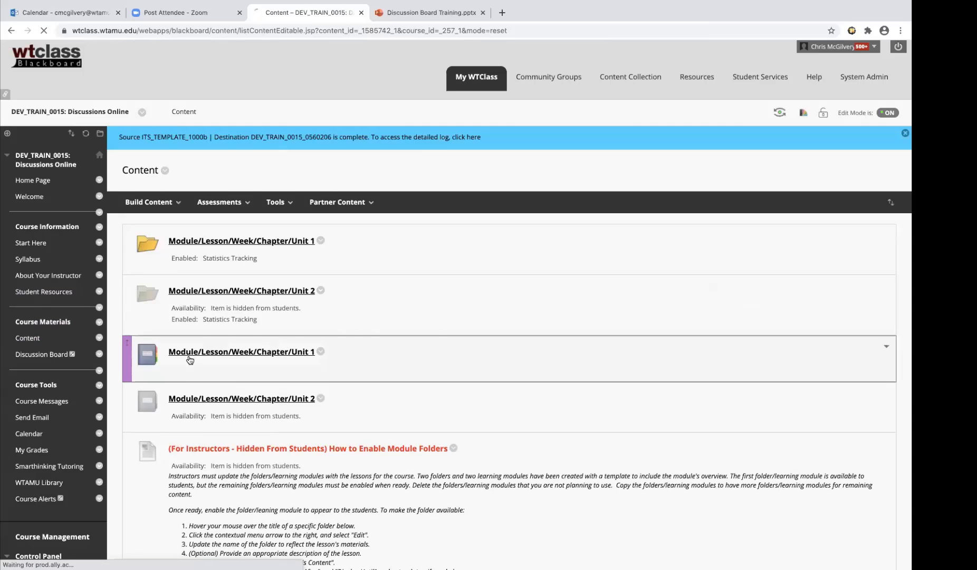
{"action": "left_click", "coordinate": [192, 349]}
{"action": "scroll", "coordinate": [402, 343], "scroll_direction": "down", "scroll_amount": 5}
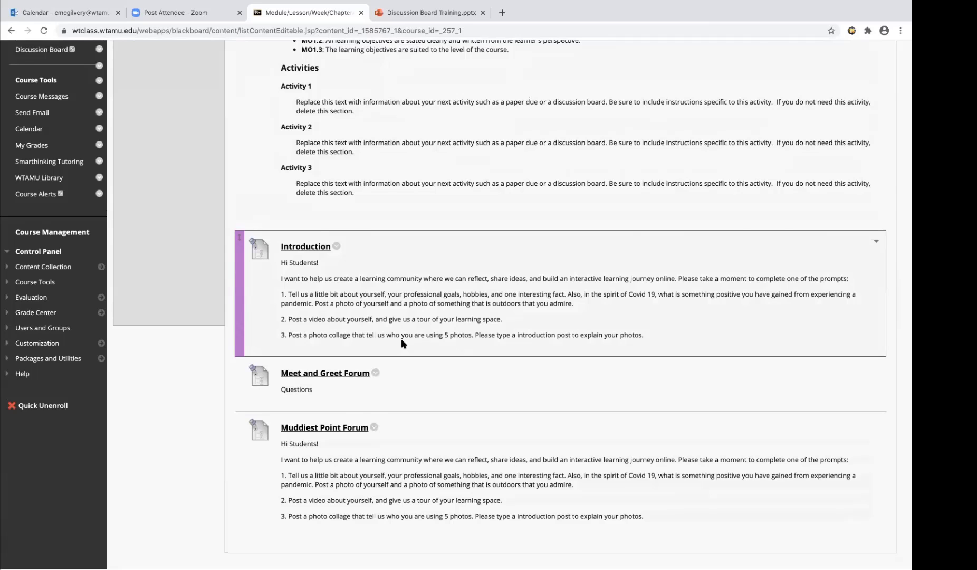
{"action": "scroll", "coordinate": [402, 343], "scroll_direction": "up", "scroll_amount": 6}
Add another discussion board link to the module, choosing the existing Introduction forum, and proceed to its link information
{"action": "left_click", "coordinate": [379, 203]}
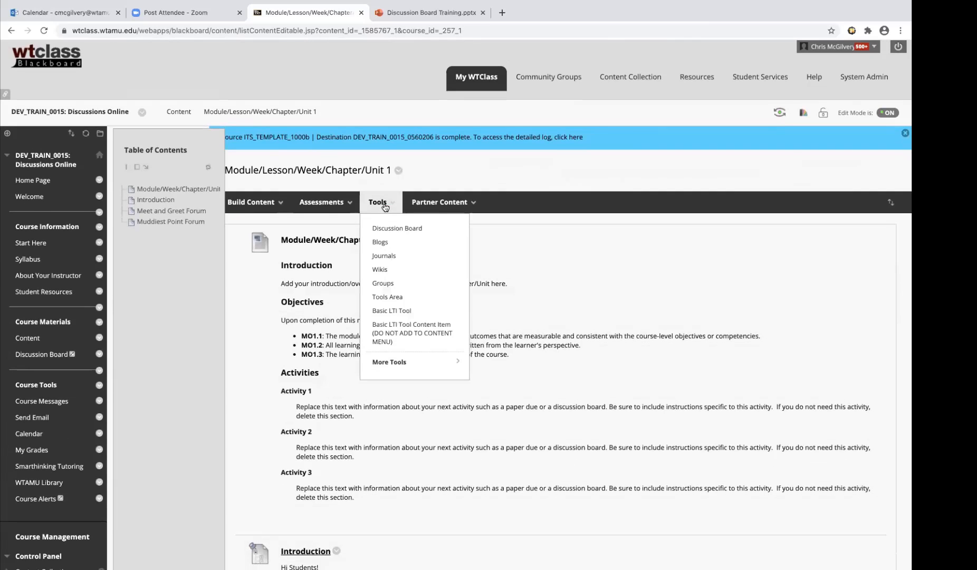
{"action": "left_click", "coordinate": [398, 228]}
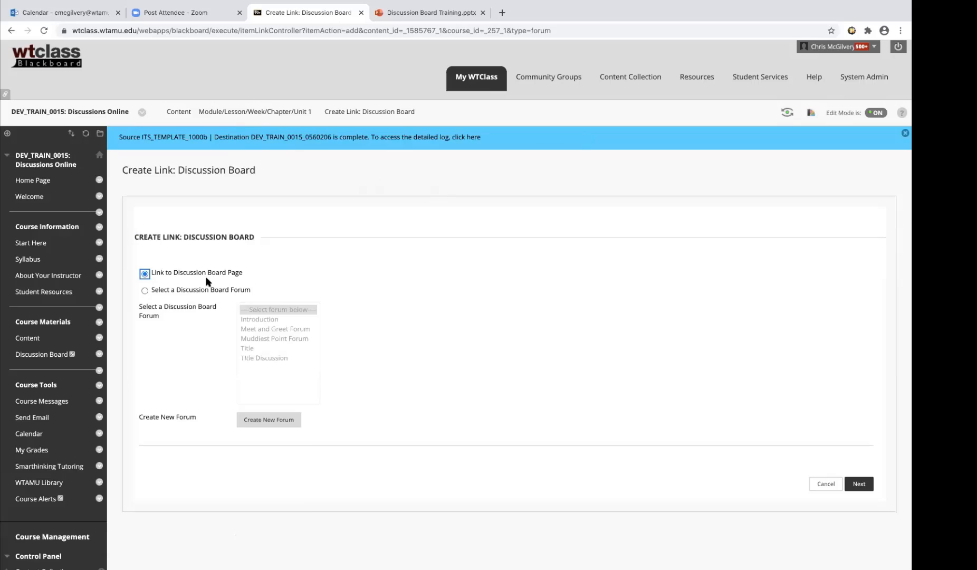
{"action": "left_click", "coordinate": [144, 289]}
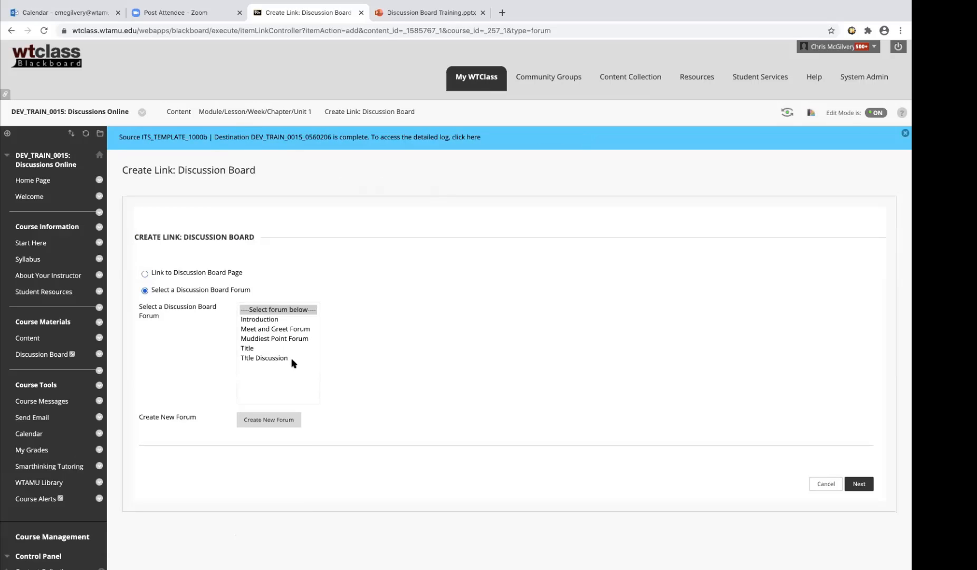
{"action": "left_click", "coordinate": [270, 321]}
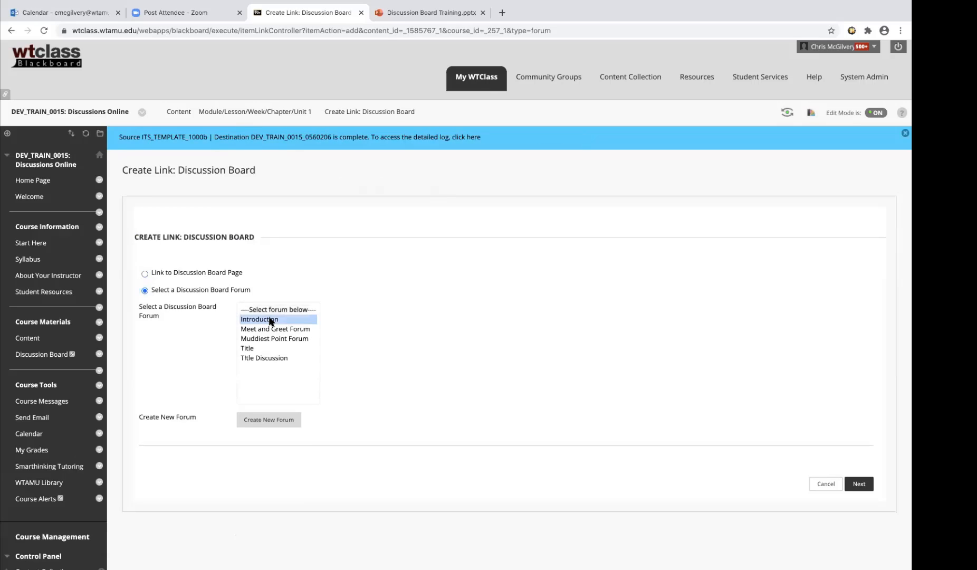
{"action": "left_click", "coordinate": [870, 485]}
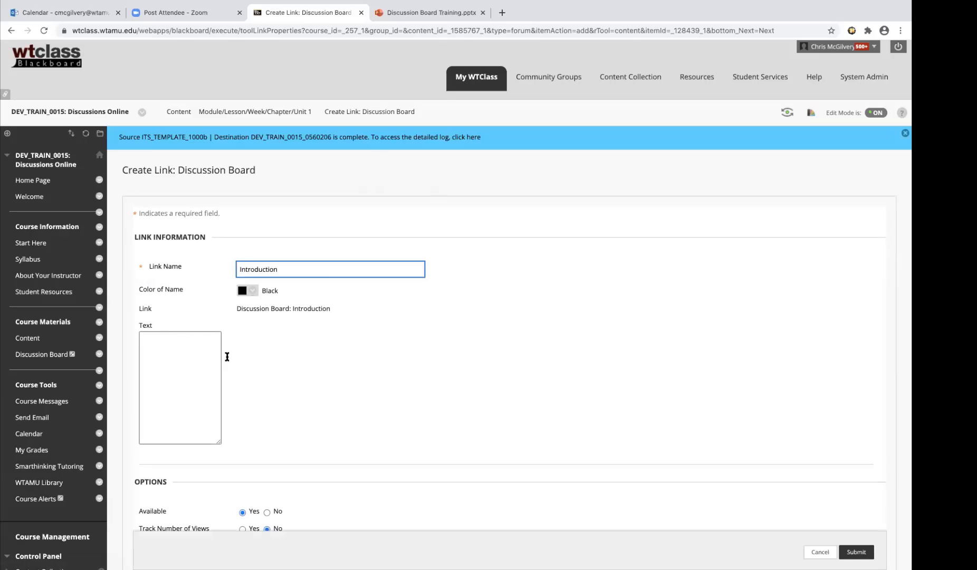
Paste the copied "Hi Students!" prompts as the Introduction link's text, submit the link and review it in the module
{"action": "left_click", "coordinate": [210, 410]}
{"action": "type", "text": "Hi Students! I want to help us create a learning community where we can reflect, share ideas, and build an interactive learning journey online. Please take a moment to complete one of the prompts: 1. Tell us a little bit about yourself, your professional goals, hobbies, and one interesting fact. Also, in the spirit of Covid 19, what is something positive you have gained from experiencing a pandemic. Post a photo of yourself and a photo of something that is outdoors that you admire."}
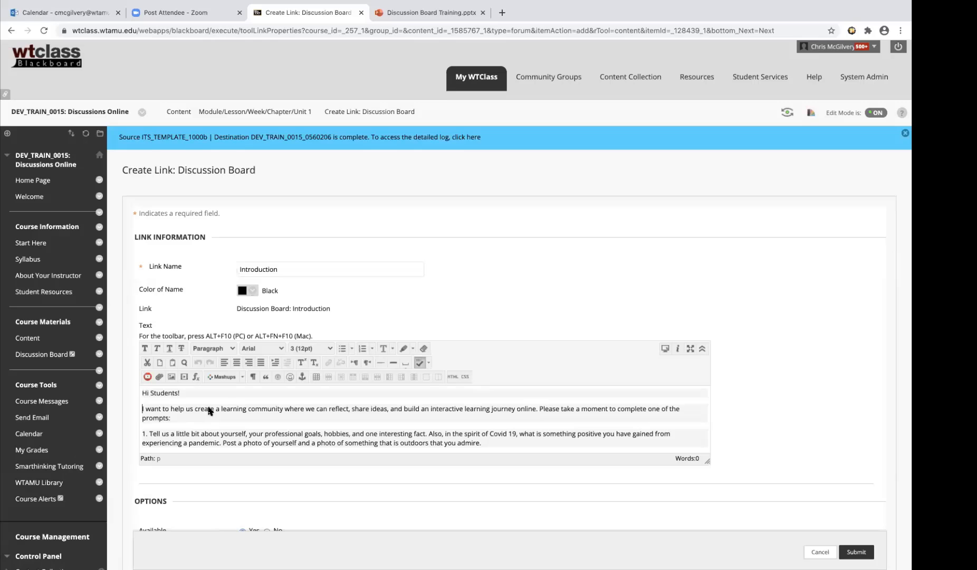
{"action": "left_click", "coordinate": [870, 555]}
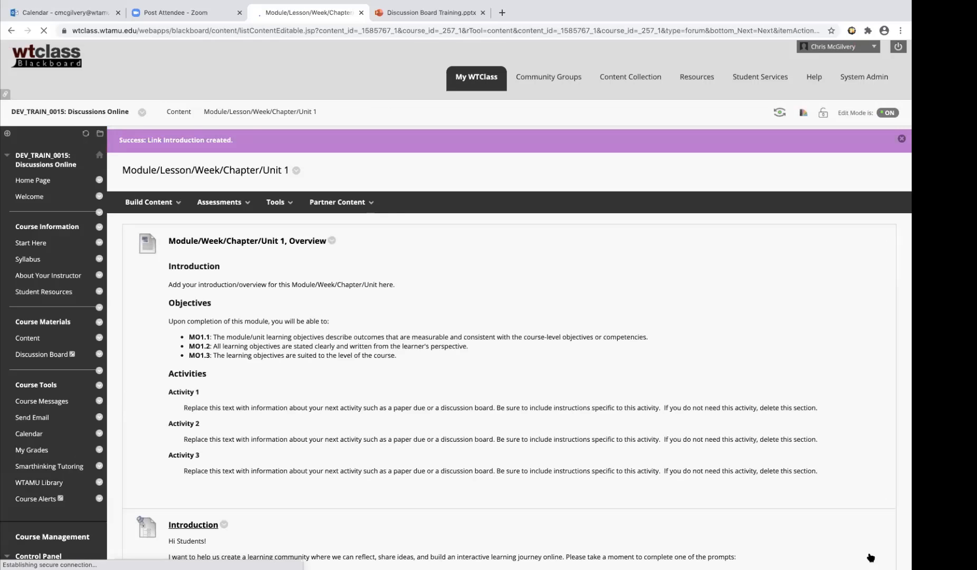
{"action": "scroll", "coordinate": [495, 535], "scroll_direction": "down", "scroll_amount": 10}
{"action": "scroll", "coordinate": [495, 535], "scroll_direction": "up", "scroll_amount": 1}
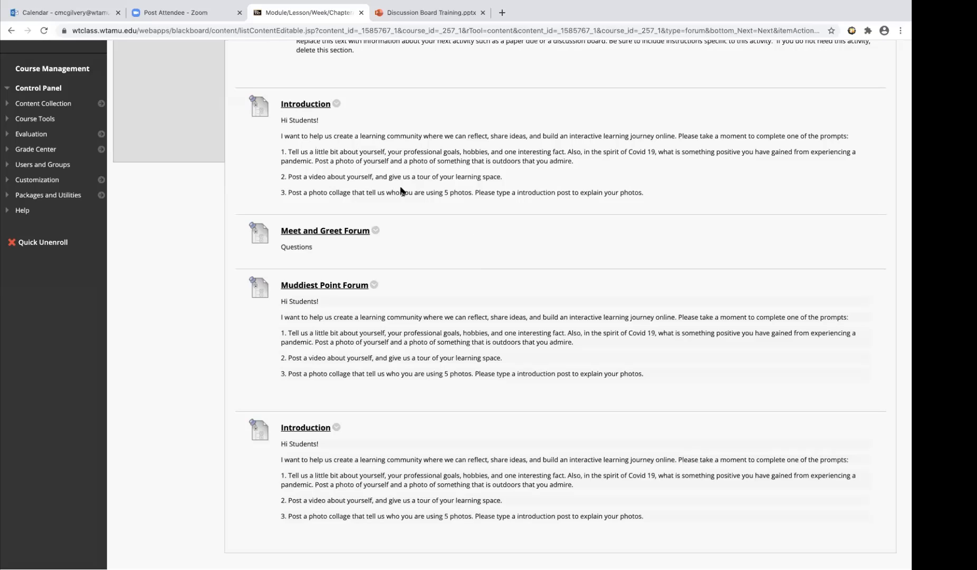
Open the course's groups and examine the tool availability options for a new single manual-enroll group, without creating it
{"action": "left_click", "coordinate": [49, 165]}
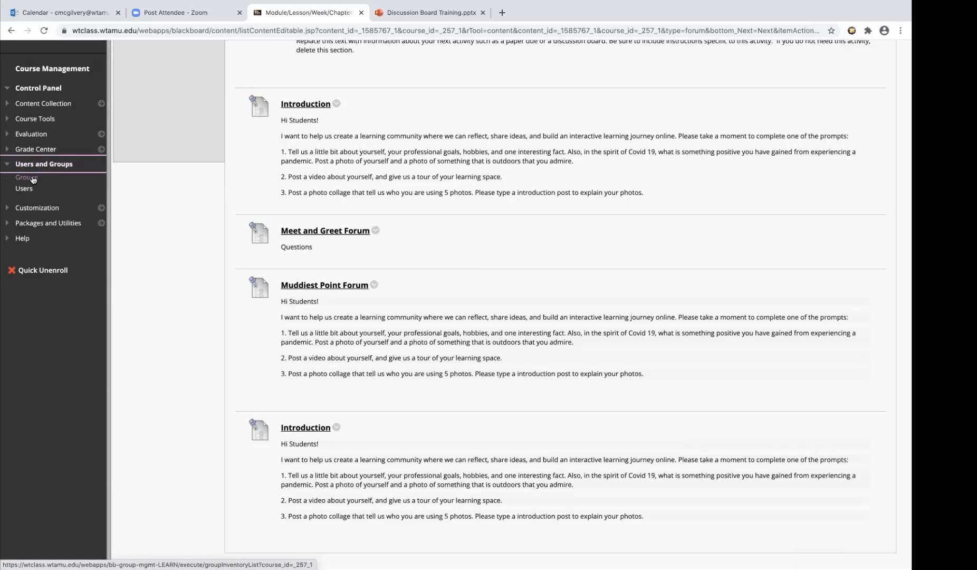
{"action": "left_click", "coordinate": [32, 179]}
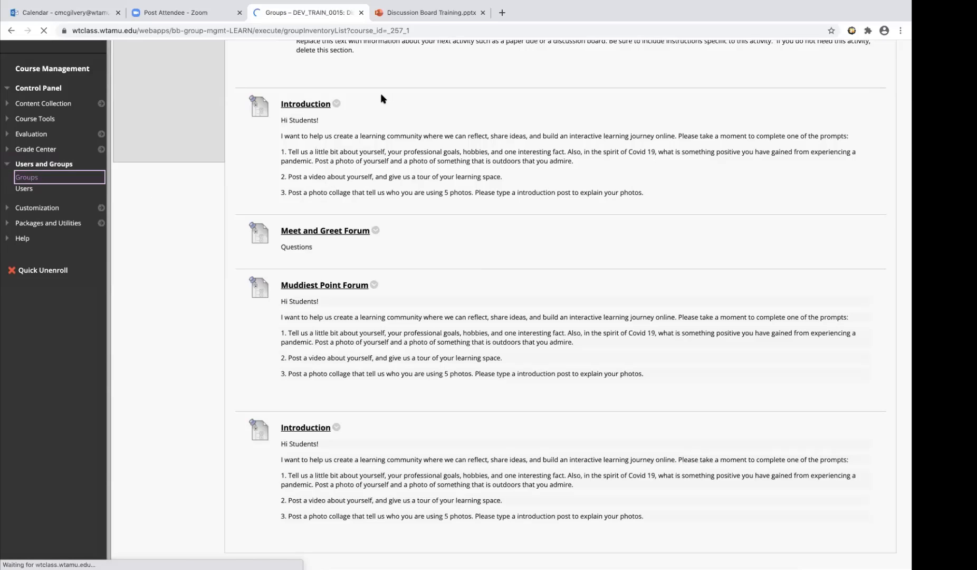
{"action": "left_click", "coordinate": [143, 206]}
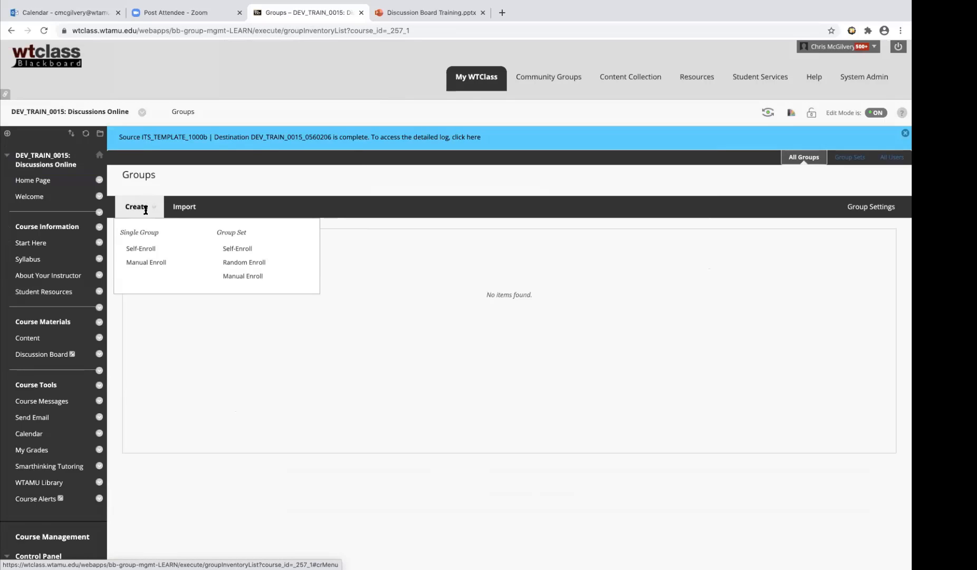
{"action": "left_click", "coordinate": [164, 264]}
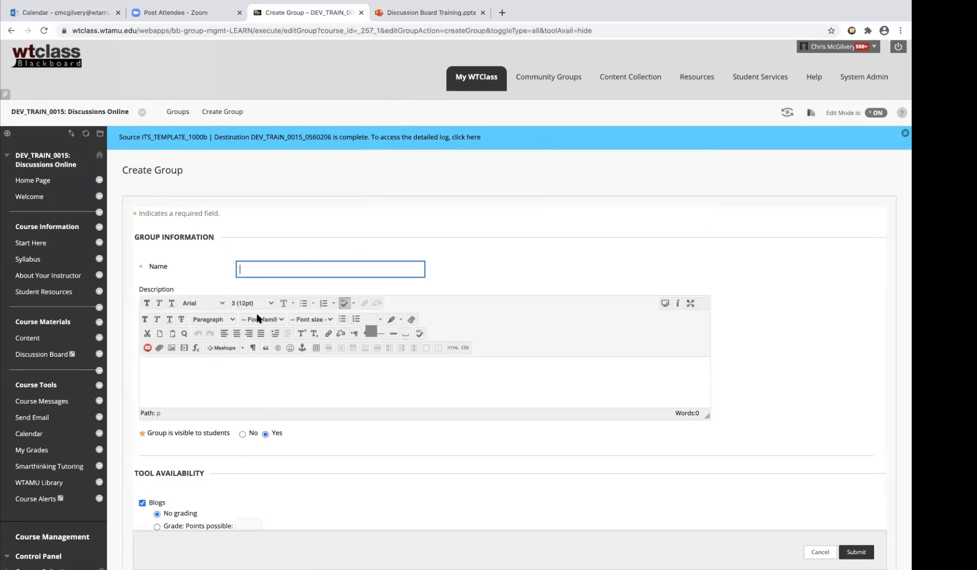
{"action": "scroll", "coordinate": [256, 318], "scroll_direction": "down", "scroll_amount": 5}
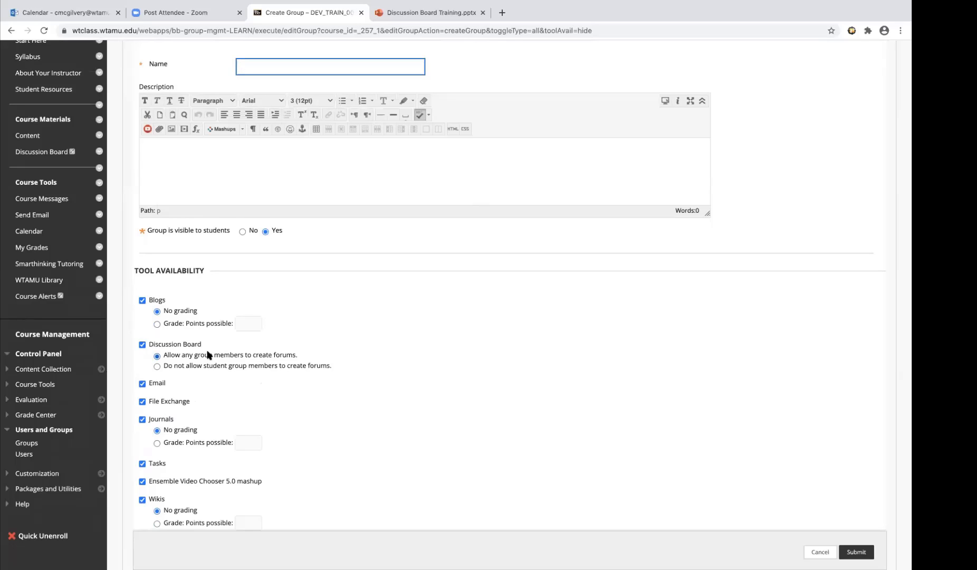
{"action": "left_click", "coordinate": [826, 551]}
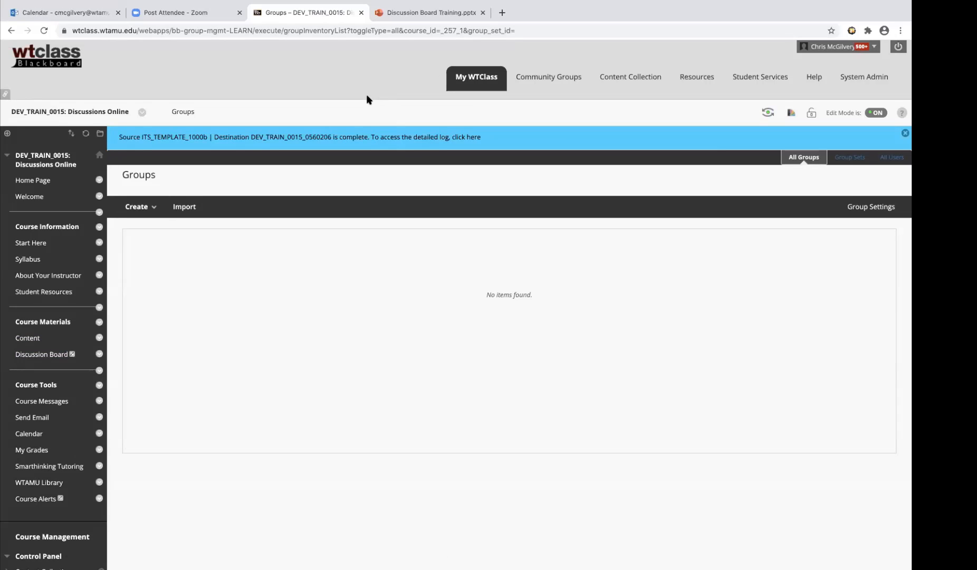
{"action": "scroll", "coordinate": [112, 361], "scroll_direction": "down", "scroll_amount": 3}
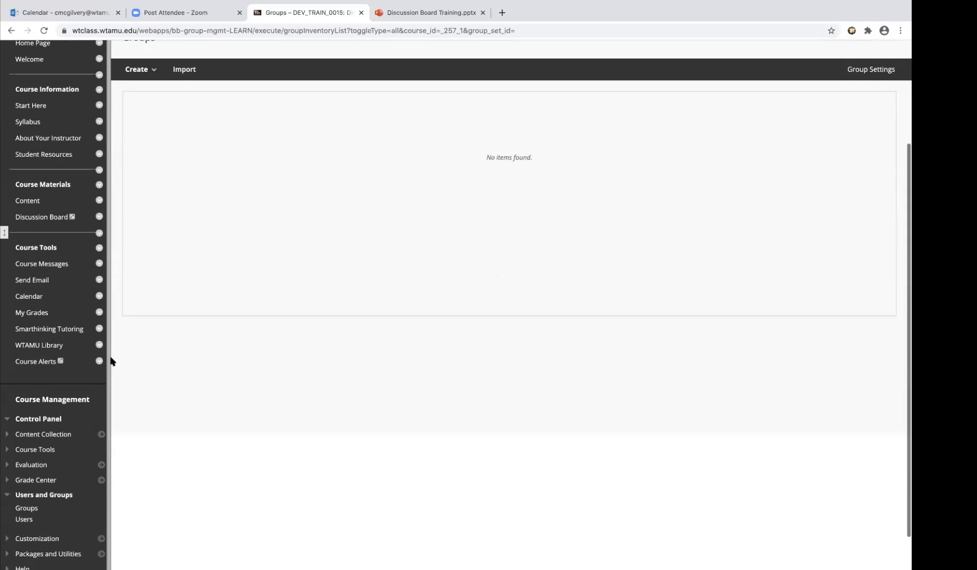
{"action": "scroll", "coordinate": [112, 360], "scroll_direction": "down", "scroll_amount": 1}
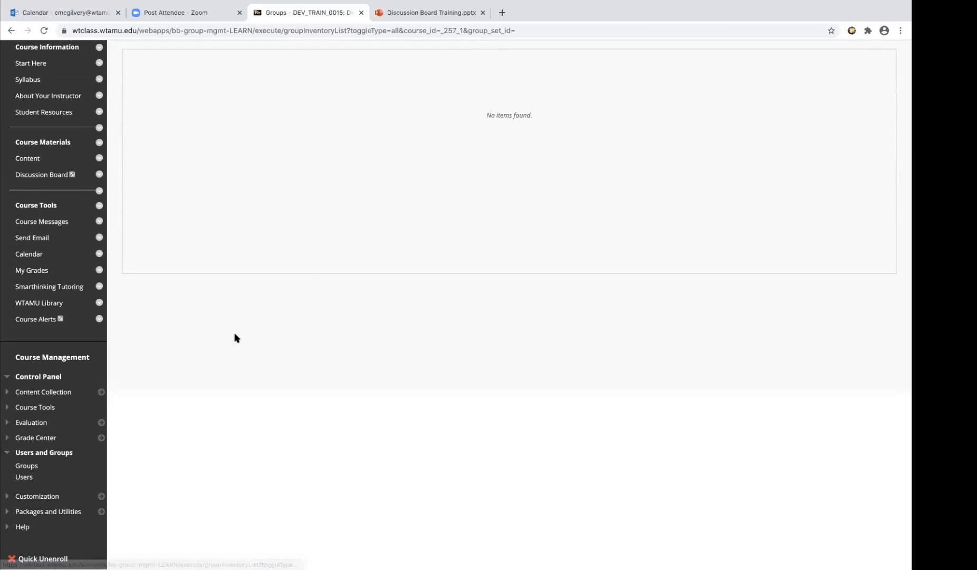
{"action": "scroll", "coordinate": [191, 439], "scroll_direction": "up", "scroll_amount": 1}
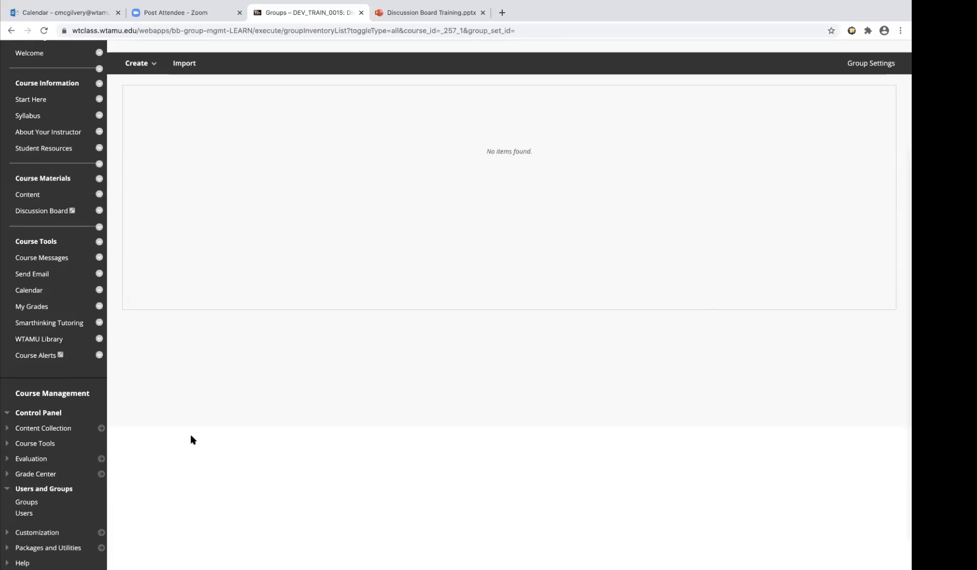
{"action": "scroll", "coordinate": [191, 440], "scroll_direction": "up", "scroll_amount": 3}
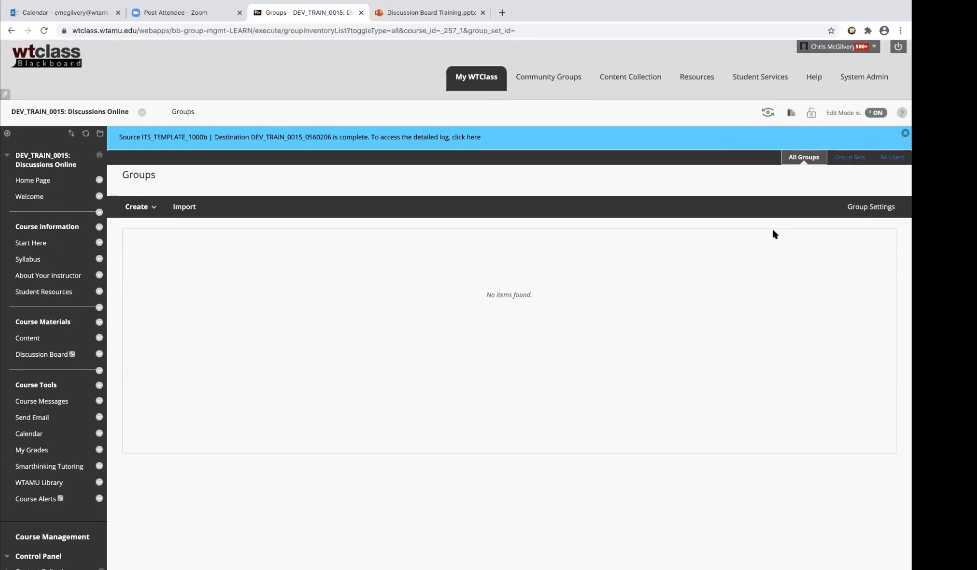
Enter student preview, open the Unit 1 learning module from the course content, and advance to its Meet and Greet Forum page
{"action": "left_click", "coordinate": [768, 113]}
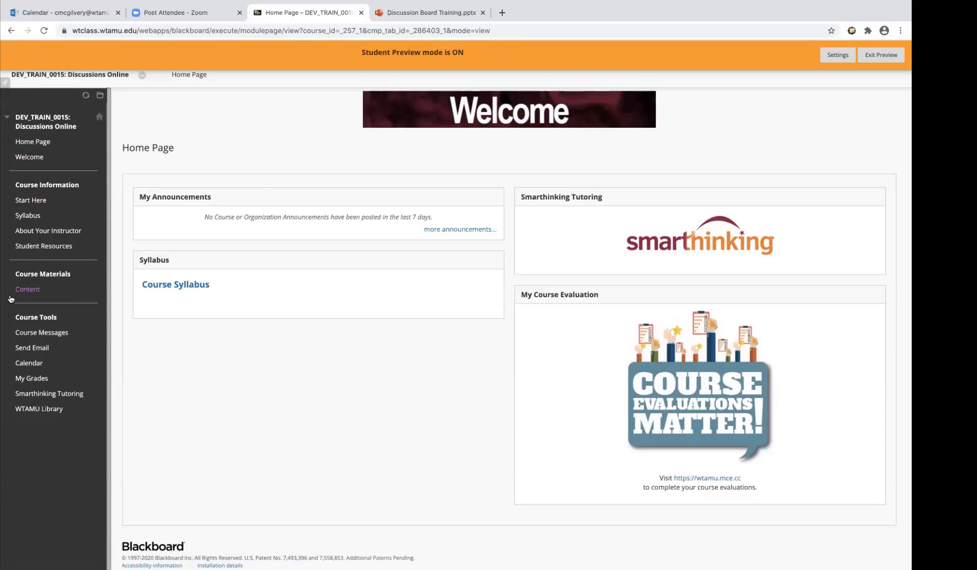
{"action": "left_click", "coordinate": [36, 290]}
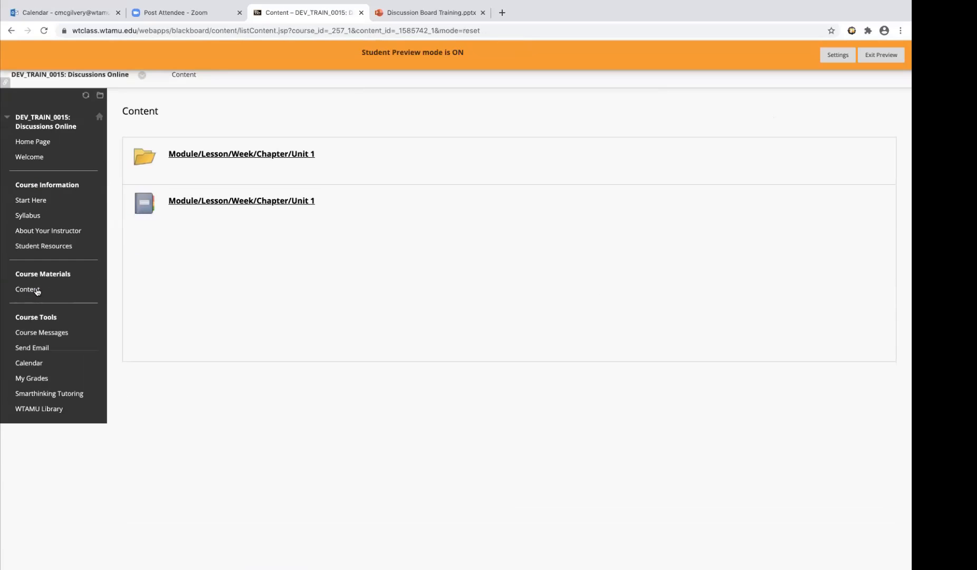
{"action": "left_click", "coordinate": [200, 203]}
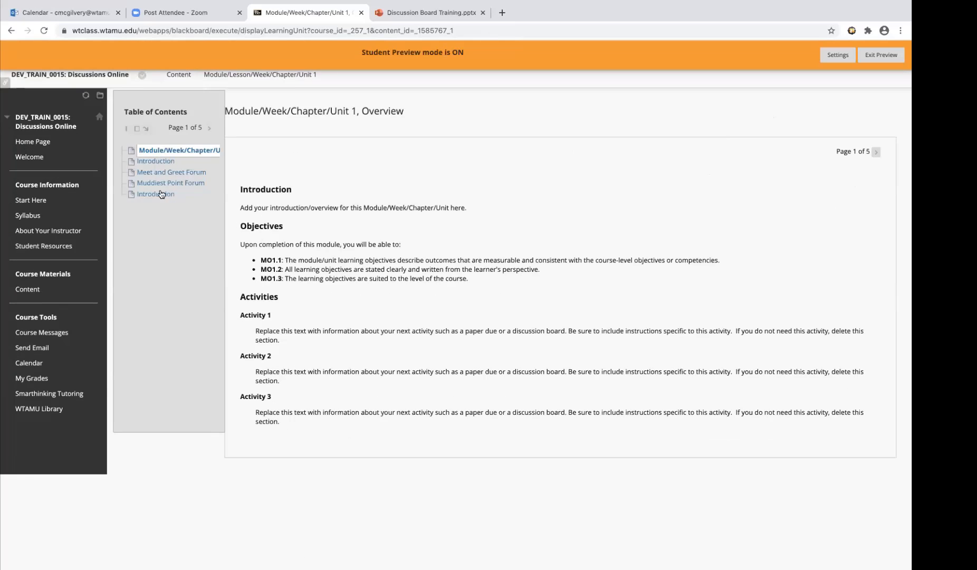
{"action": "left_click", "coordinate": [876, 153]}
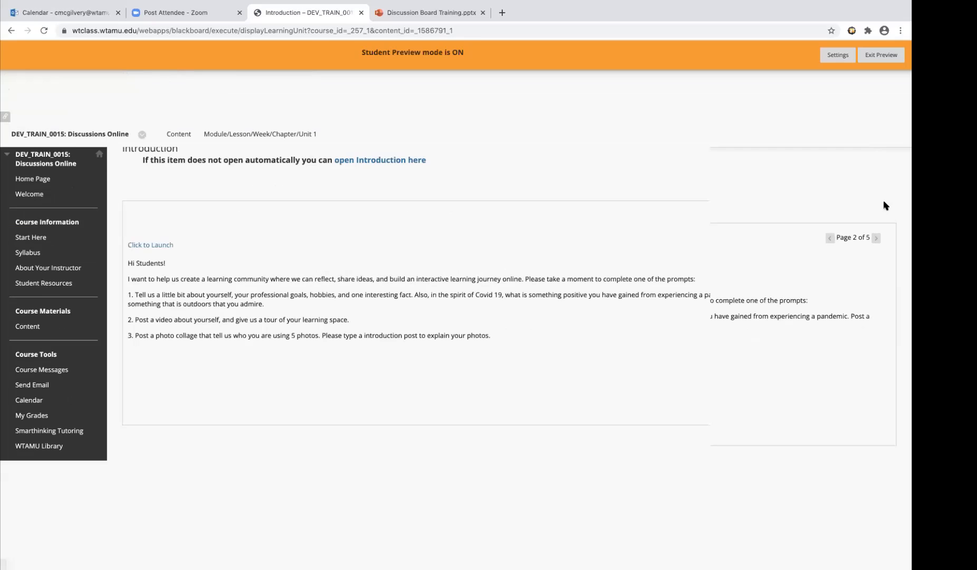
{"action": "left_click", "coordinate": [877, 181]}
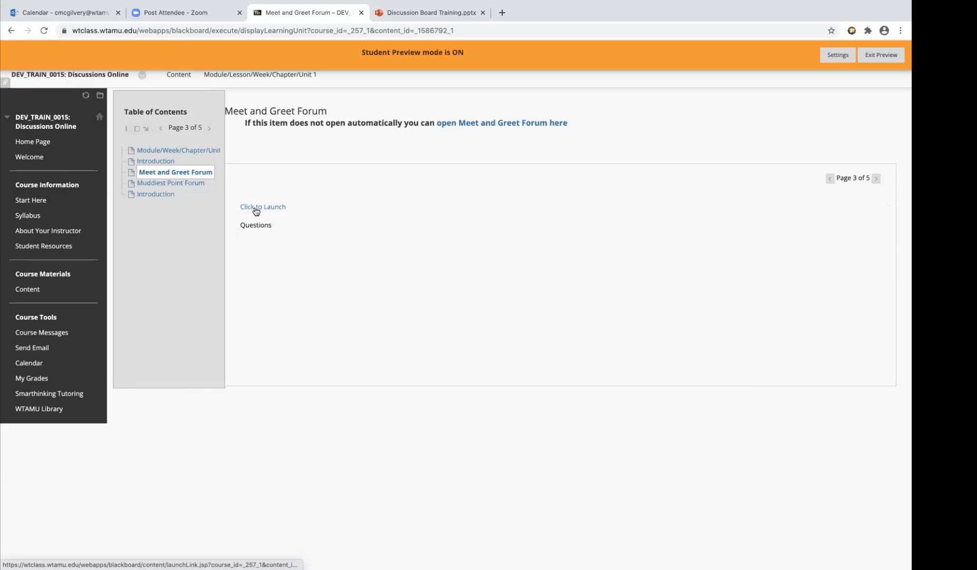
Launch the Meet and Greet Forum and start a thread whose subject is the poster's last name followed by "Introduction"
{"action": "left_click", "coordinate": [256, 210]}
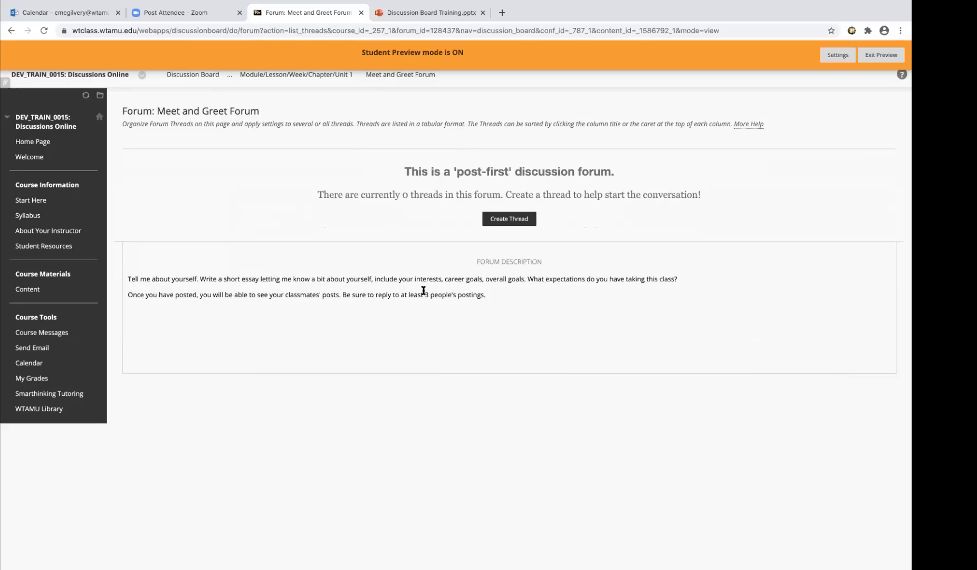
{"action": "left_click", "coordinate": [501, 220]}
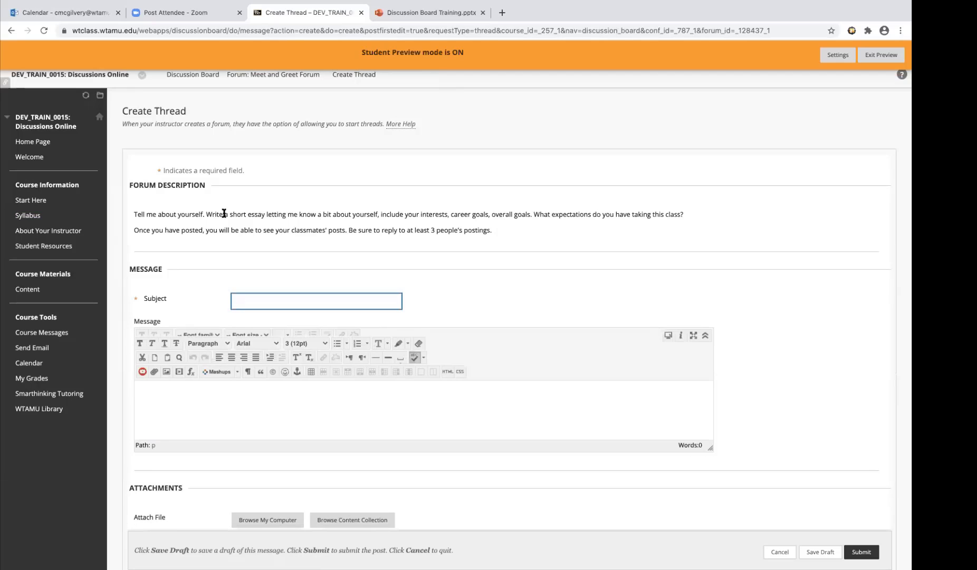
{"action": "left_click", "coordinate": [254, 300]}
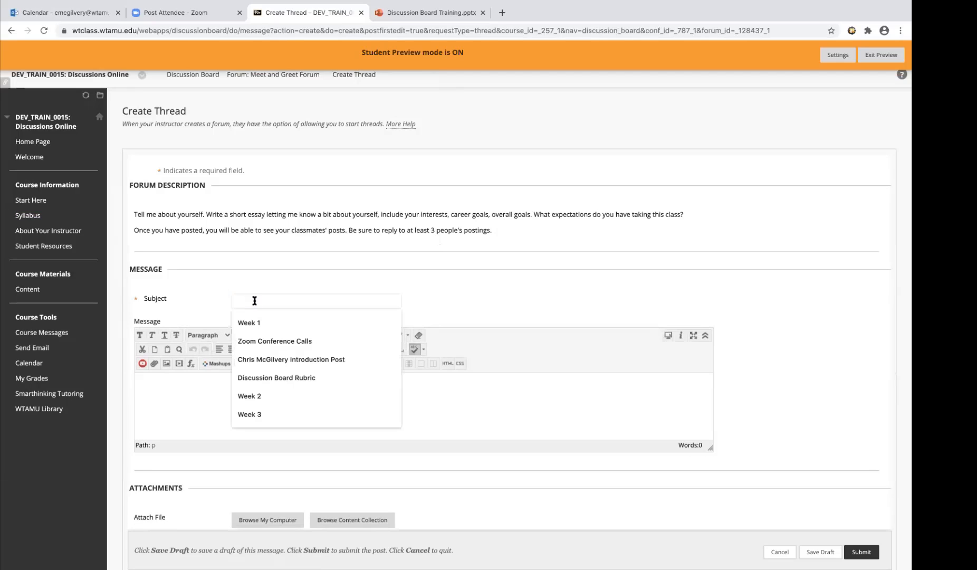
{"action": "type", "text": "Mc"}
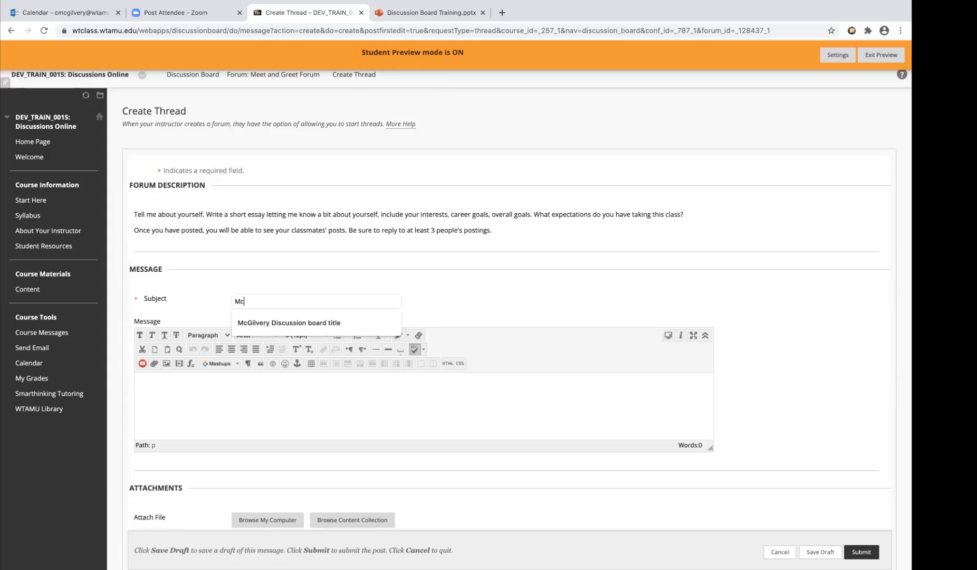
{"action": "type", "text": "Gilvery Introduction"}
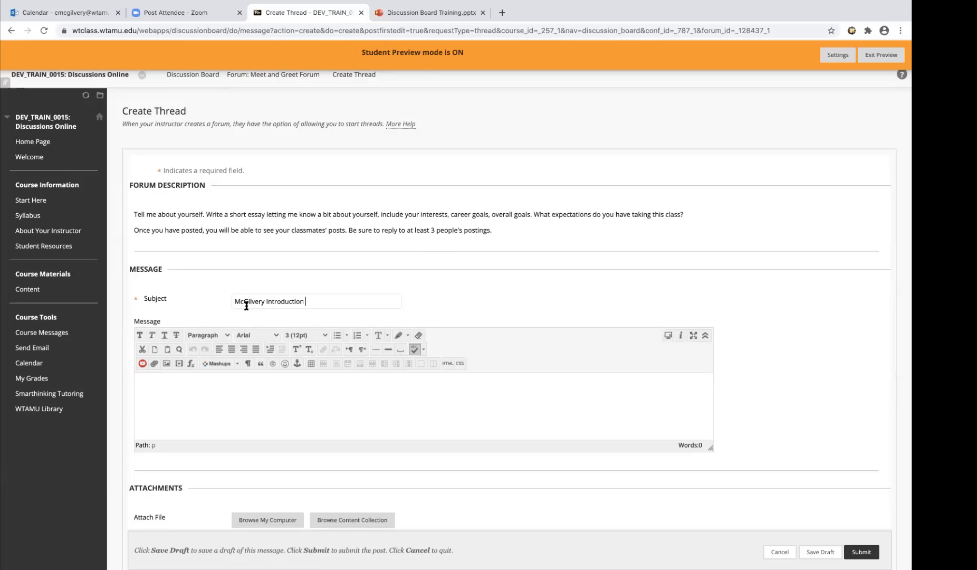
Write "type response hello" as the new thread's message
{"action": "left_click", "coordinate": [212, 375]}
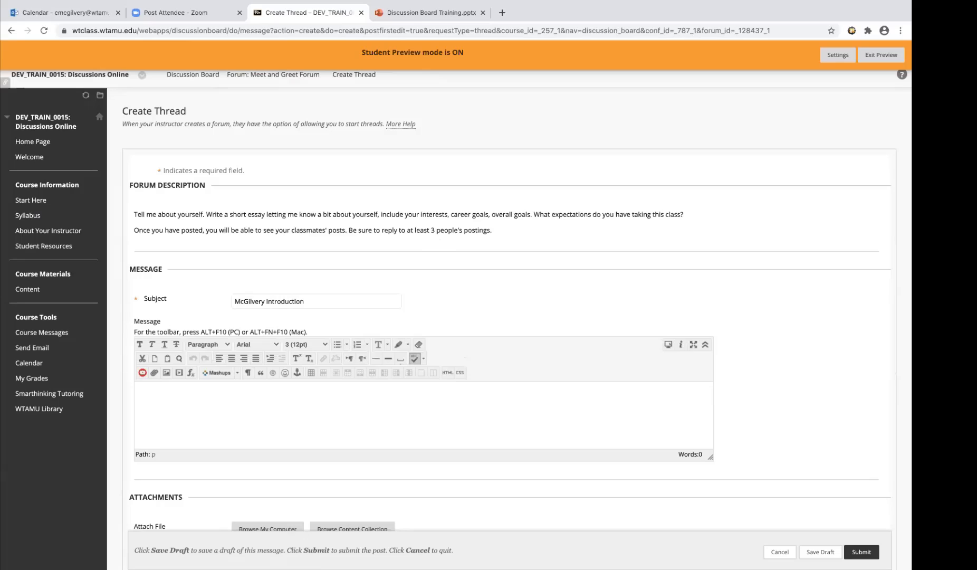
{"action": "type", "text": "type "}
{"action": "type", "text": "response"}
{"action": "type", "text": " here."}
{"action": "scroll", "coordinate": [731, 399], "scroll_direction": "down", "scroll_amount": 3}
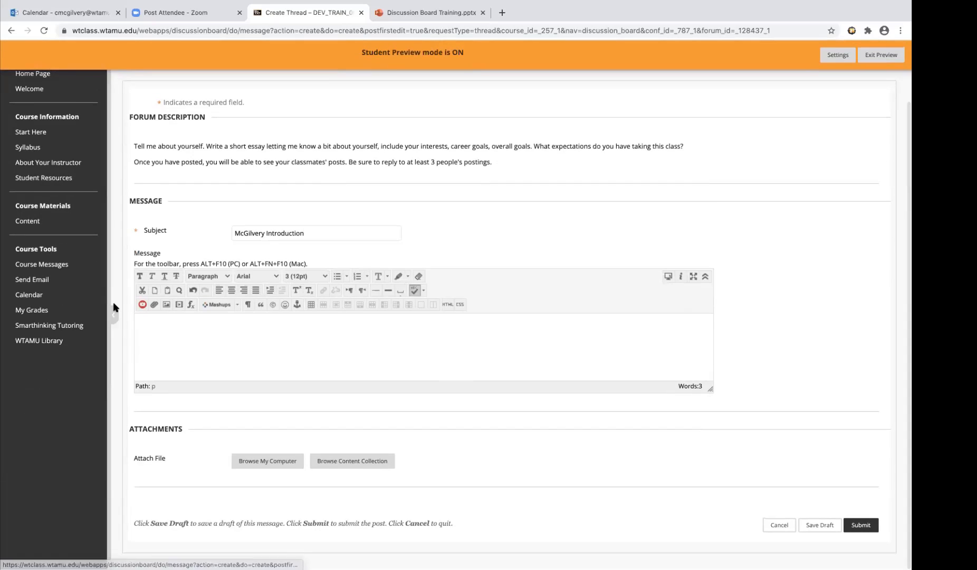
{"action": "scroll", "coordinate": [181, 302], "scroll_direction": "up", "scroll_amount": 3}
{"action": "scroll", "coordinate": [180, 302], "scroll_direction": "up", "scroll_amount": 3}
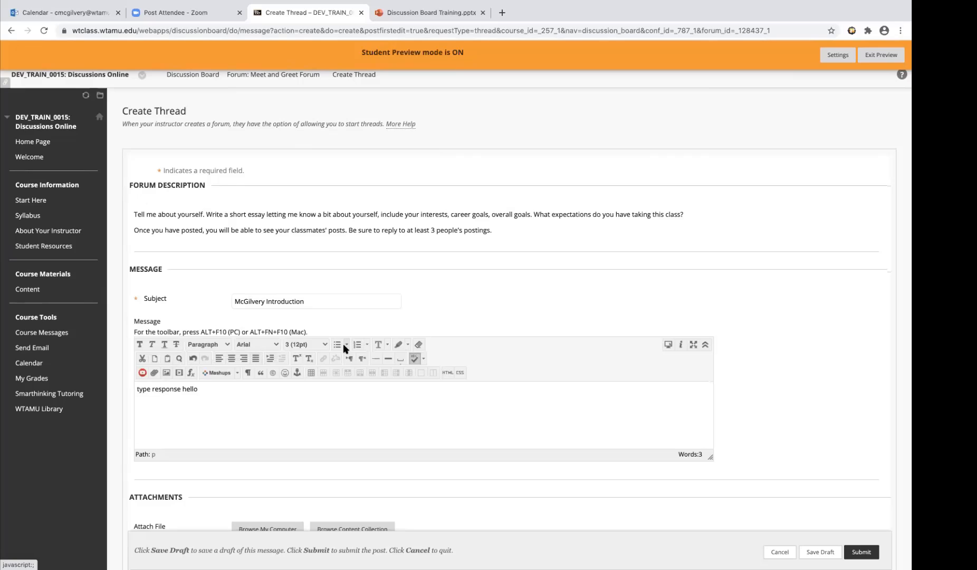
Select the message text to show what to copy as a backup, and submit the thread to the Meet and Greet Forum
{"action": "left_click_drag", "start_coordinate": [207, 384], "coordinate": [72, 375]}
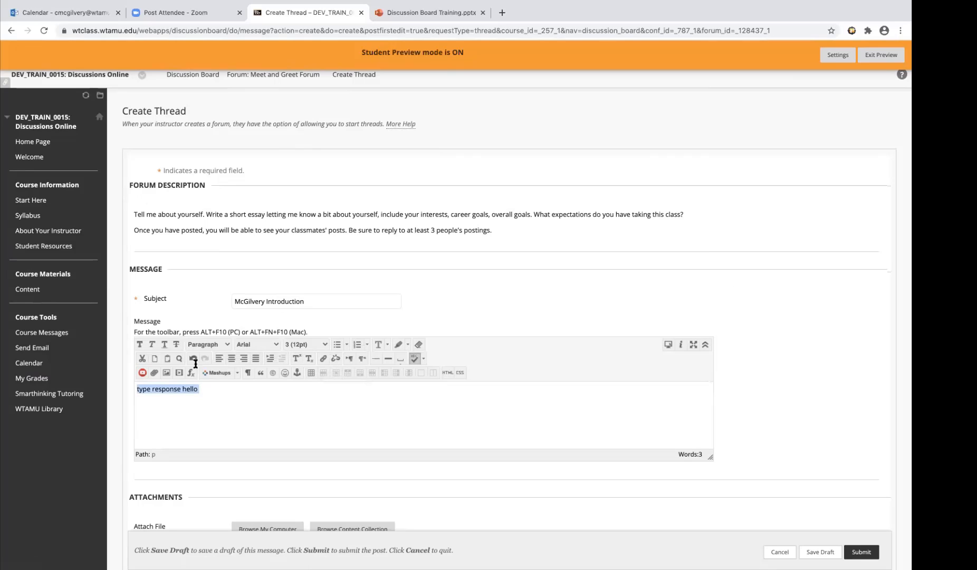
{"action": "scroll", "coordinate": [779, 291], "scroll_direction": "down", "scroll_amount": 2}
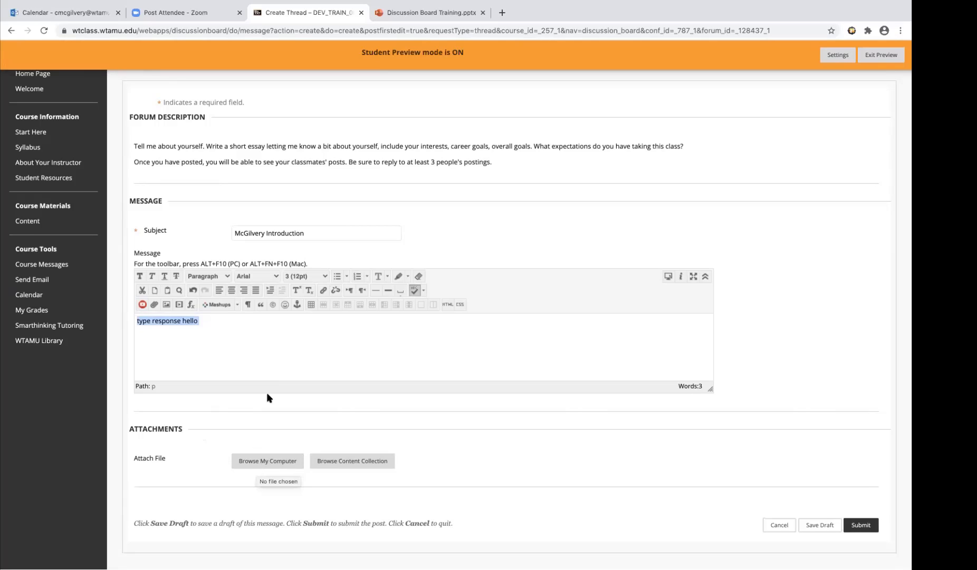
{"action": "left_click", "coordinate": [262, 357]}
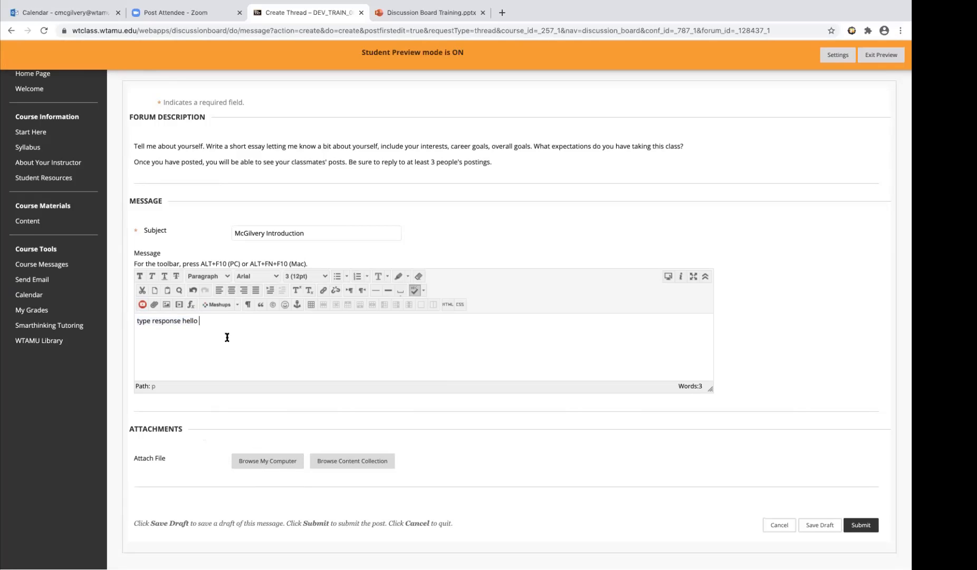
{"action": "left_click", "coordinate": [136, 321]}
{"action": "left_click_drag", "start_coordinate": [200, 321], "coordinate": [145, 311]}
{"action": "left_click", "coordinate": [860, 525]}
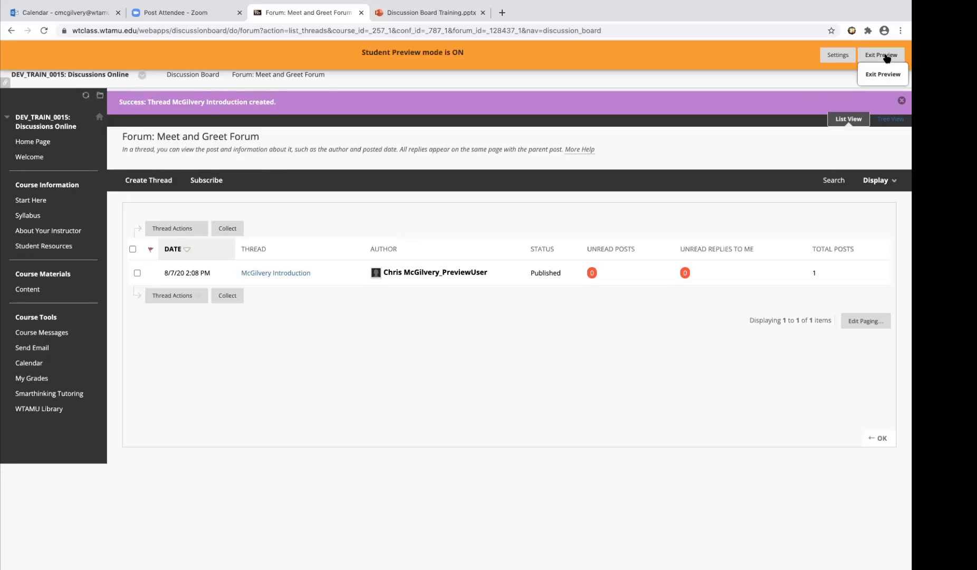
Exit student preview, choosing to keep the preview user and all data
{"action": "left_click", "coordinate": [886, 56]}
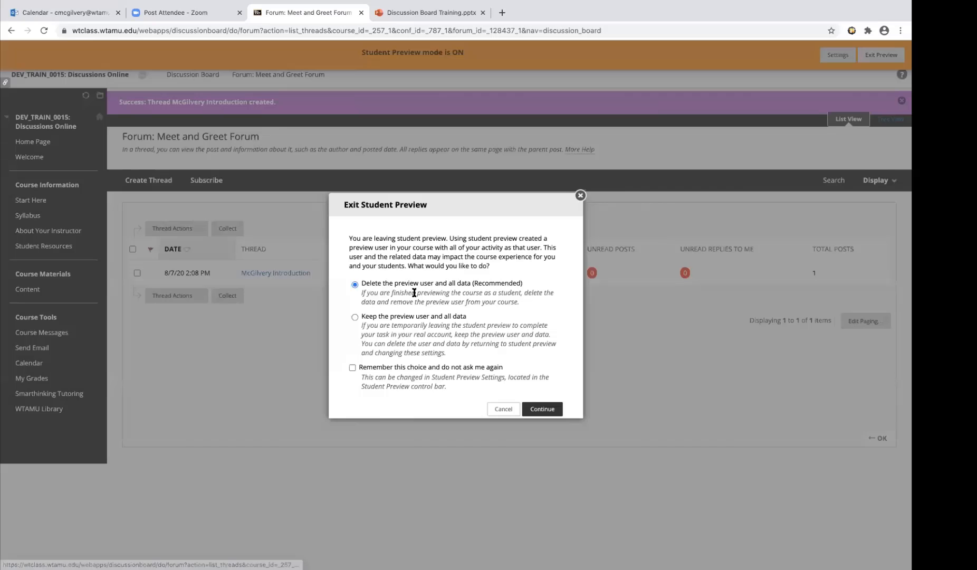
{"action": "left_click", "coordinate": [355, 317]}
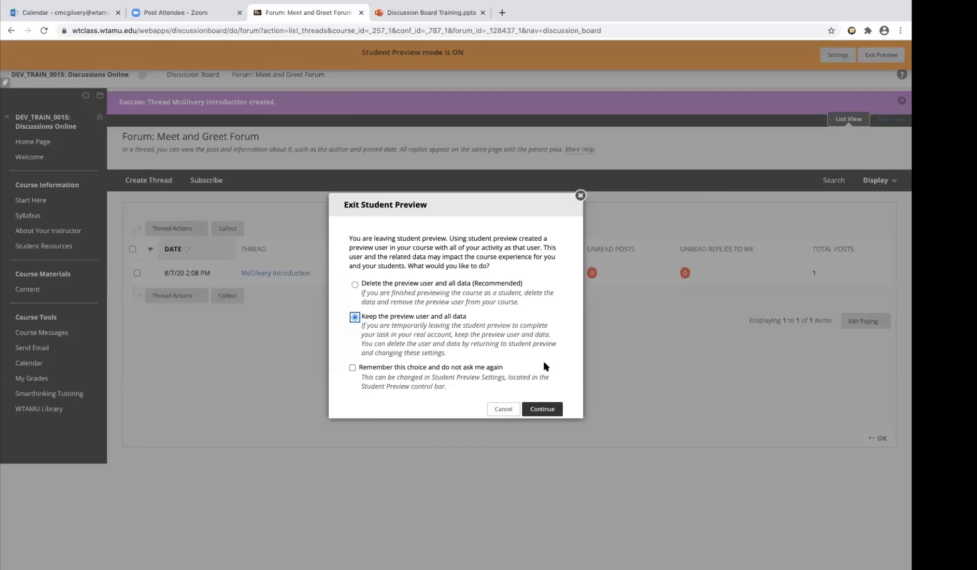
{"action": "left_click", "coordinate": [543, 410]}
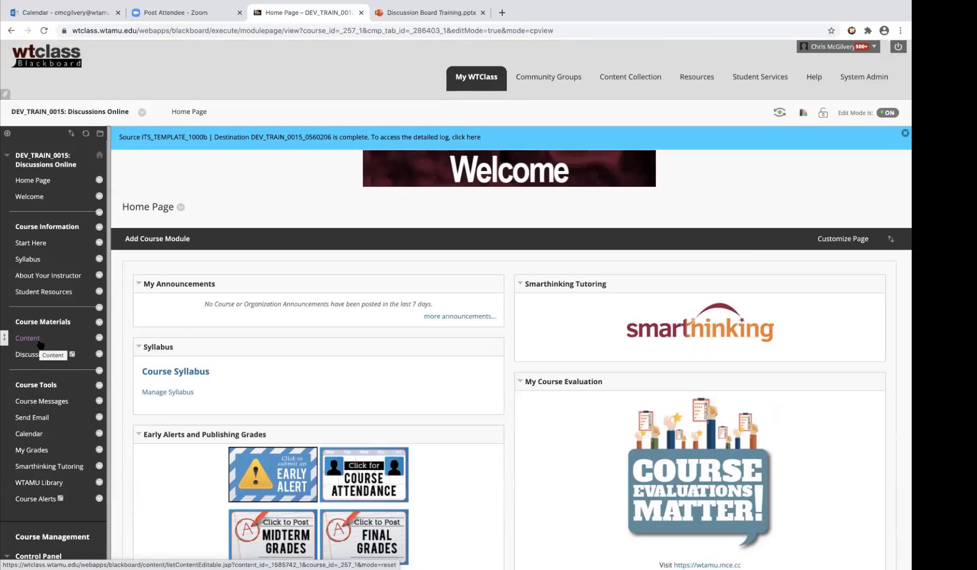
Go to the Grade Center's Needs Grading list and open the preview user's Introduction discussion attempt for grading
{"action": "scroll", "coordinate": [40, 343], "scroll_direction": "down", "scroll_amount": 3}
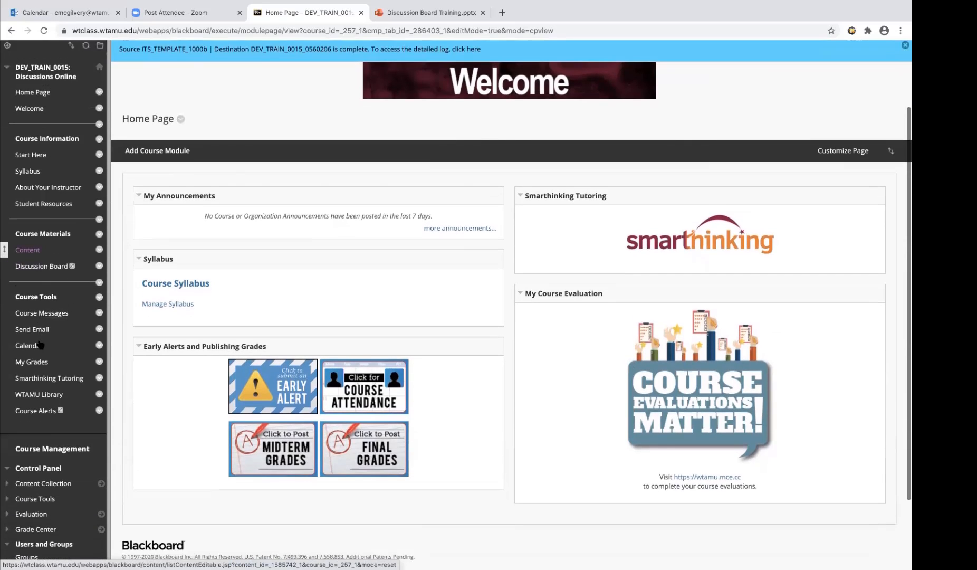
{"action": "scroll", "coordinate": [39, 344], "scroll_direction": "down", "scroll_amount": 1}
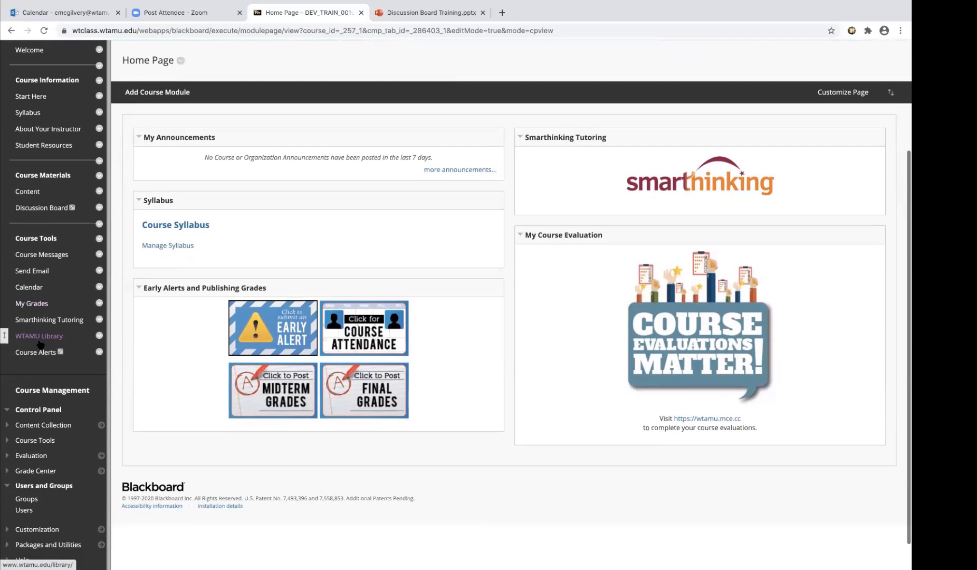
{"action": "left_click", "coordinate": [36, 470]}
{"action": "scroll", "coordinate": [42, 475], "scroll_direction": "down", "scroll_amount": 2}
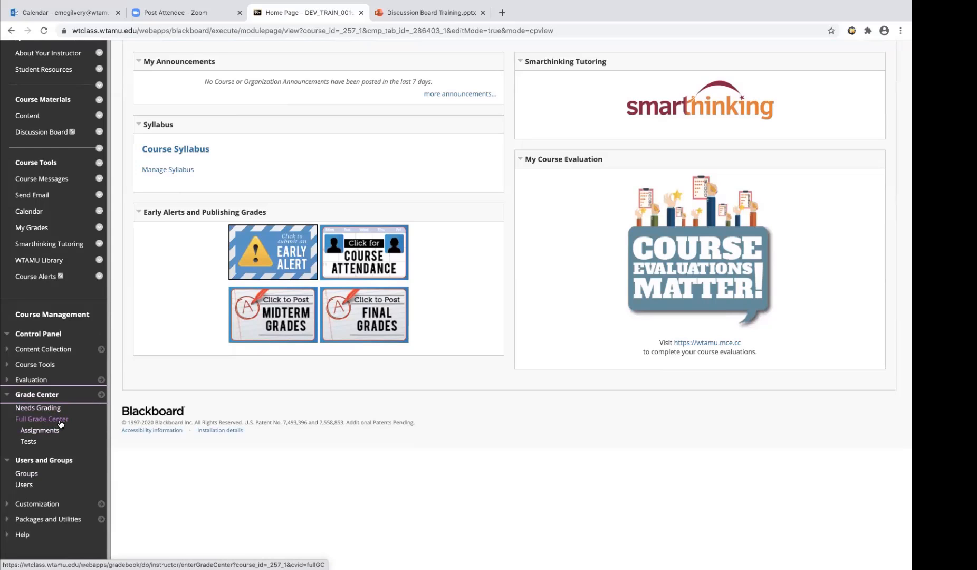
{"action": "left_click", "coordinate": [49, 408]}
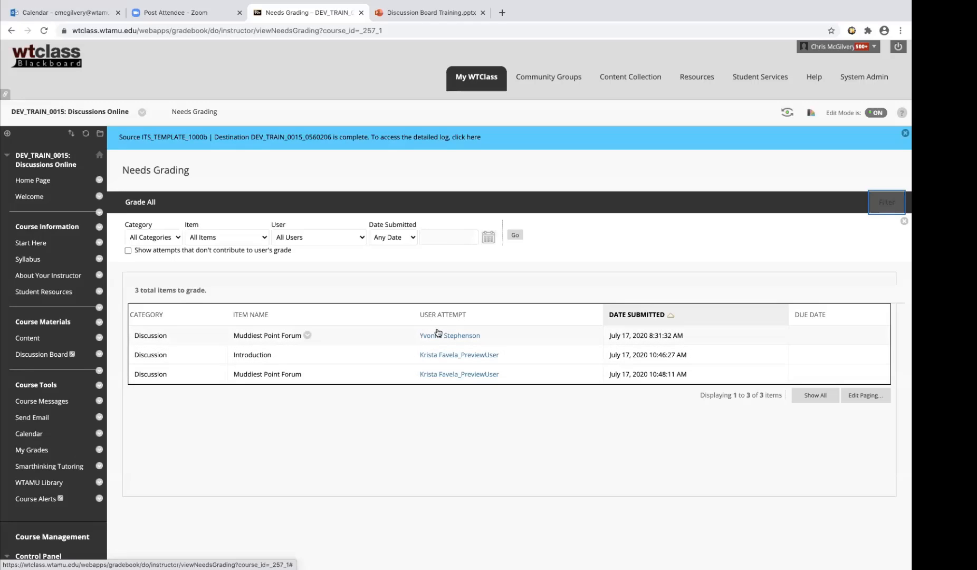
{"action": "left_click", "coordinate": [447, 358]}
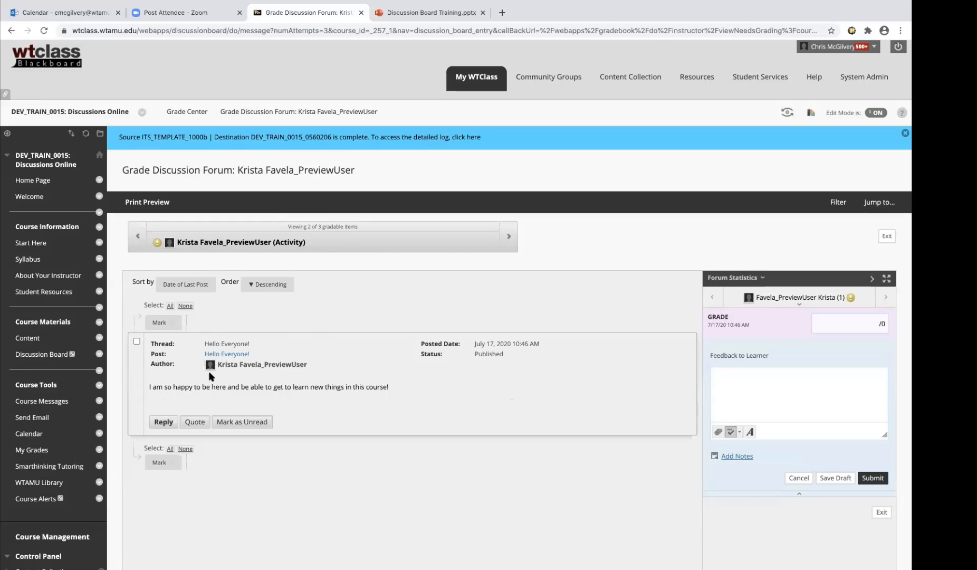
Shrink the feedback box slightly, and collapse and re-expand the grading panel's feedback section
{"action": "left_click", "coordinate": [871, 324]}
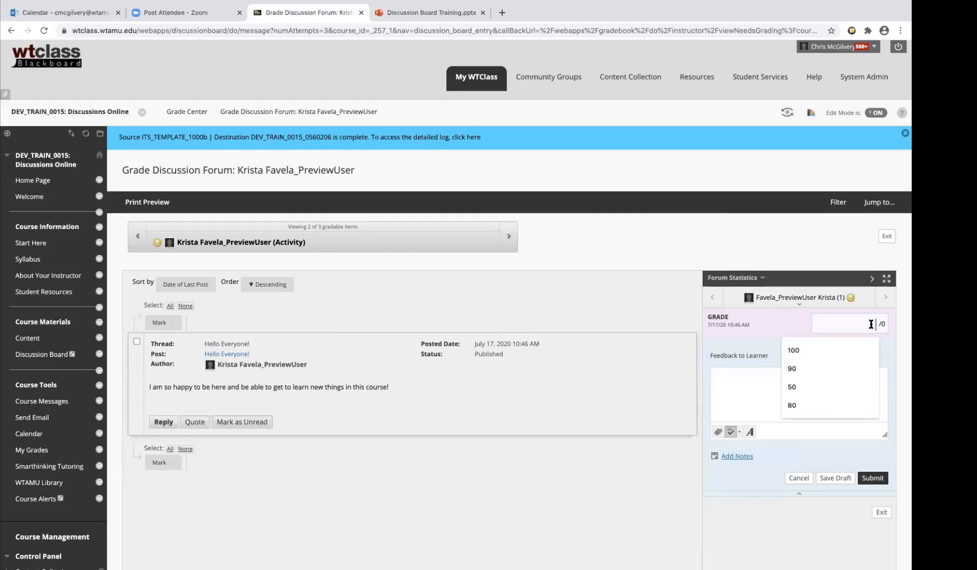
{"action": "left_click", "coordinate": [795, 323]}
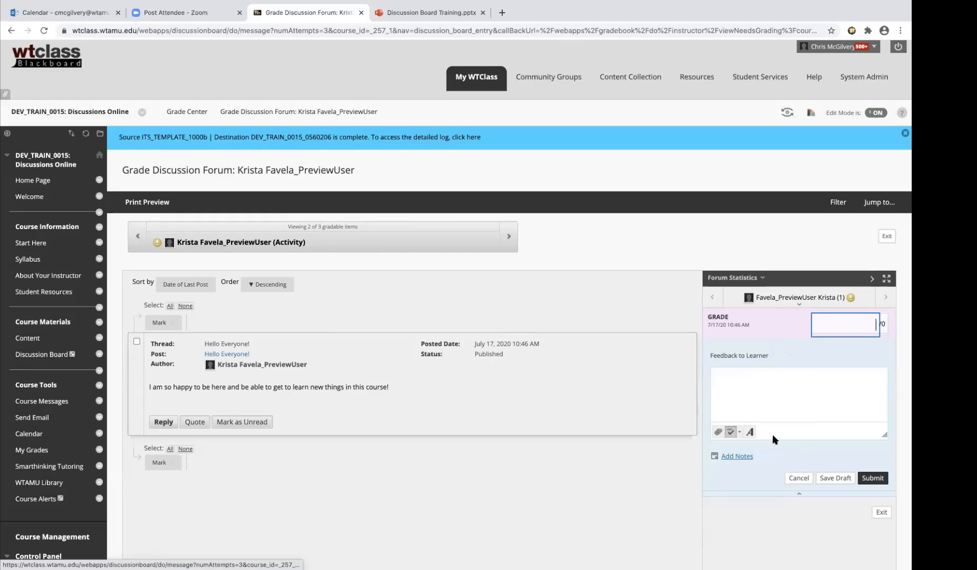
{"action": "left_click_drag", "start_coordinate": [885, 435], "coordinate": [885, 431]}
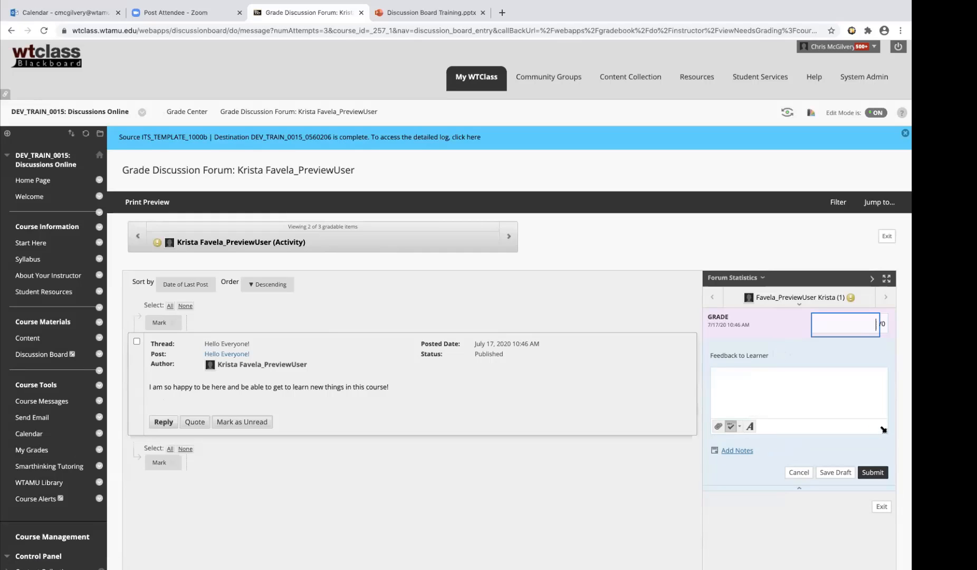
{"action": "left_click", "coordinate": [799, 487]}
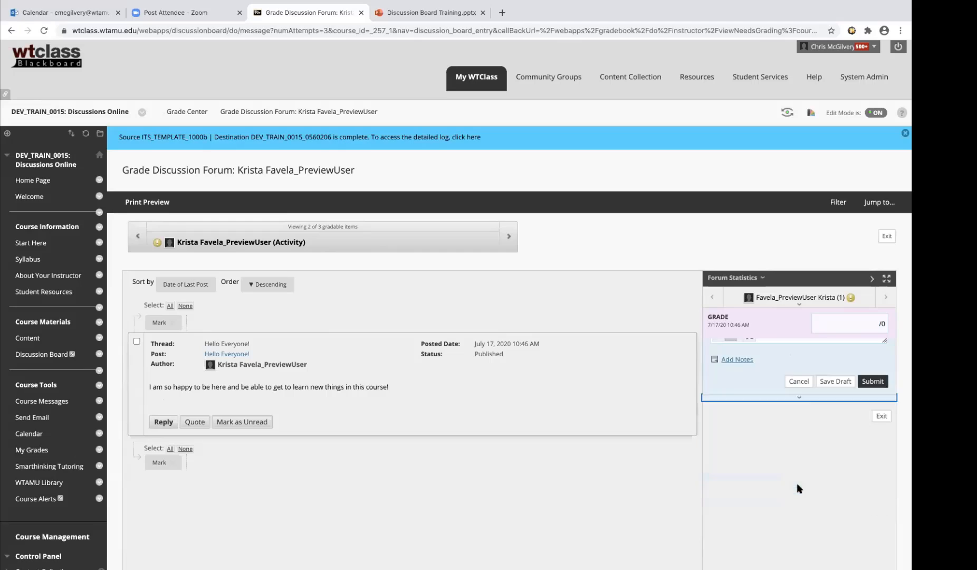
{"action": "left_click", "coordinate": [793, 344]}
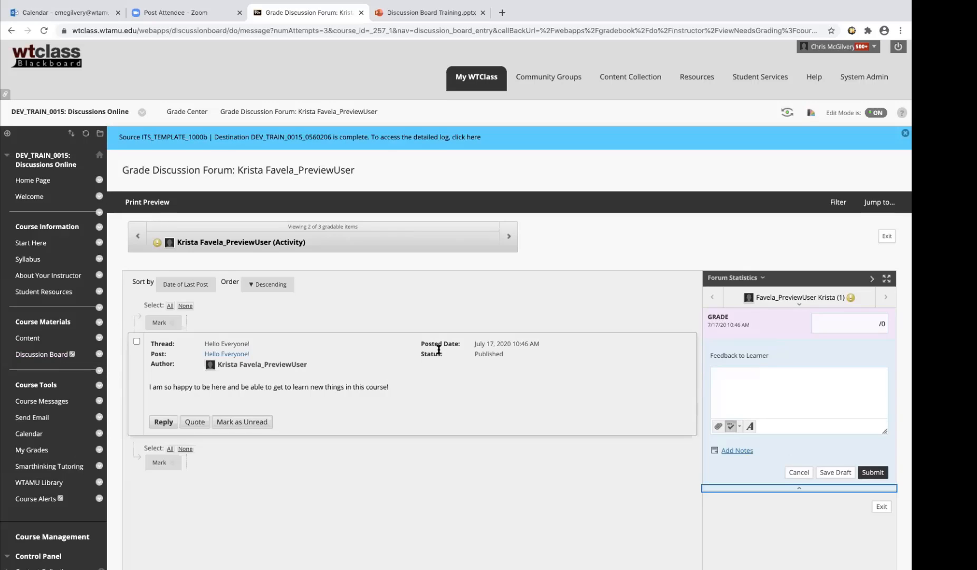
Grade the preview user's Hello Everyone! post 90 with the feedback "feedback -" and submit it
{"action": "left_click", "coordinate": [865, 324]}
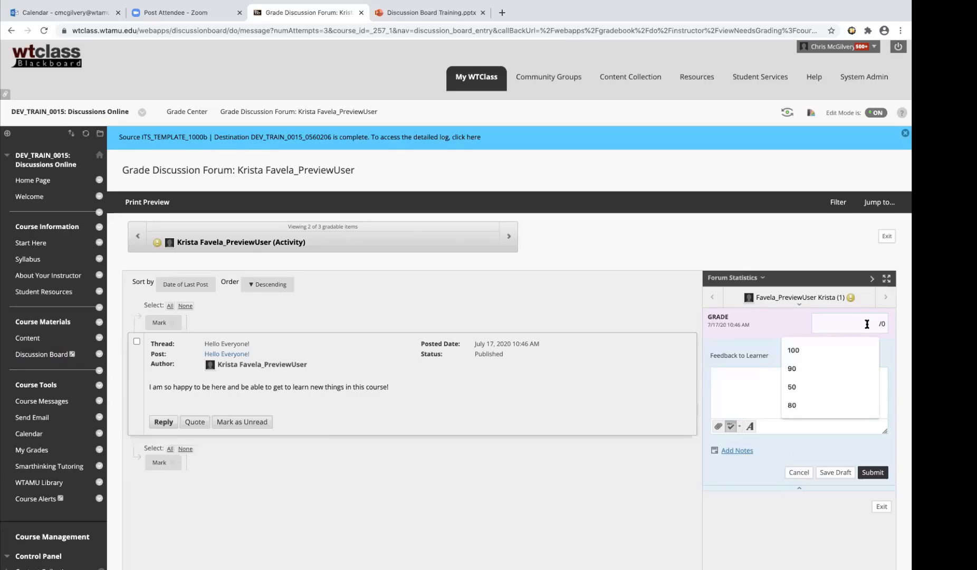
{"action": "left_click", "coordinate": [792, 368]}
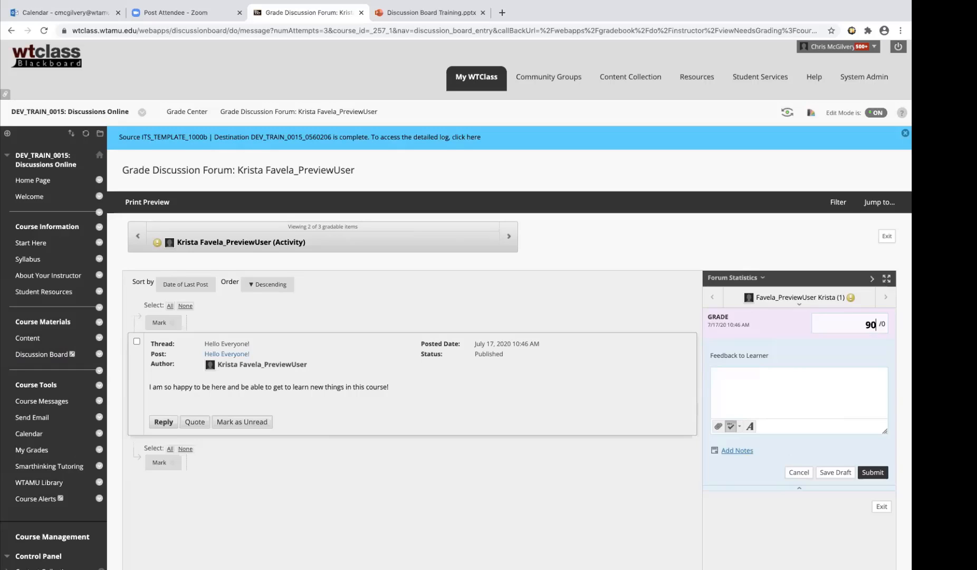
{"action": "left_click", "coordinate": [795, 404]}
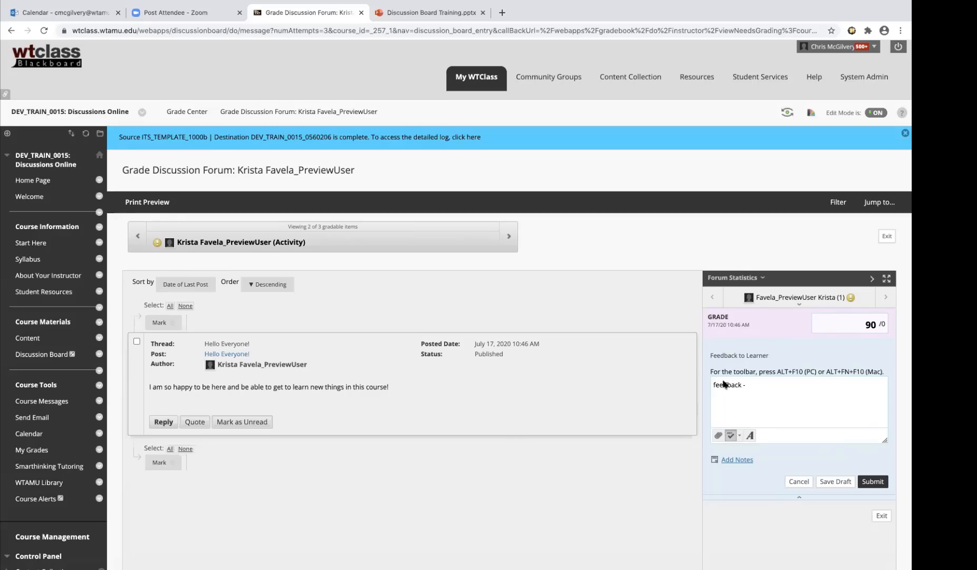
{"action": "left_click", "coordinate": [869, 482]}
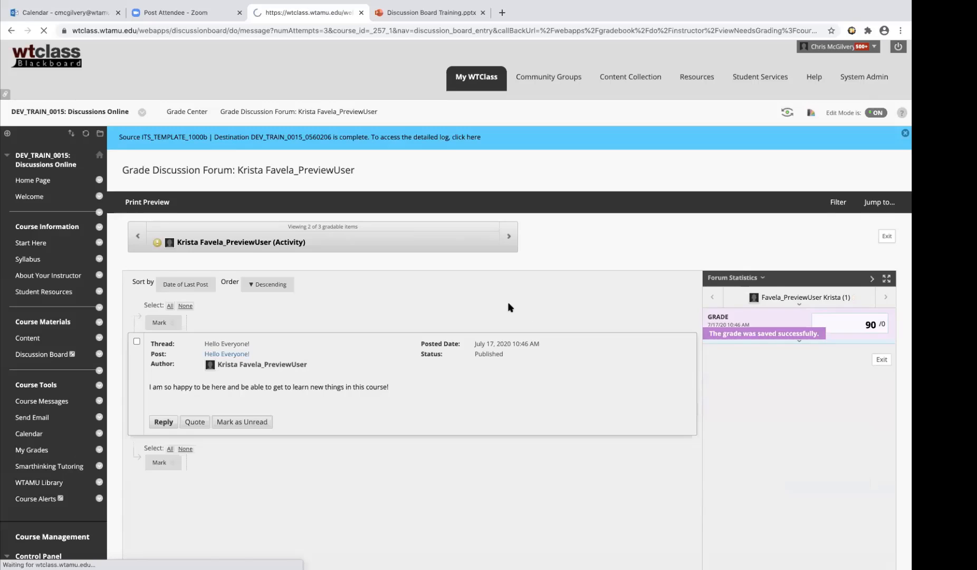
Grade the preview user's Material post 90 with the feedback "feedback" and submit it
{"action": "scroll", "coordinate": [508, 305], "scroll_direction": "down", "scroll_amount": 2}
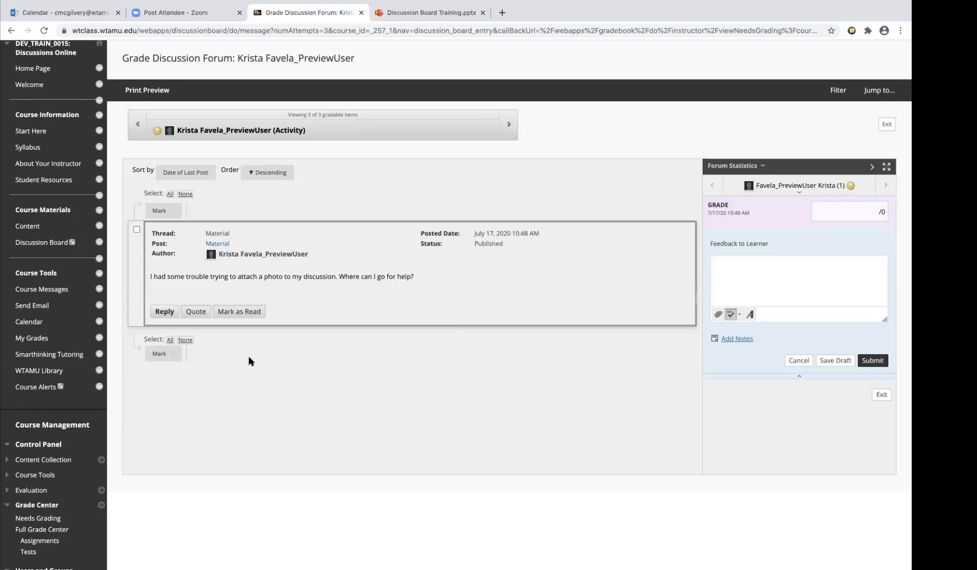
{"action": "left_click", "coordinate": [869, 208]}
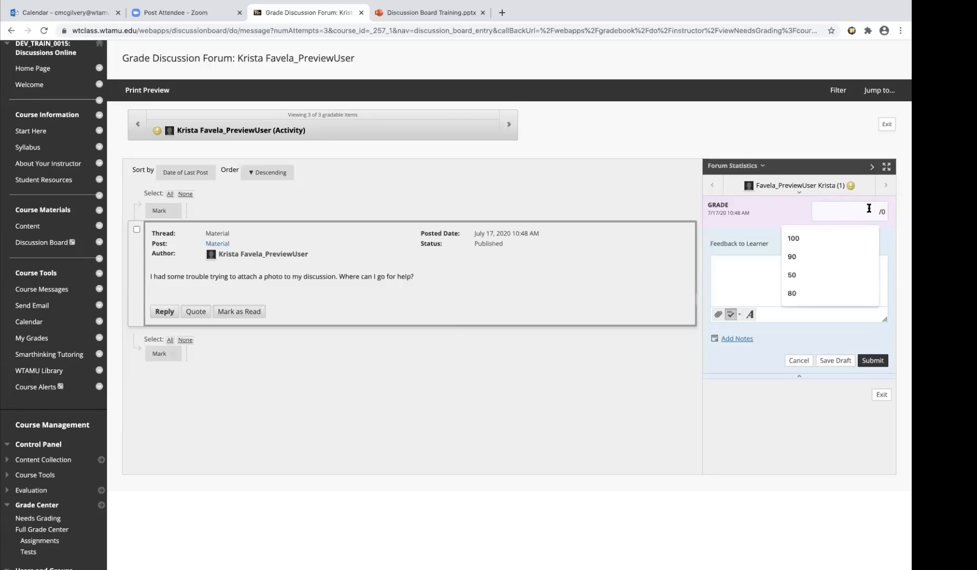
{"action": "type", "text": "90"}
{"action": "left_click", "coordinate": [812, 278]}
{"action": "type", "text": "fee"}
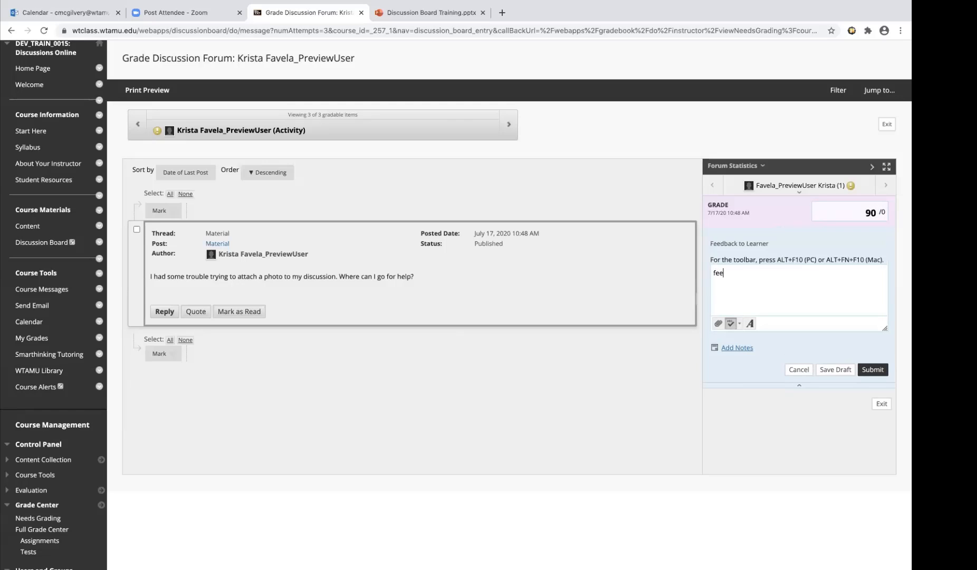
{"action": "type", "text": "dback"}
{"action": "left_click", "coordinate": [878, 372]}
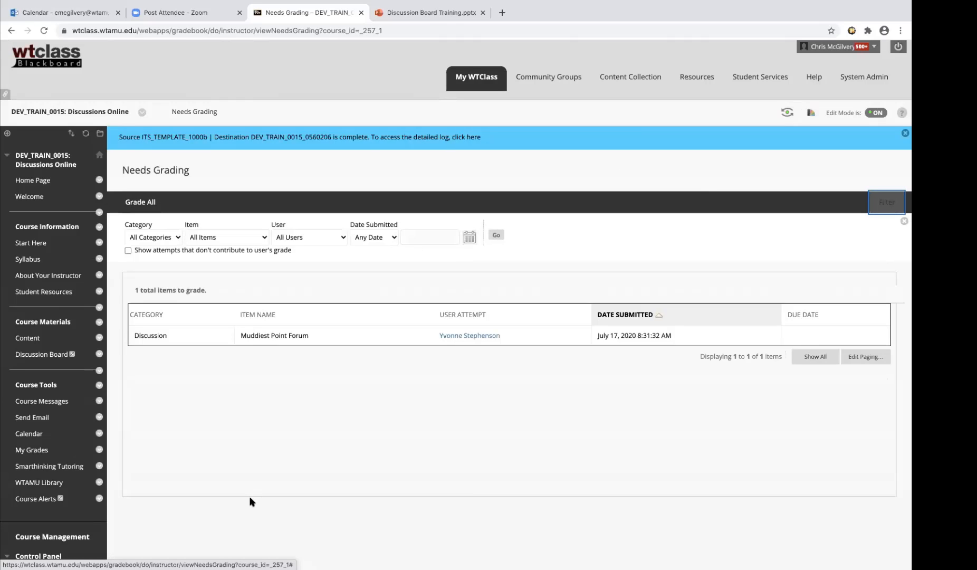
Go to the Full Grade Center and open the student's ungraded Muddiest Point Forum activity for grading
{"action": "scroll", "coordinate": [251, 501], "scroll_direction": "down", "scroll_amount": 2}
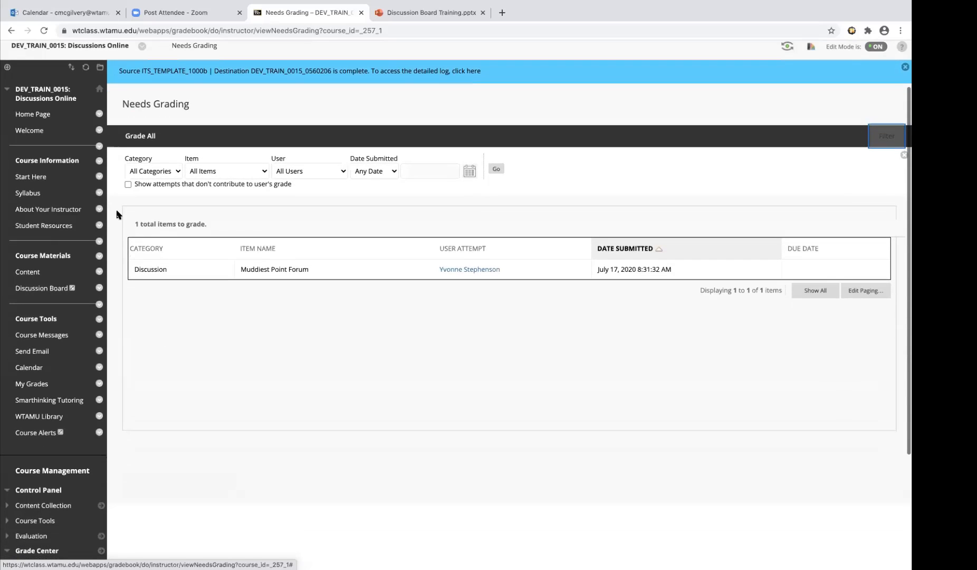
{"action": "scroll", "coordinate": [220, 424], "scroll_direction": "down", "scroll_amount": 5}
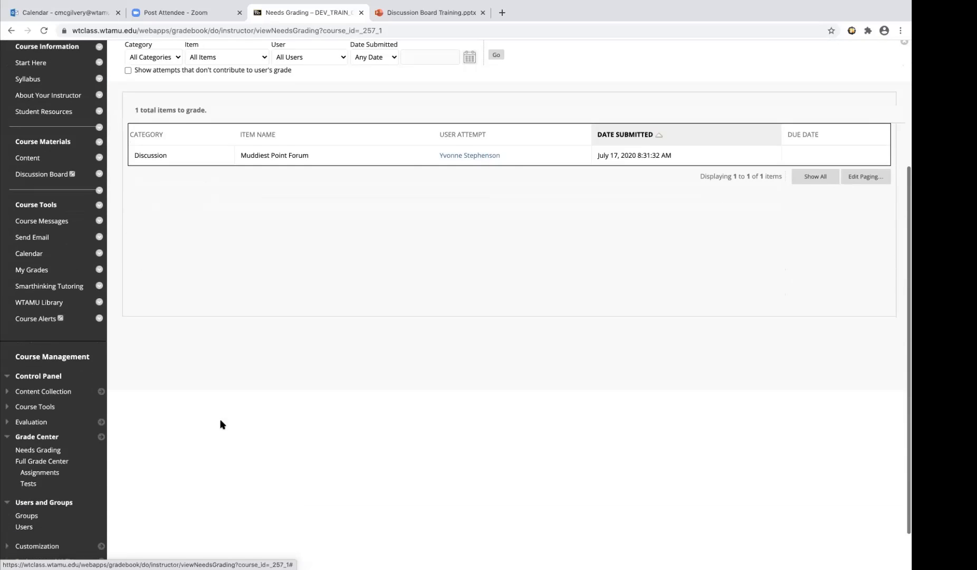
{"action": "left_click", "coordinate": [62, 413]}
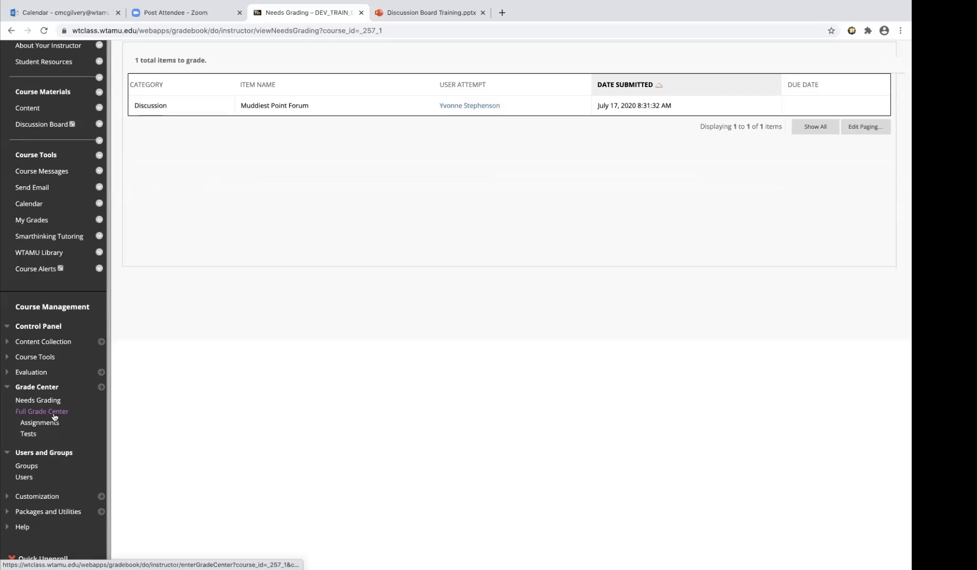
{"action": "left_click", "coordinate": [53, 414]}
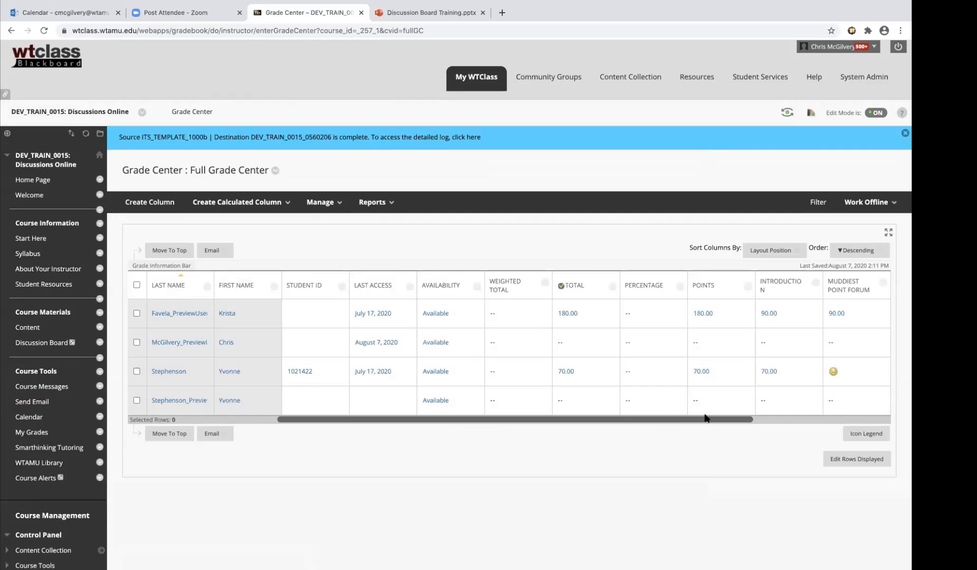
{"action": "scroll", "coordinate": [704, 414], "scroll_direction": "right", "scroll_amount": 3}
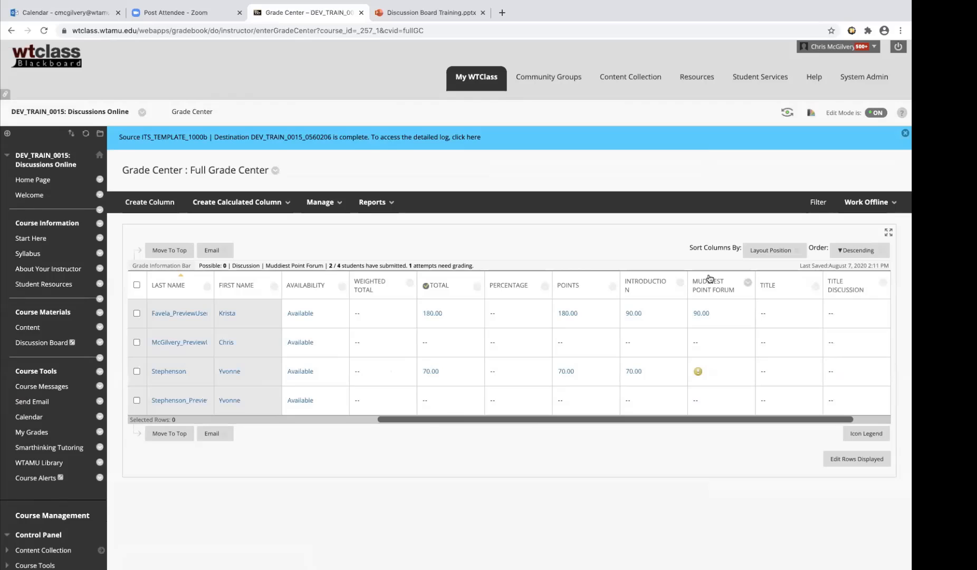
{"action": "mouse_move", "coordinate": [715, 290]}
{"action": "left_click", "coordinate": [743, 370]}
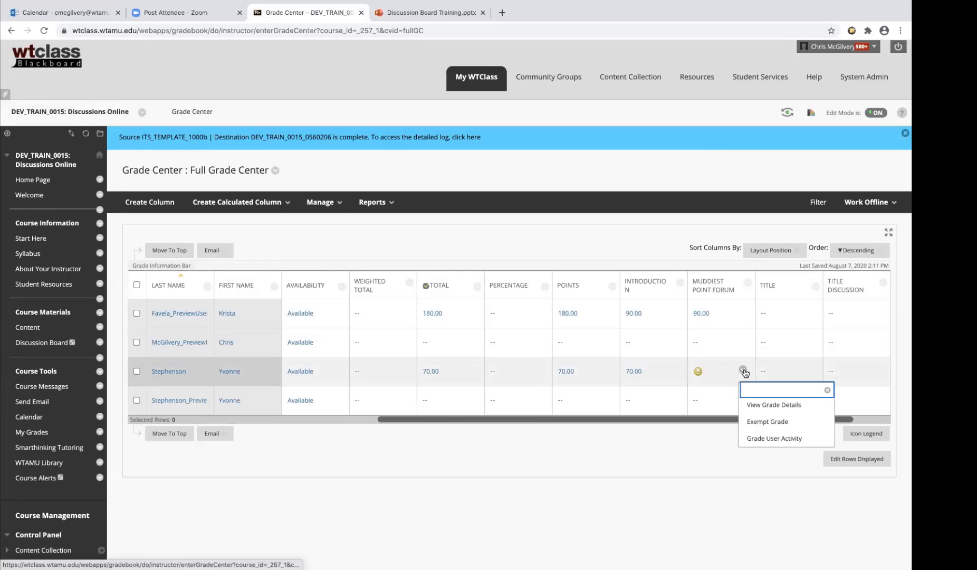
{"action": "left_click", "coordinate": [784, 439]}
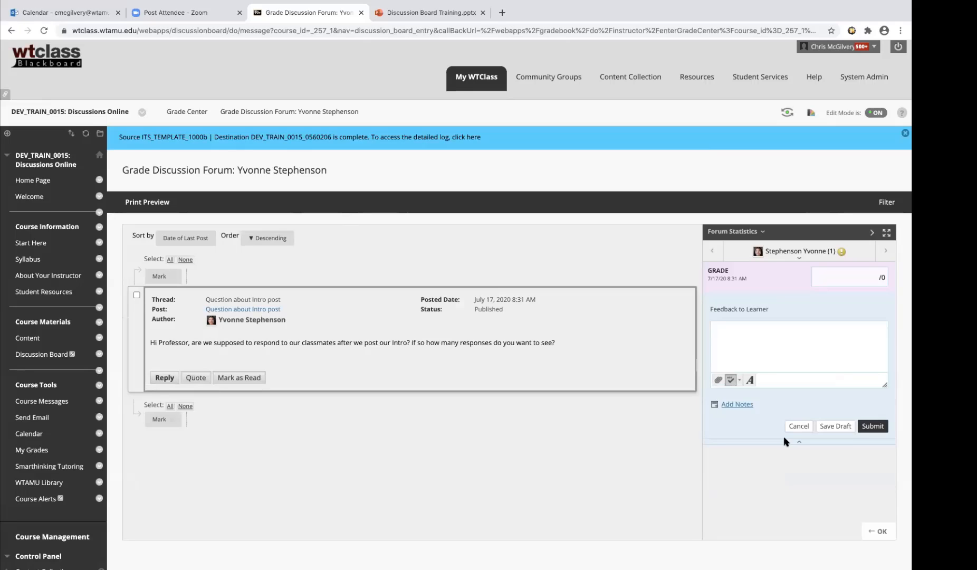
Grade the student's Question about Intro post 90 with the feedback "feedback", submit it, and return to the Full Grade Center
{"action": "left_click", "coordinate": [868, 277]}
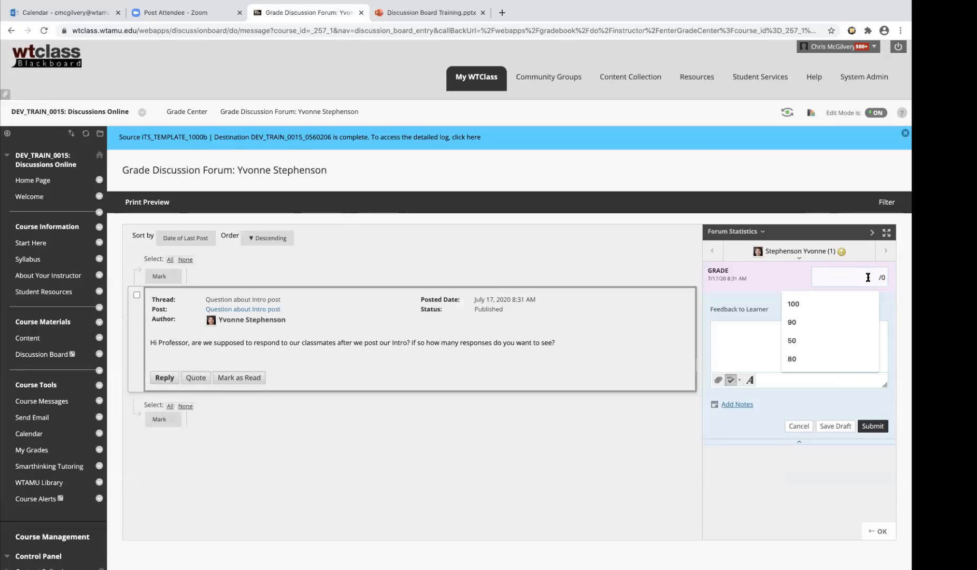
{"action": "type", "text": "90"}
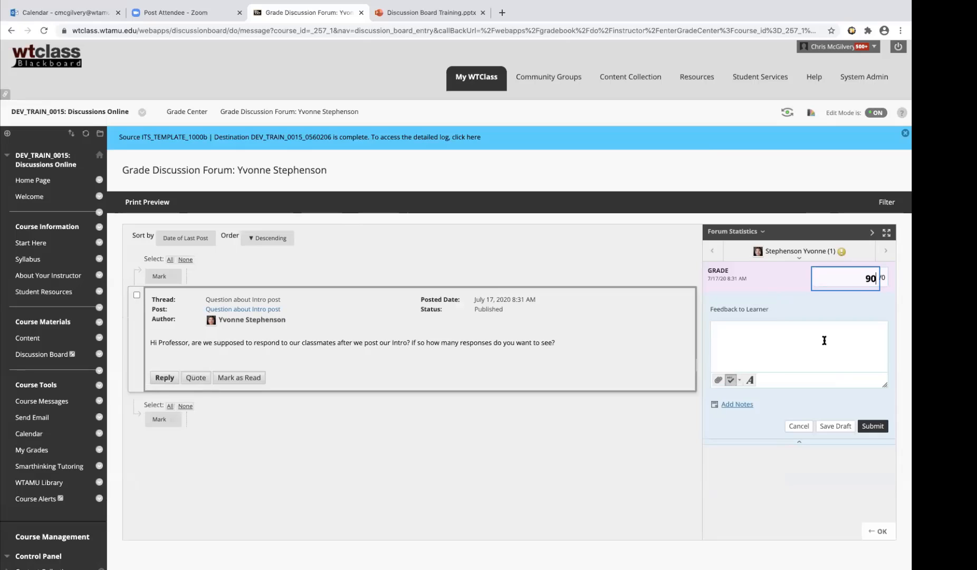
{"action": "key", "text": "Tab"}
{"action": "type", "text": "feedback"}
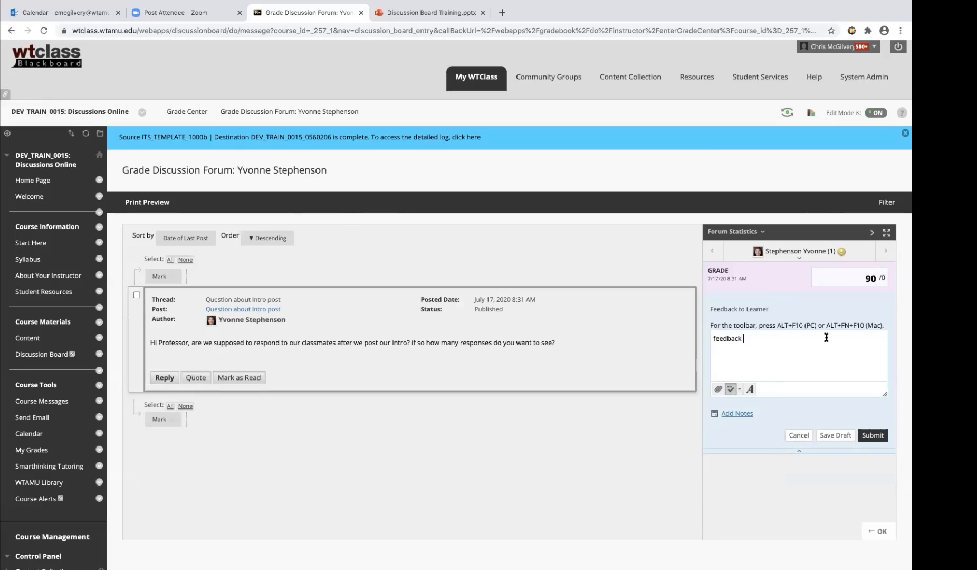
{"action": "left_click", "coordinate": [873, 437]}
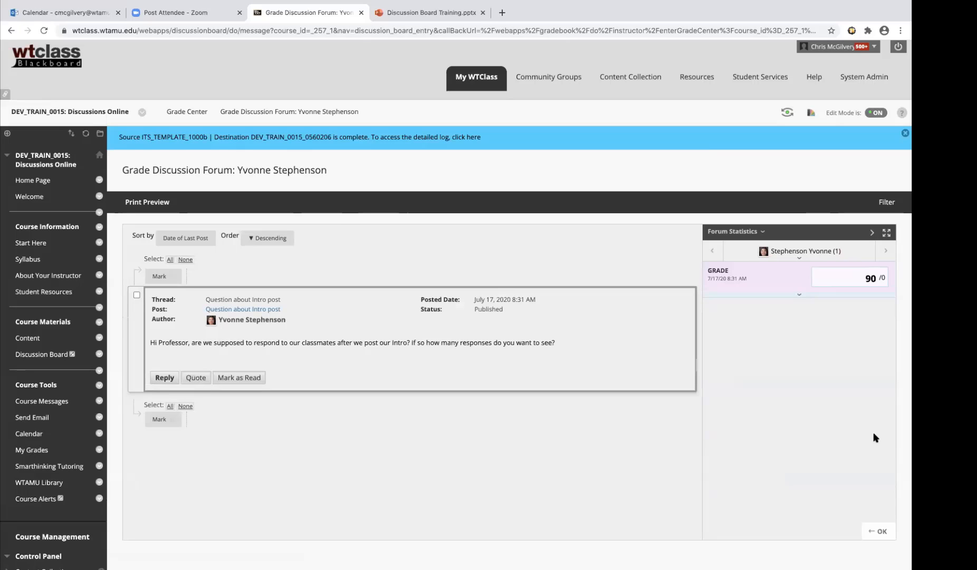
{"action": "left_click", "coordinate": [881, 532]}
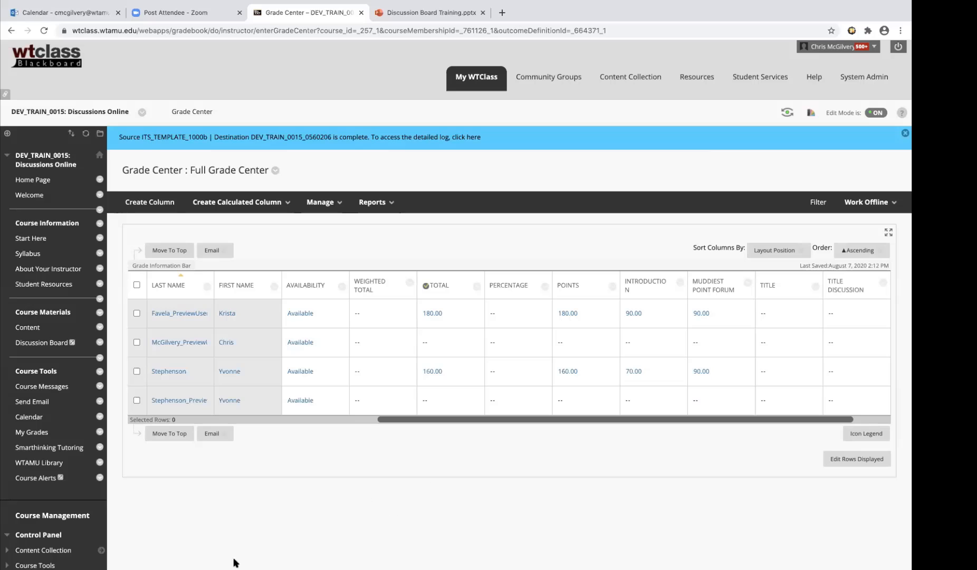
Go to the course's Discussion Board and open the Material thread in the Muddiest Point Forum
{"action": "left_click", "coordinate": [52, 344]}
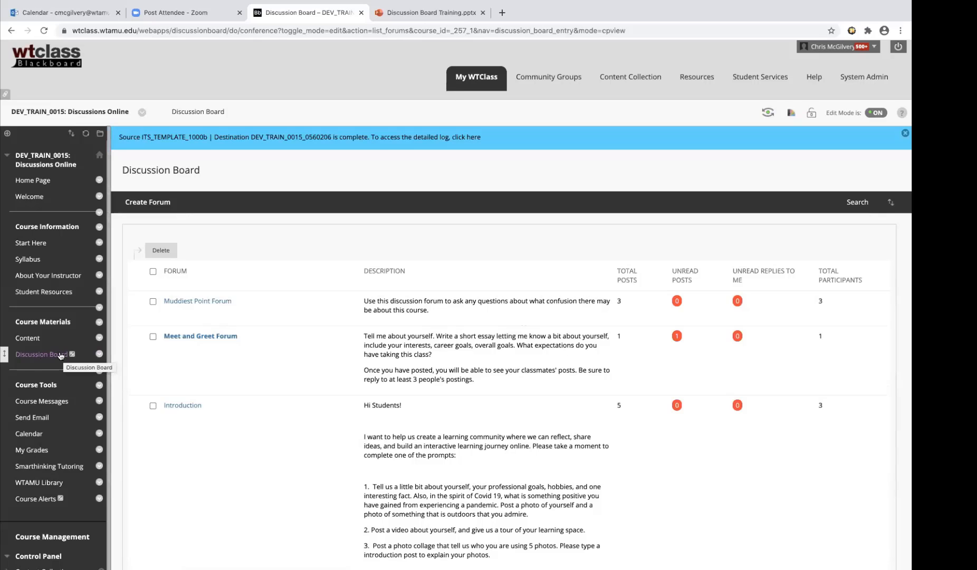
{"action": "left_click", "coordinate": [212, 300]}
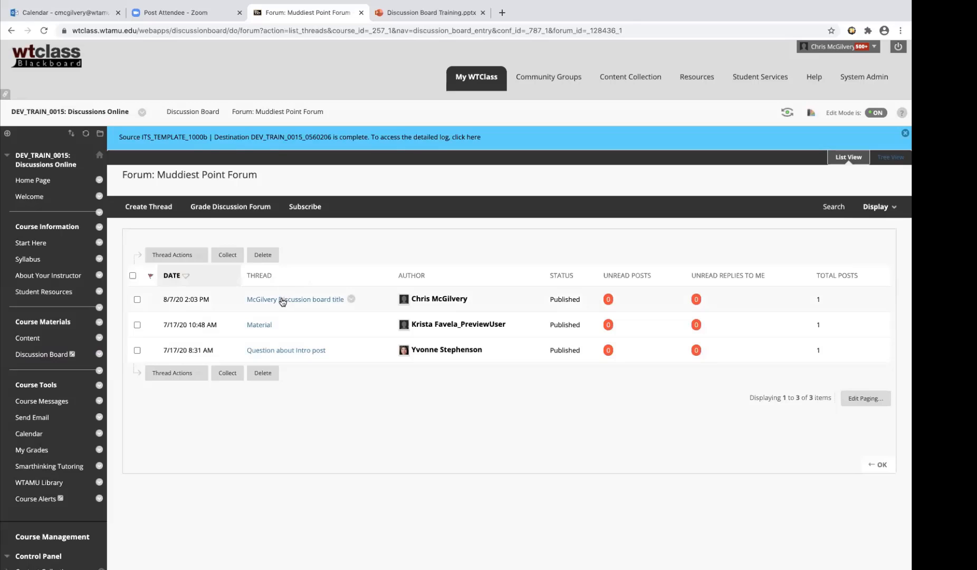
{"action": "left_click", "coordinate": [262, 326]}
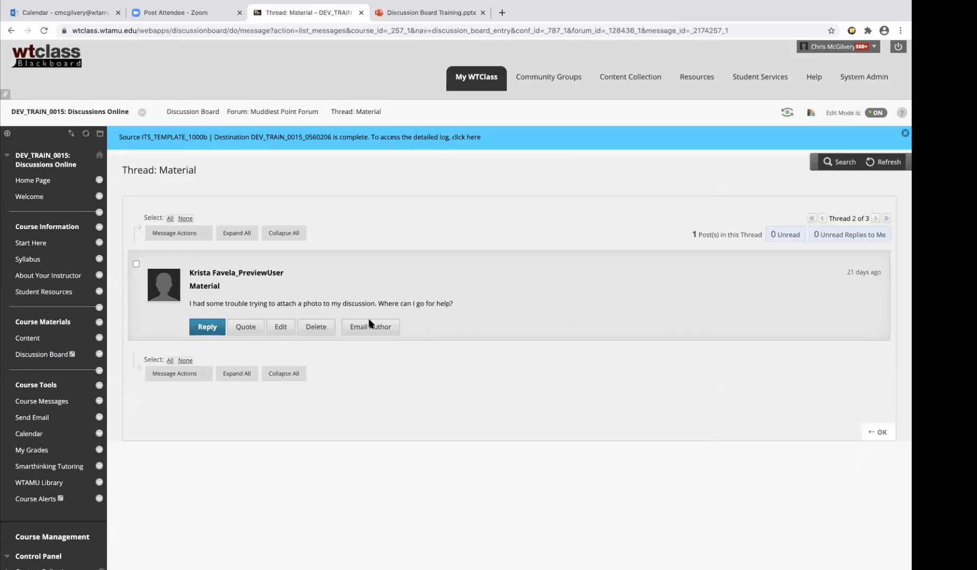
Reply to the preview user's Material post with the message "reply" and submit it
{"action": "scroll", "coordinate": [371, 321], "scroll_direction": "down", "scroll_amount": 5}
{"action": "left_click", "coordinate": [210, 110]}
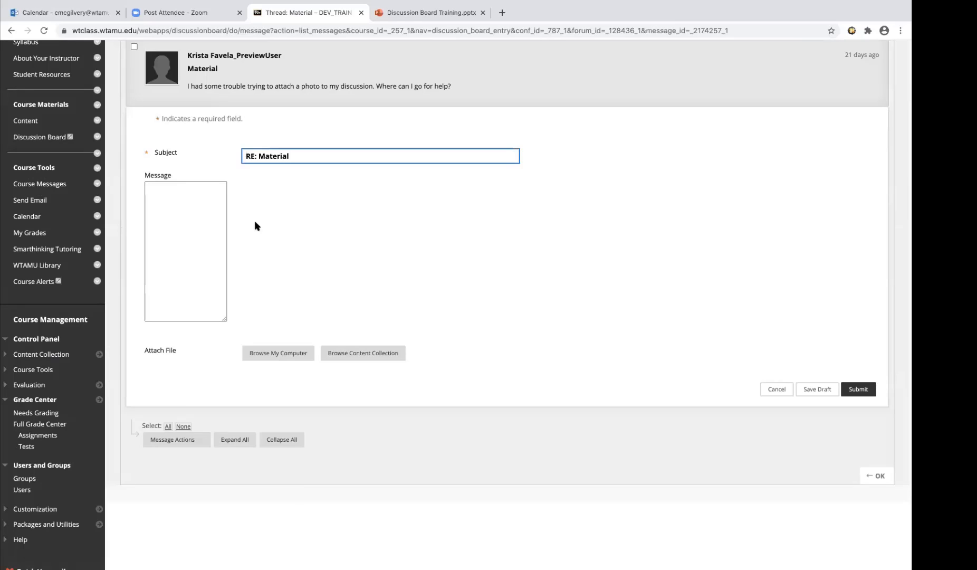
{"action": "left_click", "coordinate": [236, 255]}
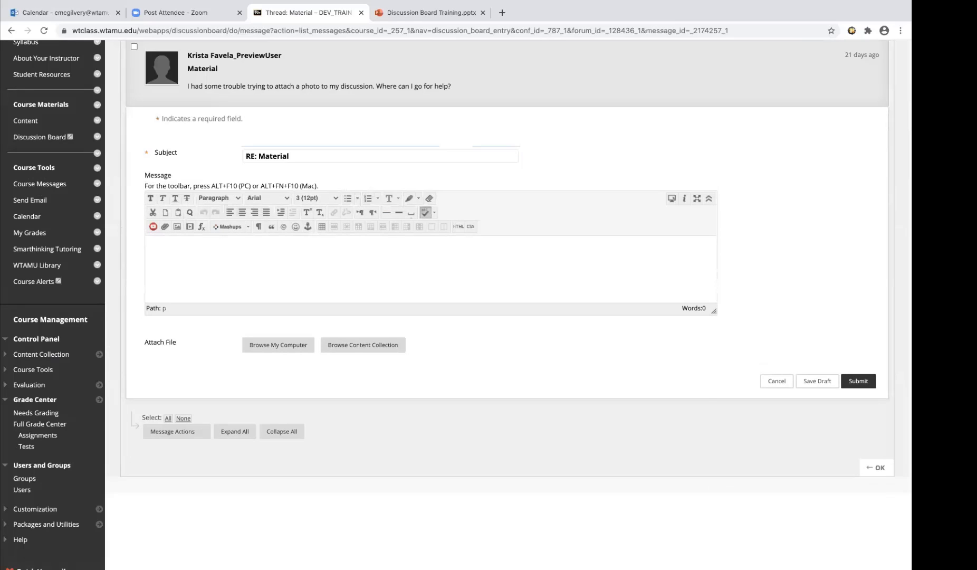
{"action": "type", "text": "reply"}
{"action": "left_click", "coordinate": [858, 378]}
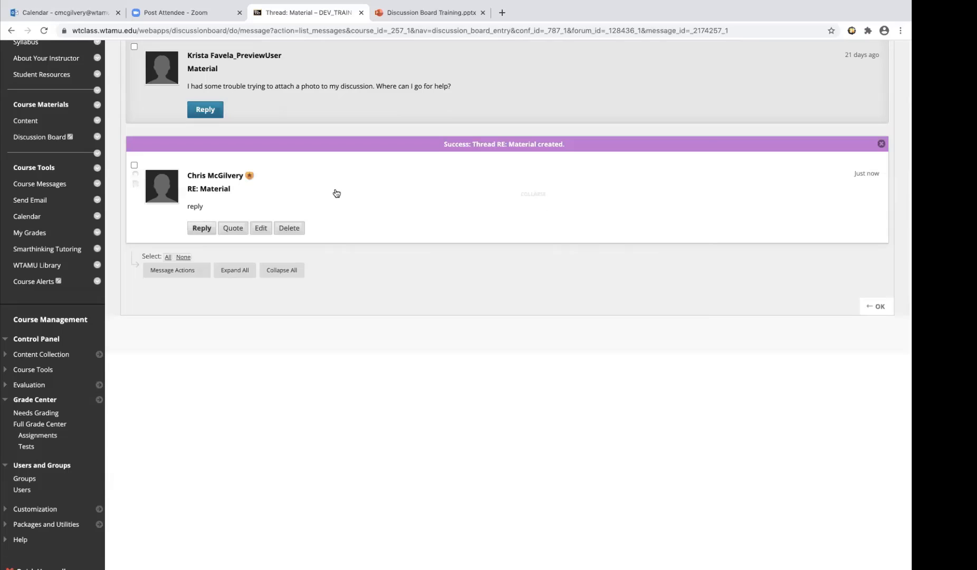
Start another reply to the original Material post that quotes its text, and place the cursor in the quoted message
{"action": "scroll", "coordinate": [336, 193], "scroll_direction": "up", "scroll_amount": 3}
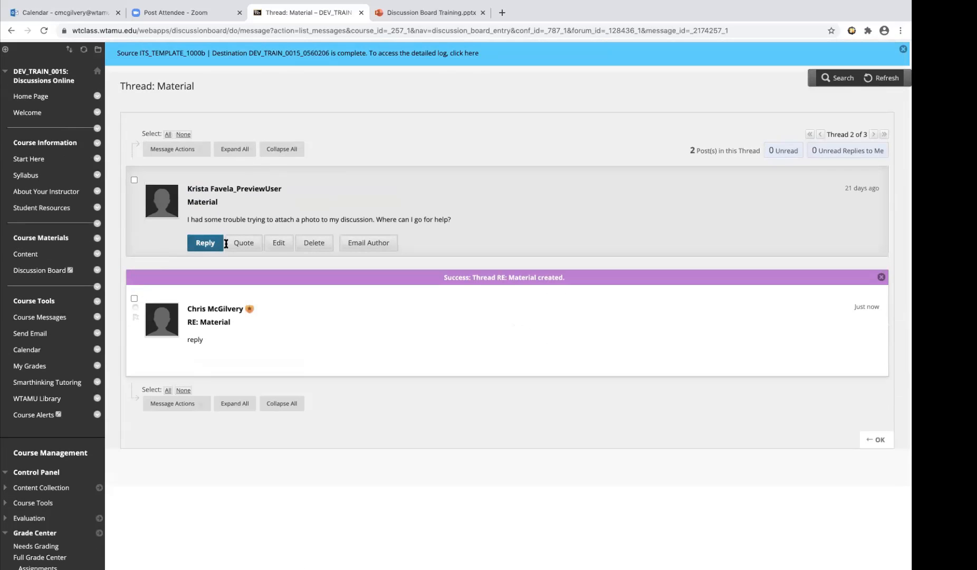
{"action": "left_click", "coordinate": [240, 247]}
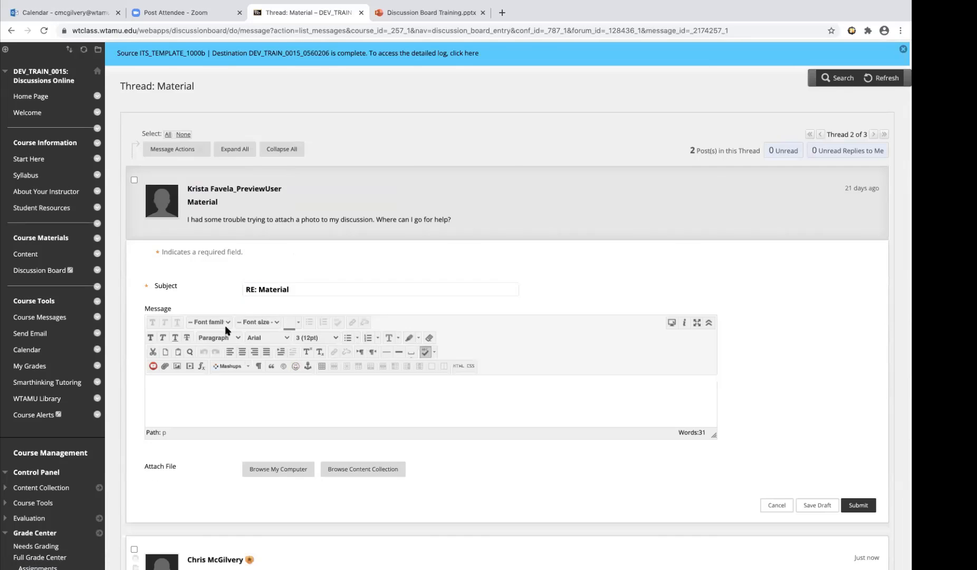
{"action": "scroll", "coordinate": [244, 343], "scroll_direction": "down", "scroll_amount": 2}
{"action": "left_click", "coordinate": [305, 346]}
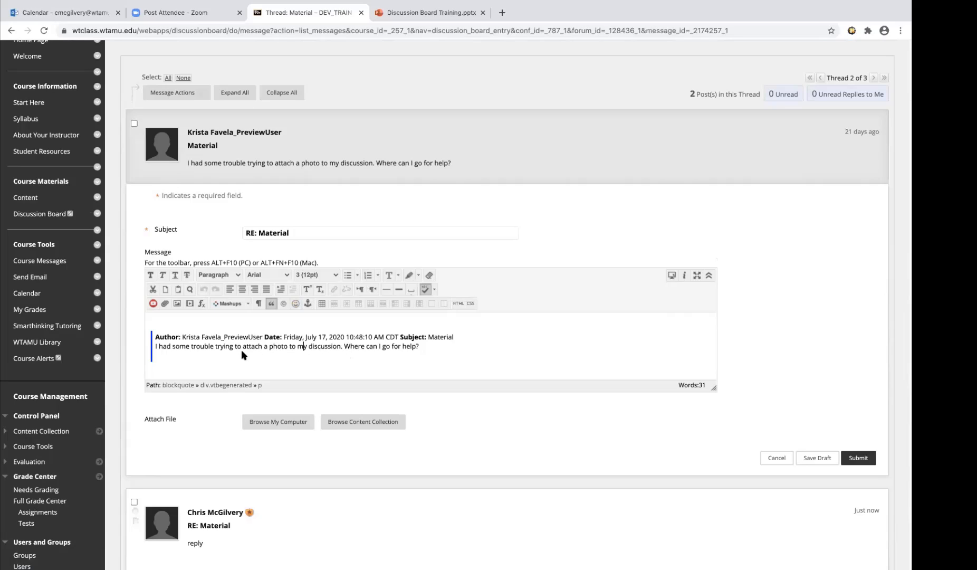
Add the text "reflection" below the quoted post in the RE: Material reply and submit it
{"action": "left_click_drag", "start_coordinate": [269, 348], "coordinate": [156, 346]}
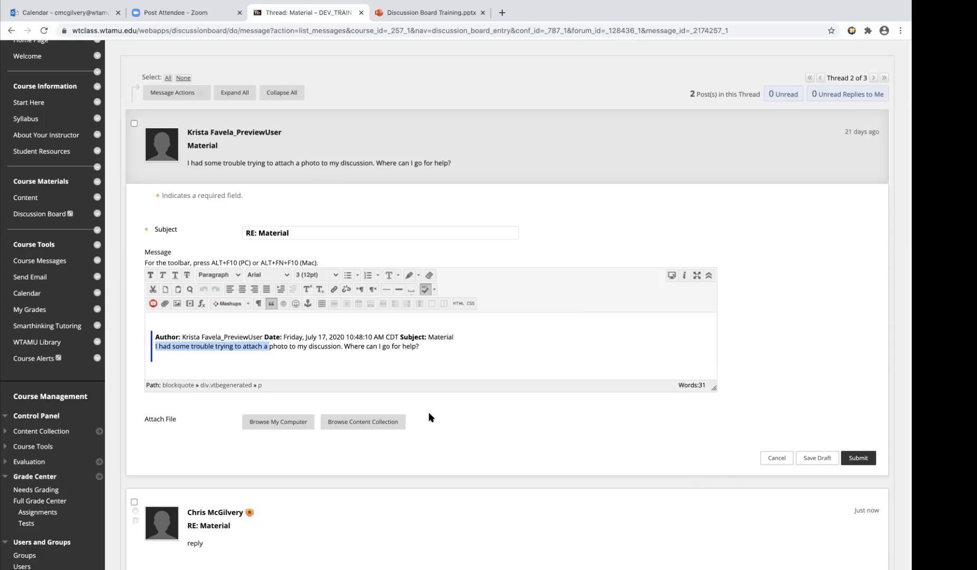
{"action": "left_click", "coordinate": [425, 364]}
{"action": "key", "text": "Return"}
{"action": "type", "text": "r"}
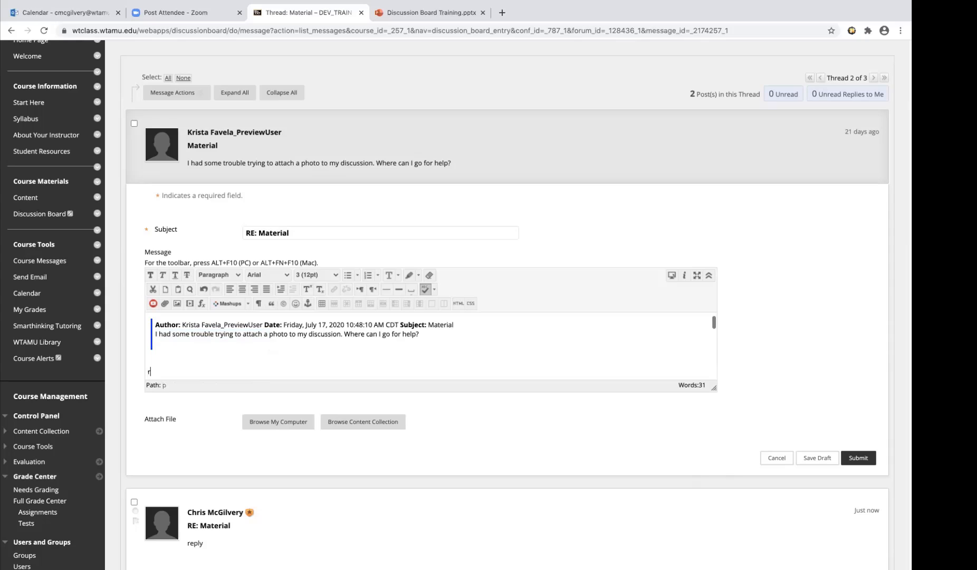
{"action": "type", "text": "eflection"}
{"action": "left_click", "coordinate": [858, 457]}
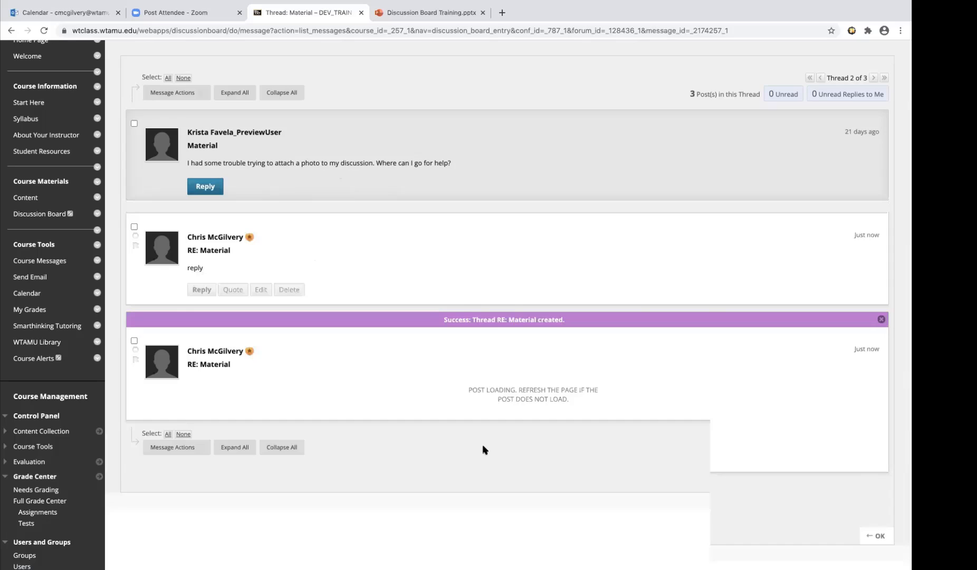
{"action": "mouse_move", "coordinate": [329, 408]}
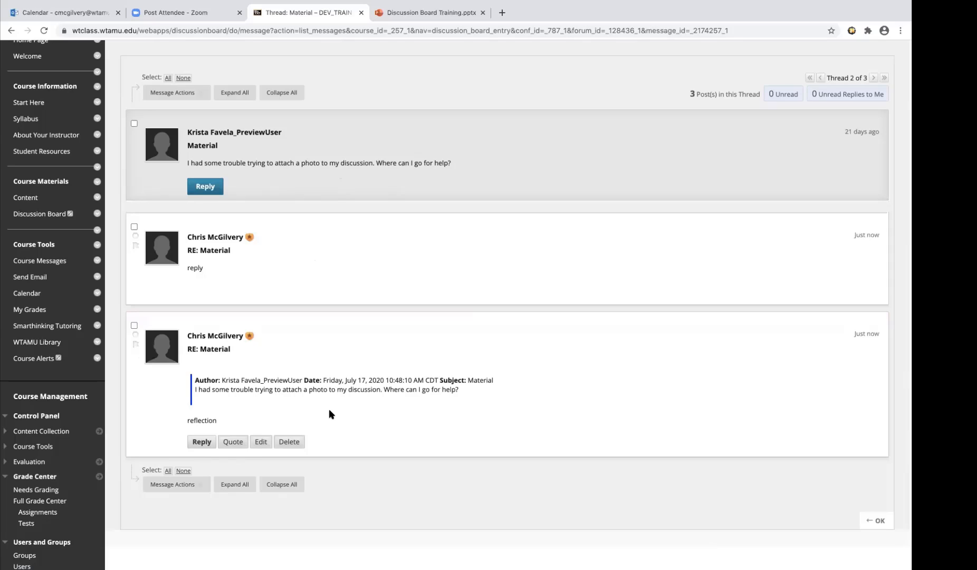
{"action": "mouse_move", "coordinate": [413, 24]}
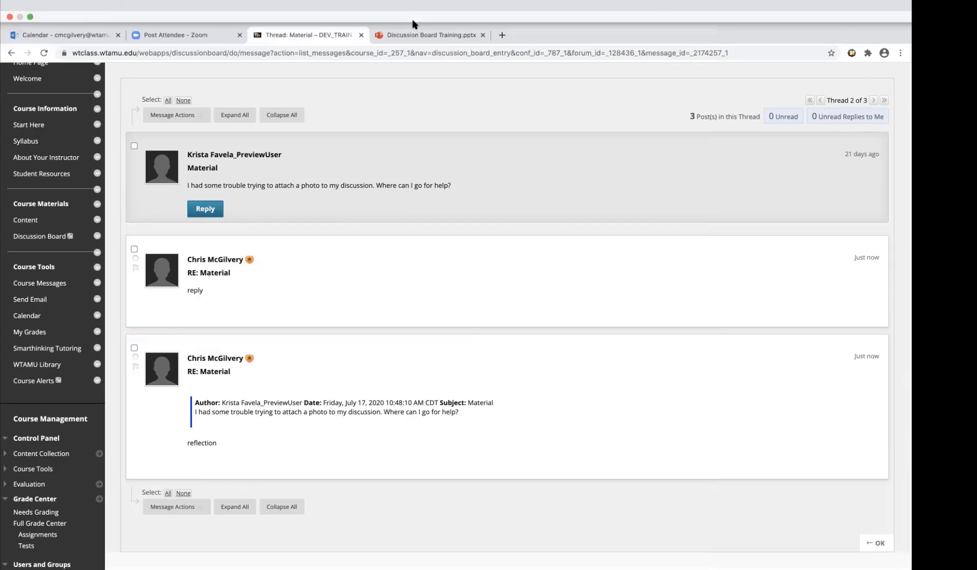